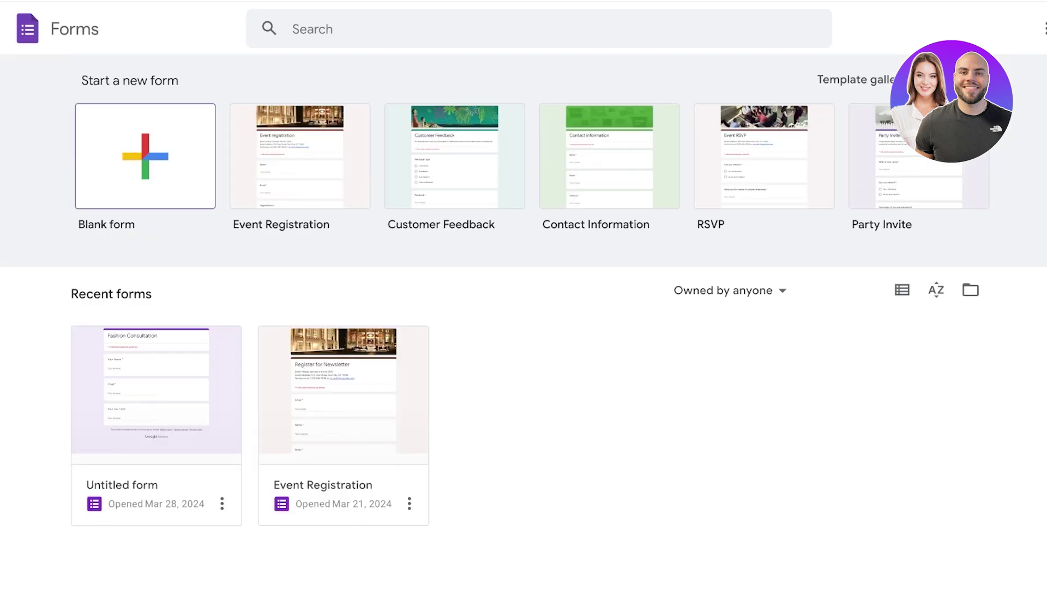
# Create a new blank form and title it "Customer Feedback".
pyautogui.click(145, 156)
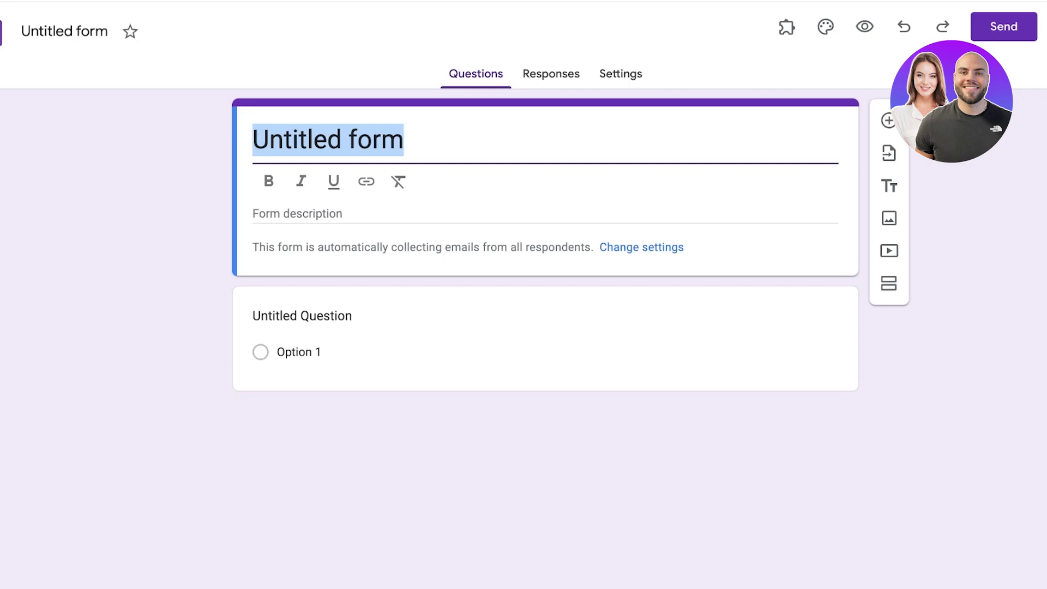
pyautogui.write('Customer ')
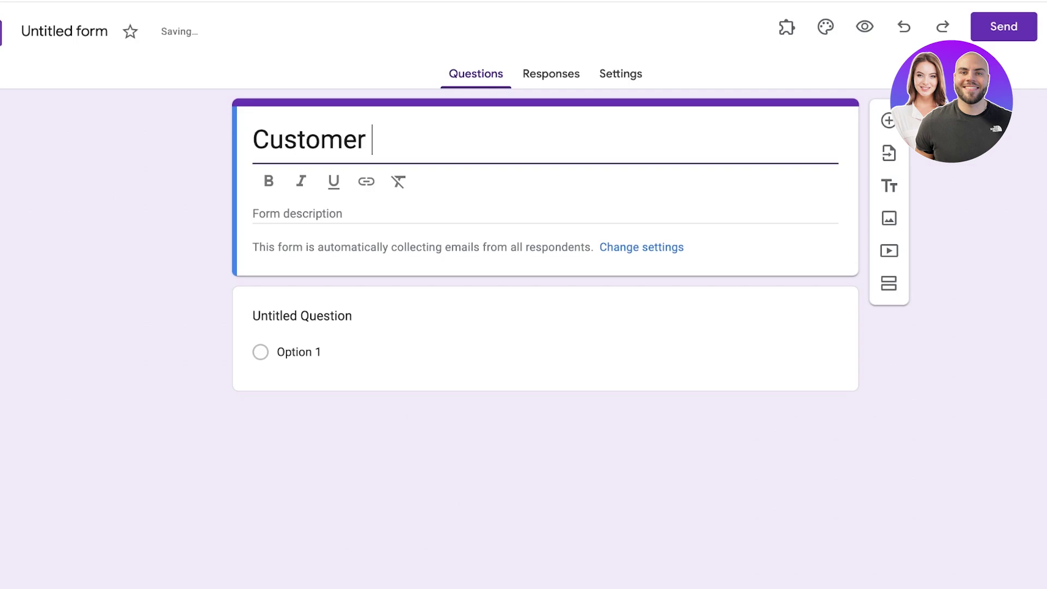
pyautogui.write('Feedback')
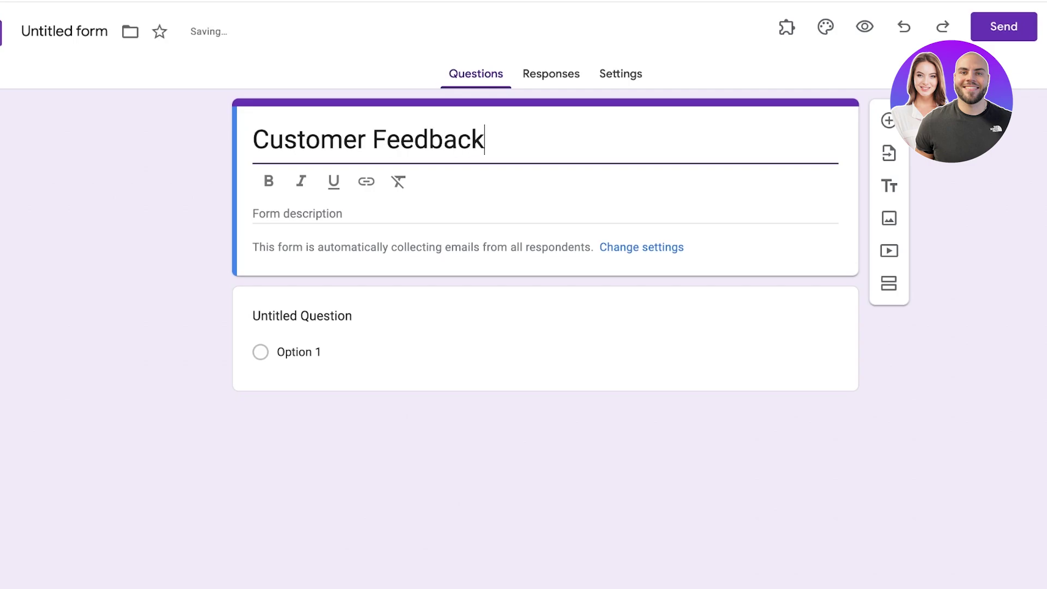
# Enter "How was your online store experience with u?" as the text of the first question.
pyautogui.click(303, 316)
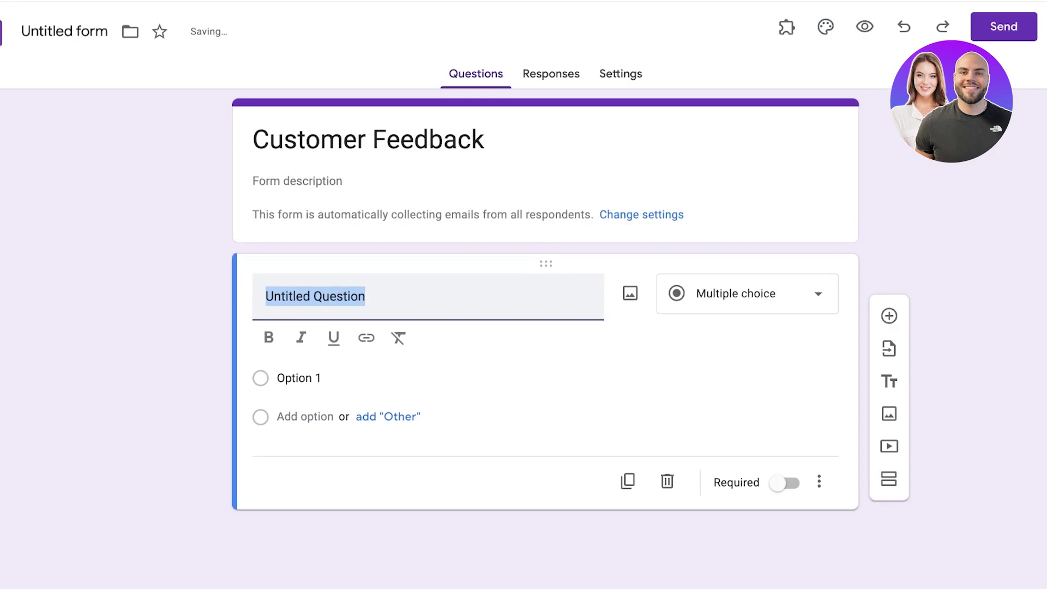
pyautogui.write('A')
pyautogui.press('BackSpace')
pyautogui.write('How w')
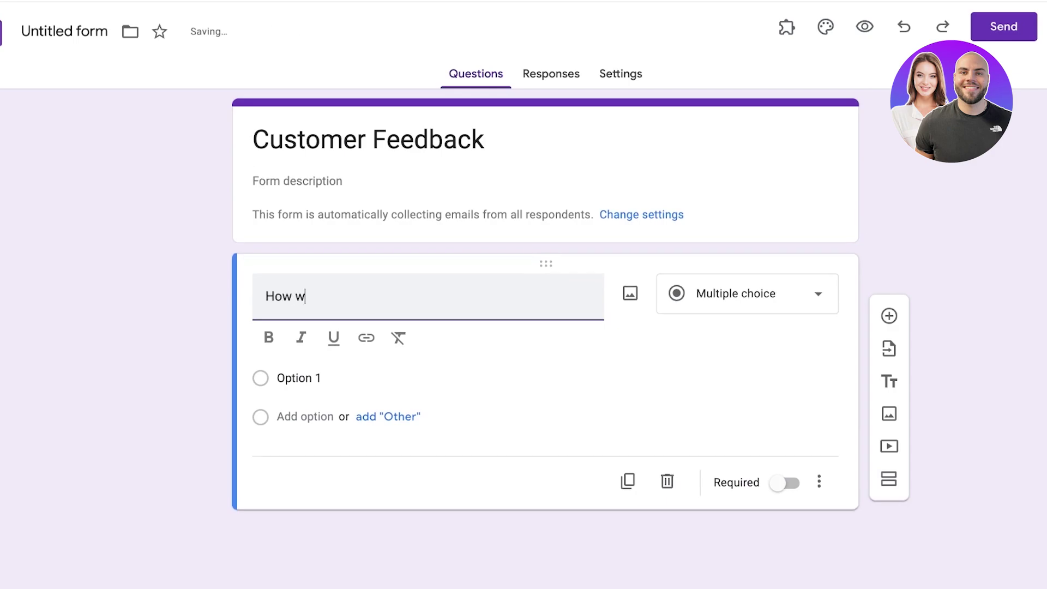
pyautogui.write('as your onlin')
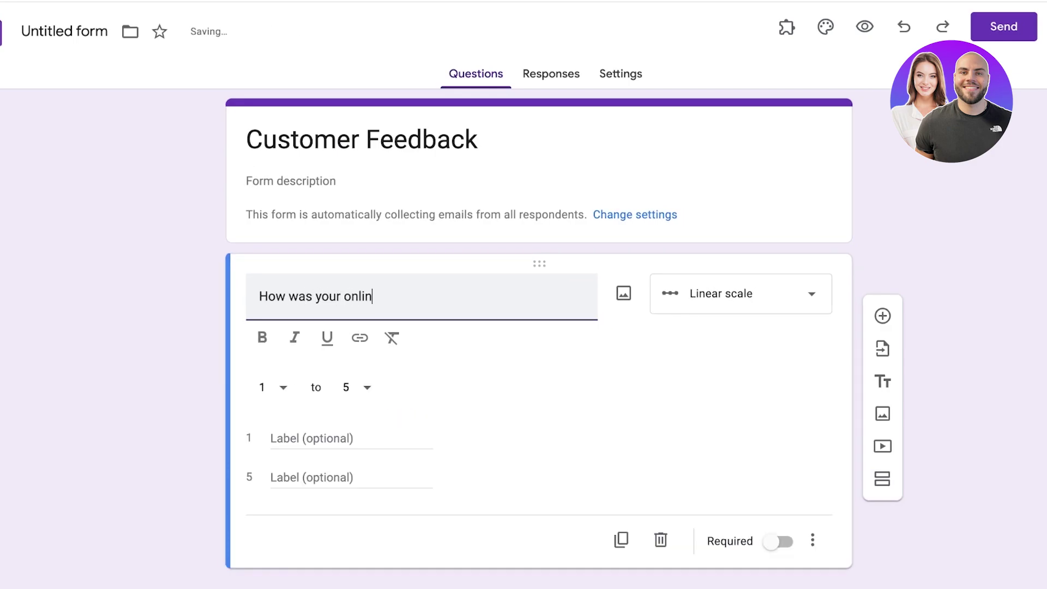
pyautogui.write('e store exper')
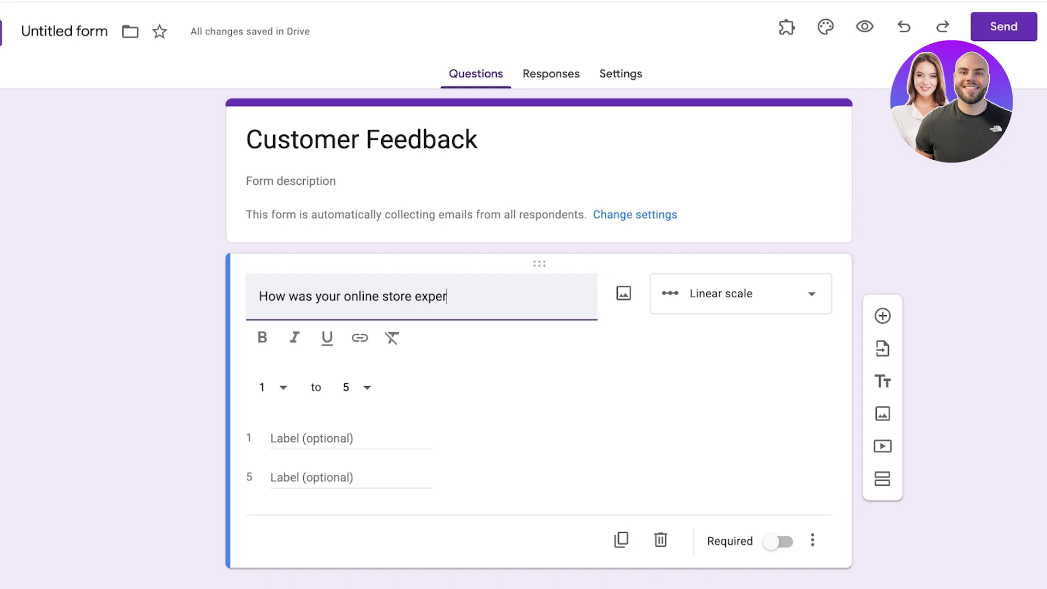
pyautogui.write('ience with us')
pyautogui.press('BackSpace')
pyautogui.write('?')
# Label the linear scale's lowest value 1 "Good" and its highest value 5 "Bag".
pyautogui.click(328, 438)
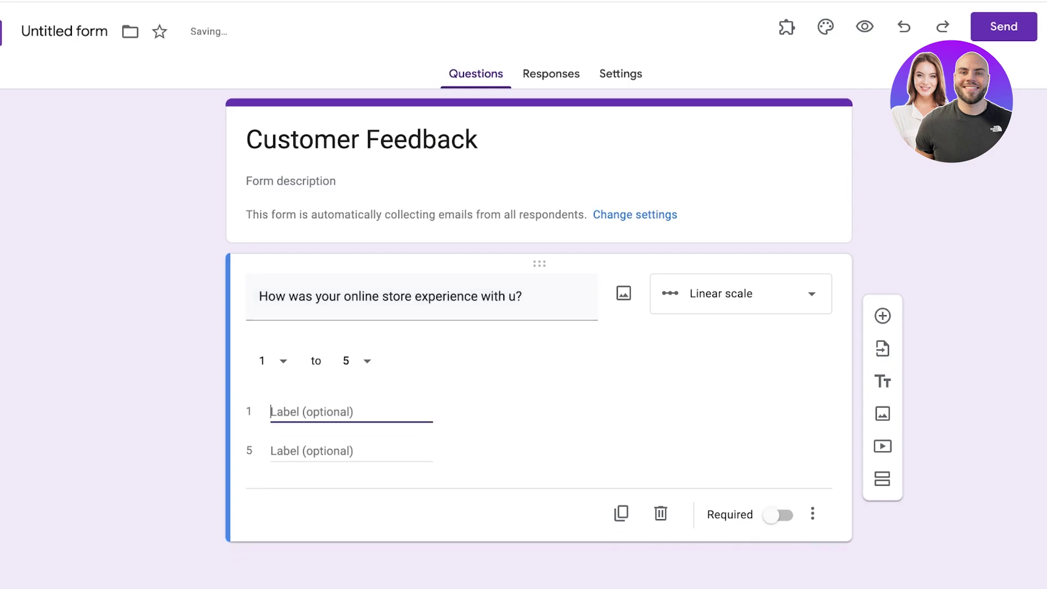
pyautogui.write('Good')
pyautogui.click(317, 444)
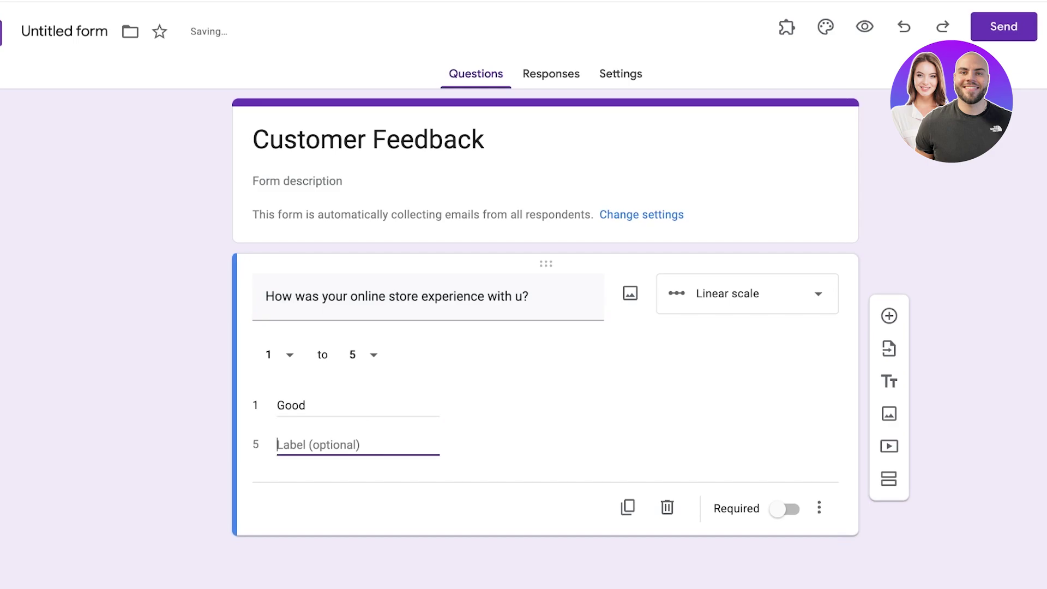
pyautogui.write('Bag')
pyautogui.doubleClick(292, 406)
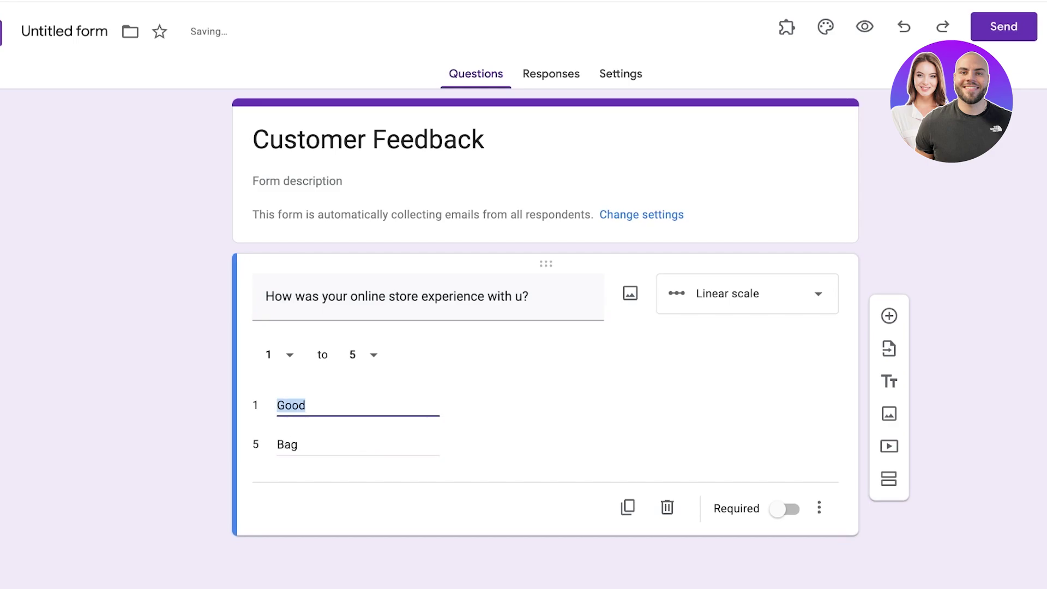
# Change the first question to Multiple choice with the options "Good", "Bad" and "Alright".
pyautogui.click(748, 294)
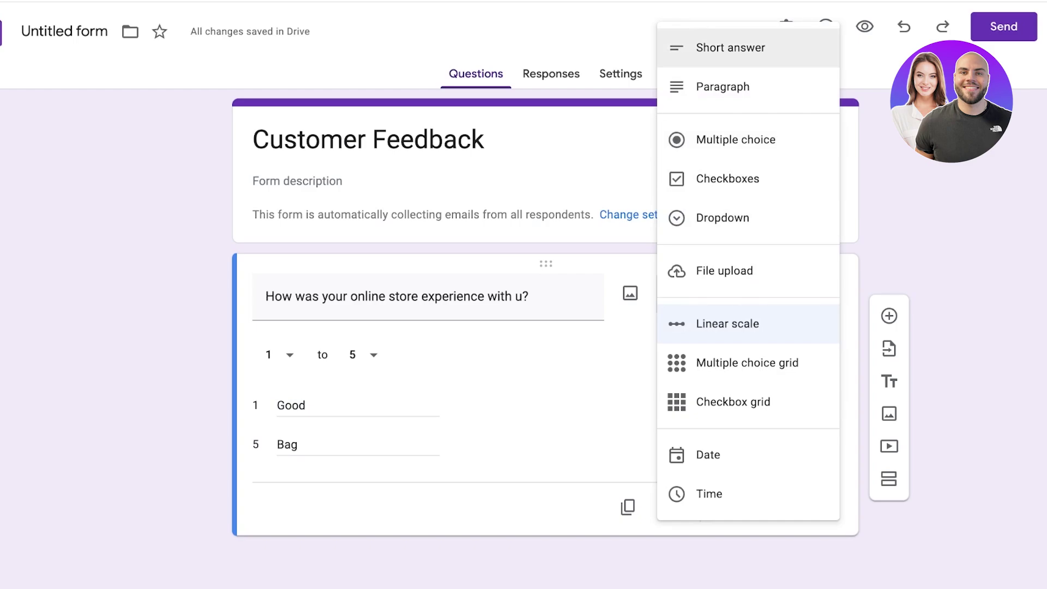
pyautogui.click(736, 139)
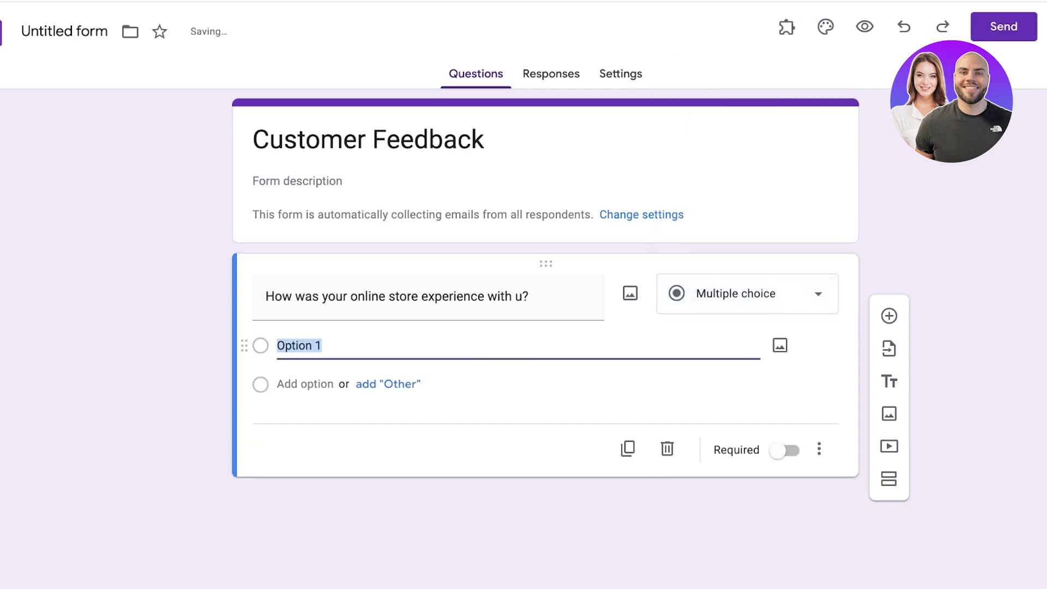
pyautogui.write('Good')
pyautogui.press('Return')
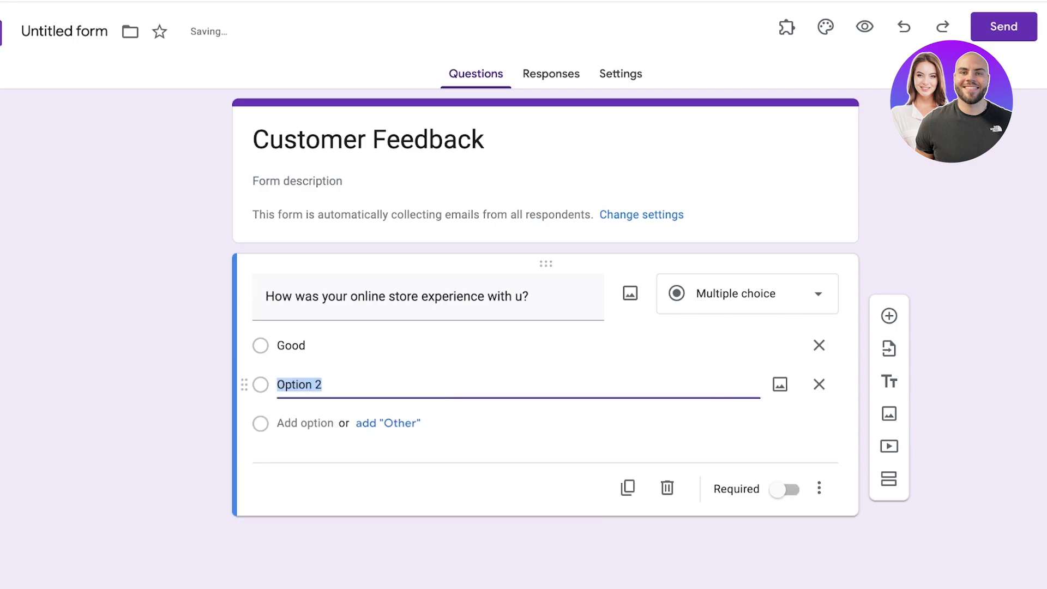
pyautogui.write('Bad')
pyautogui.press('Return')
pyautogui.write('Alright')
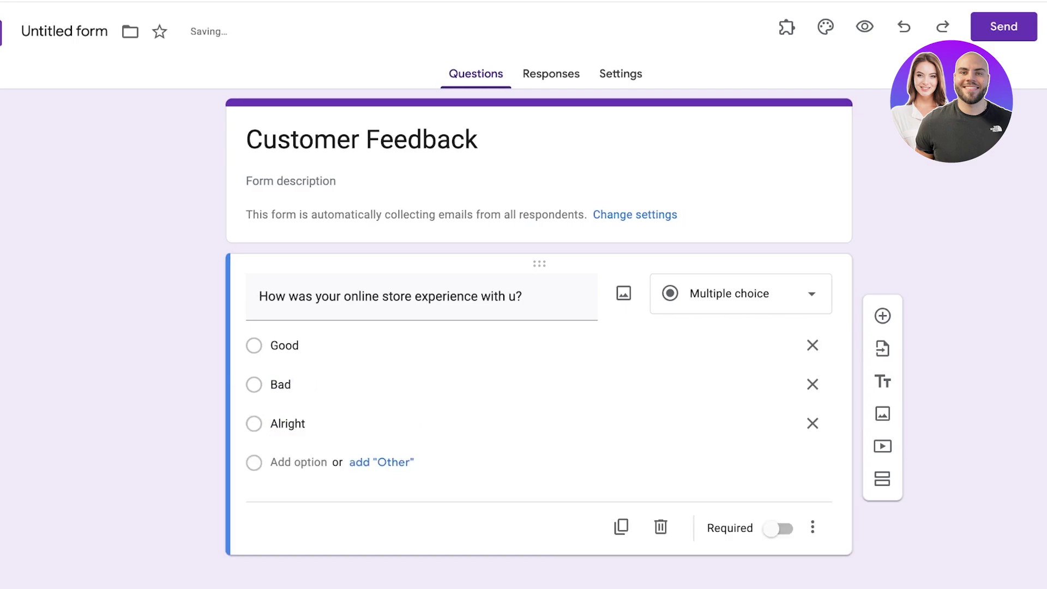
# Make the store experience question required.
pyautogui.scroll(-1, 306, 445)
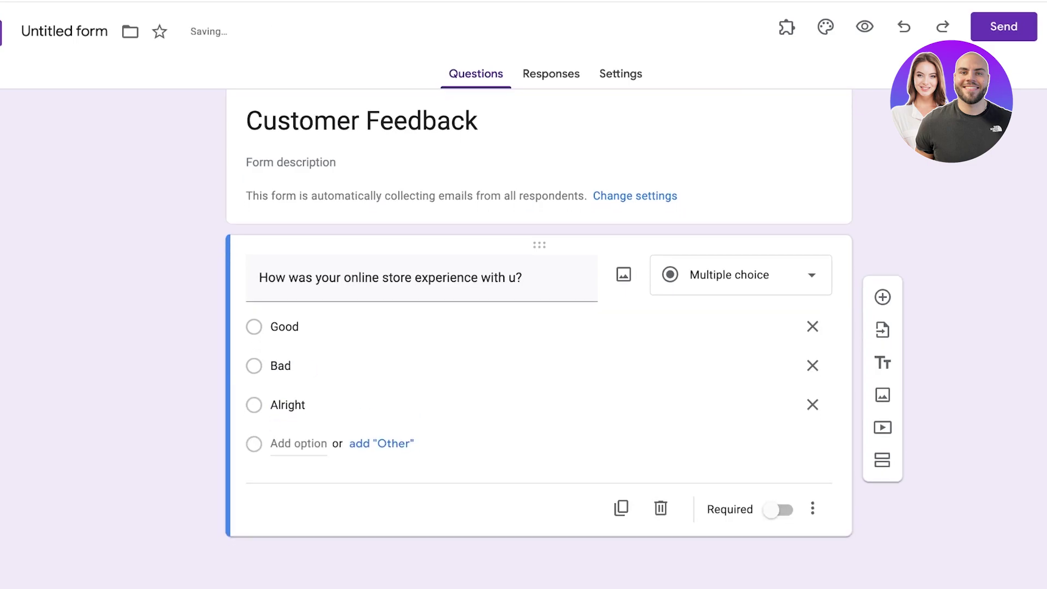
pyautogui.click(778, 510)
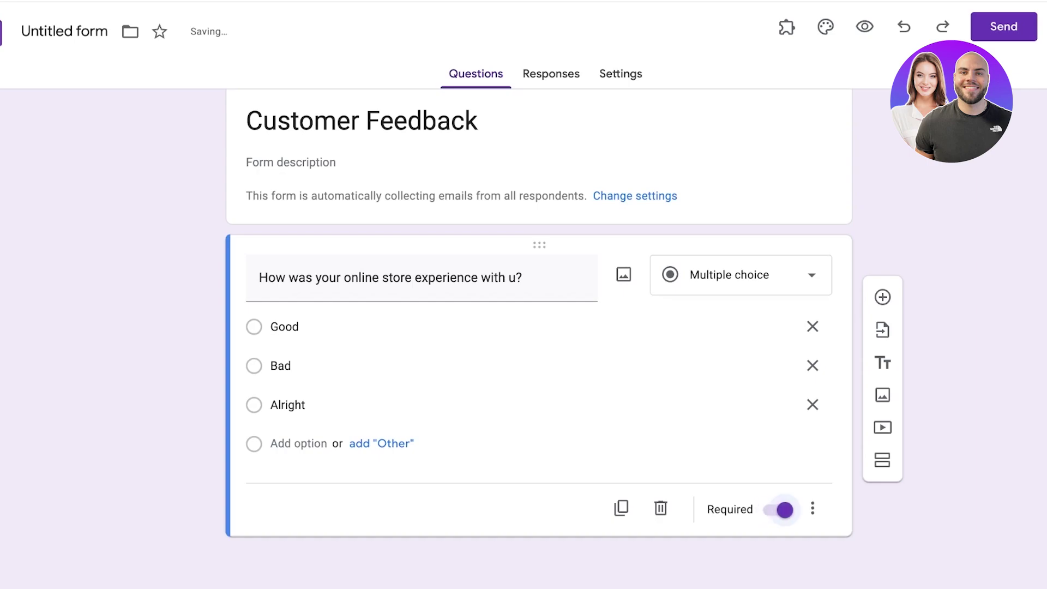
pyautogui.scroll(1, 539, 360)
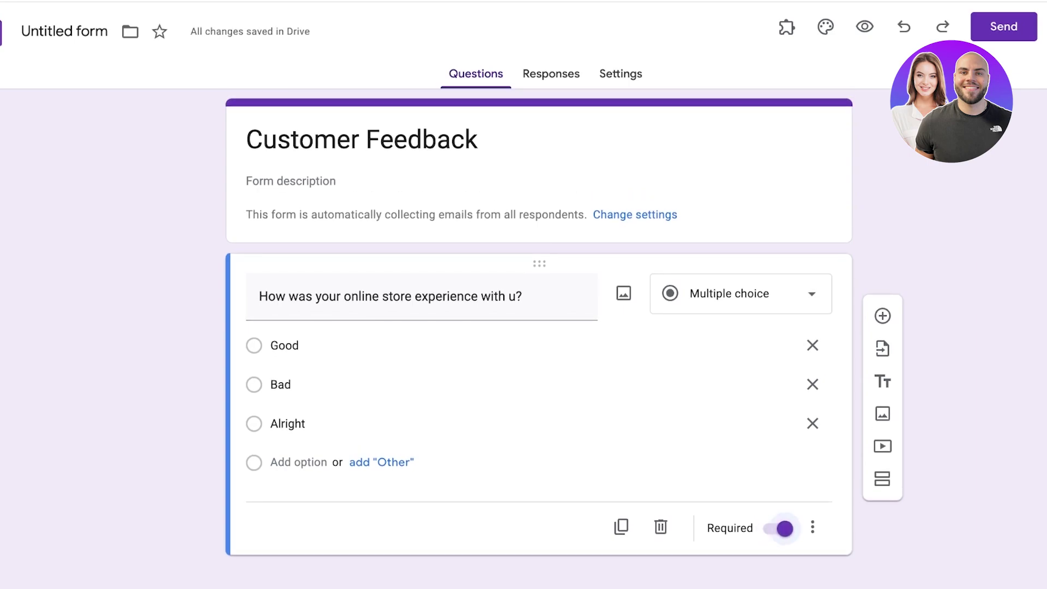
# Add a new section below the store experience question and delete that section again.
pyautogui.scroll(-1, 763, 382)
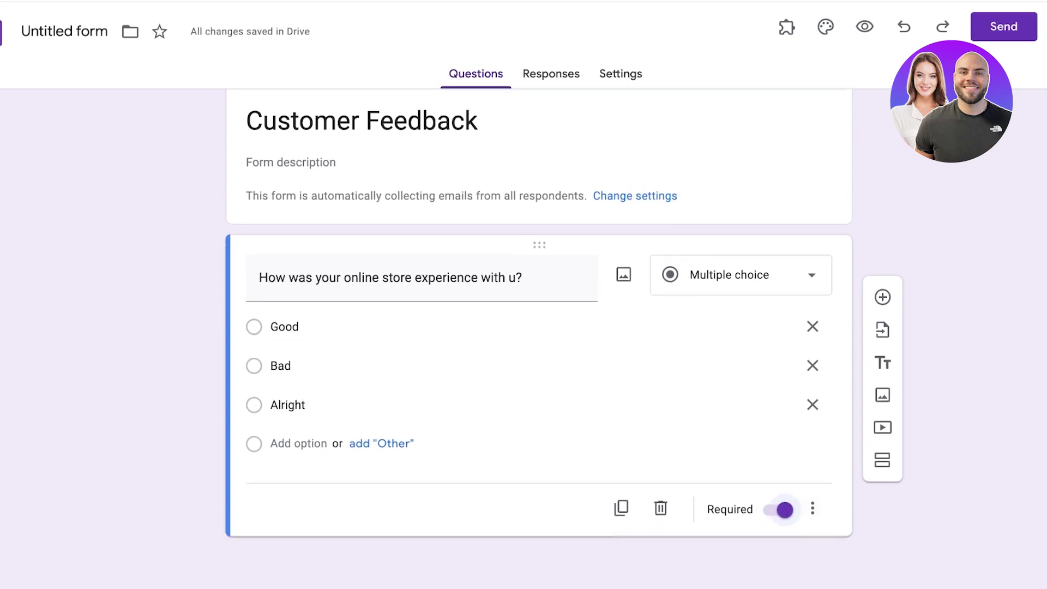
pyautogui.click(883, 460)
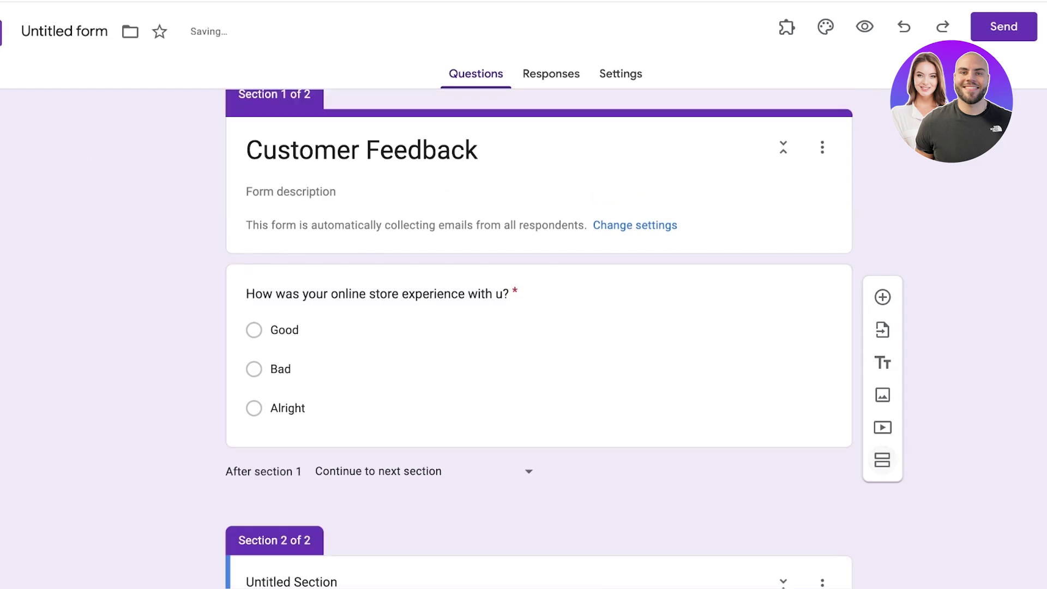
pyautogui.click(318, 472)
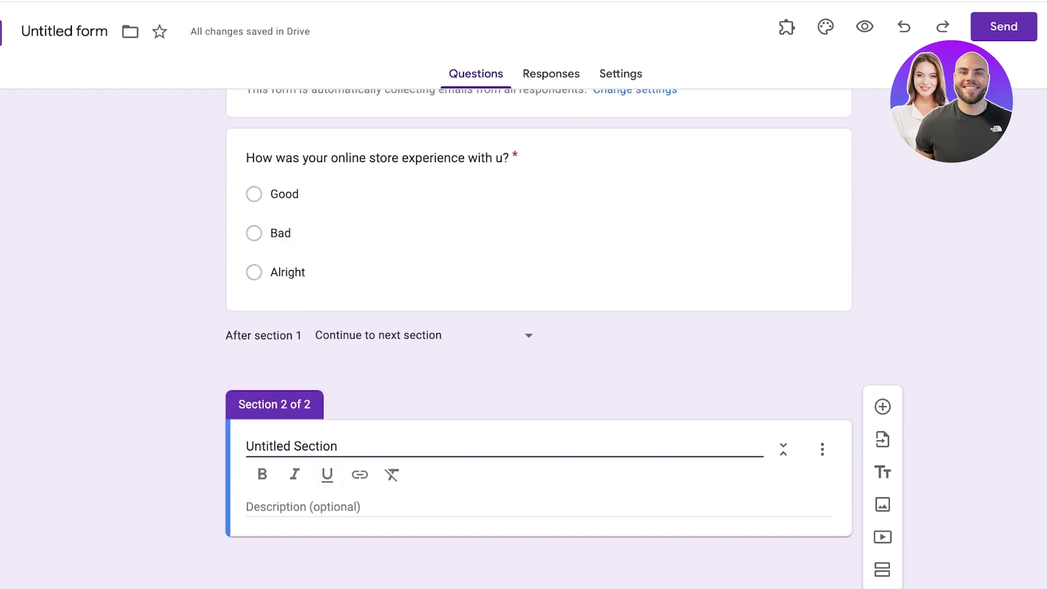
pyautogui.click(823, 450)
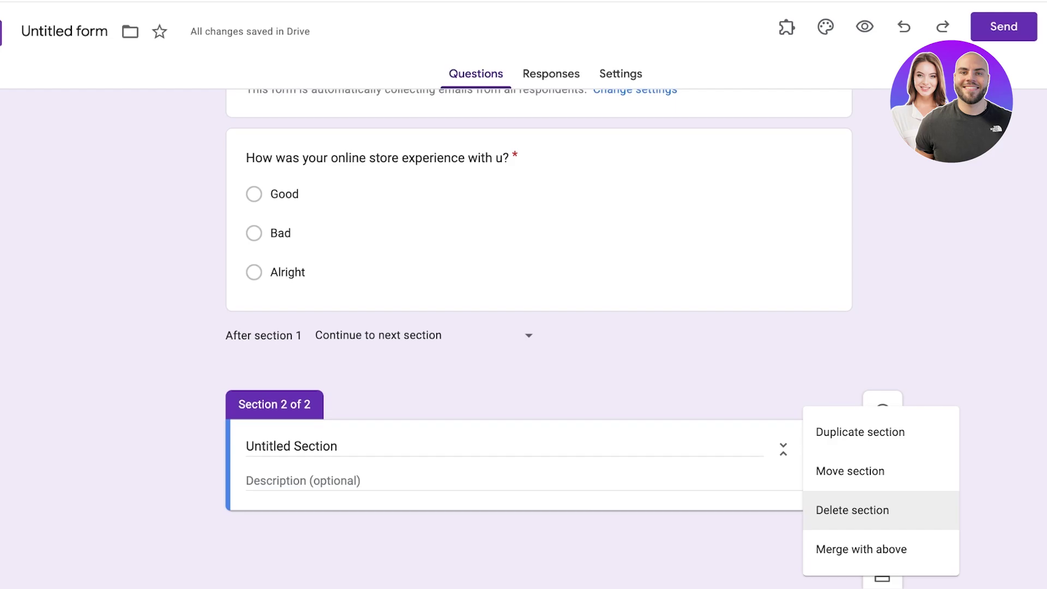
pyautogui.click(853, 511)
pyautogui.scroll(3, 813, 317)
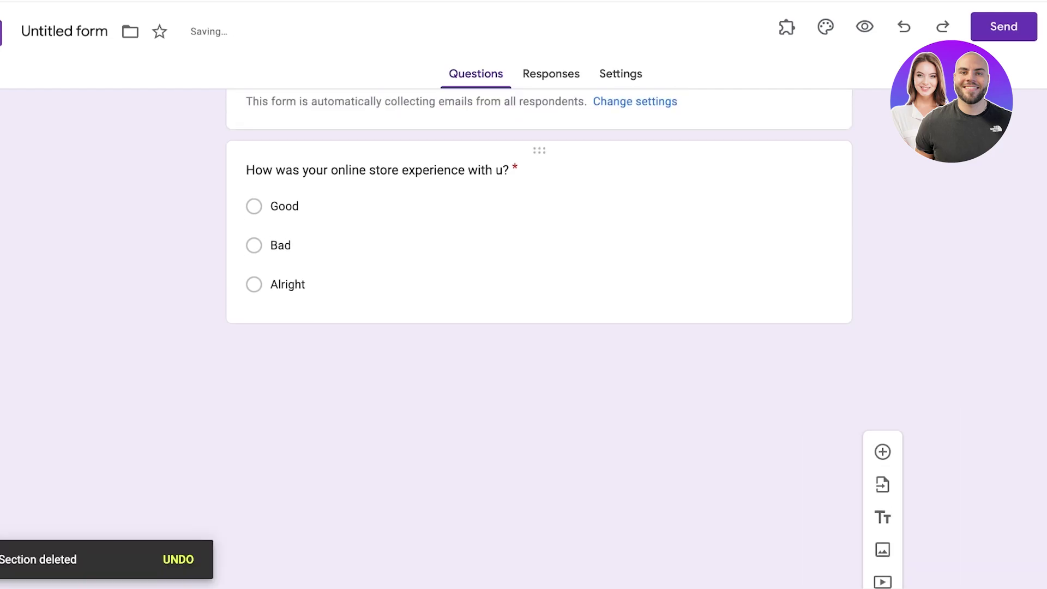
# Add a new blank question below the store experience question.
pyautogui.click(812, 317)
pyautogui.click(780, 275)
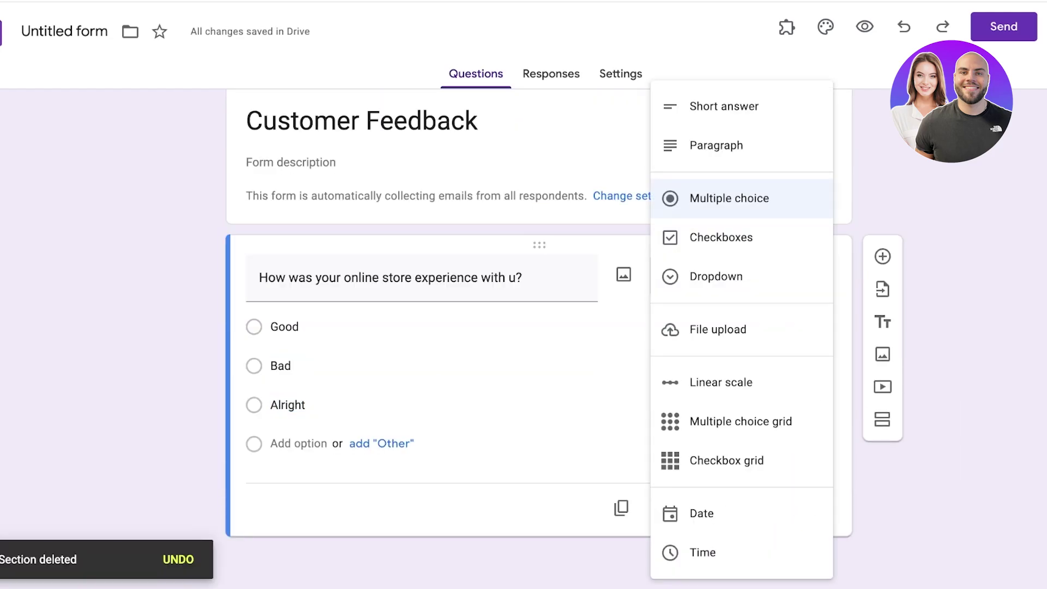
pyautogui.click(882, 256)
pyautogui.click(883, 256)
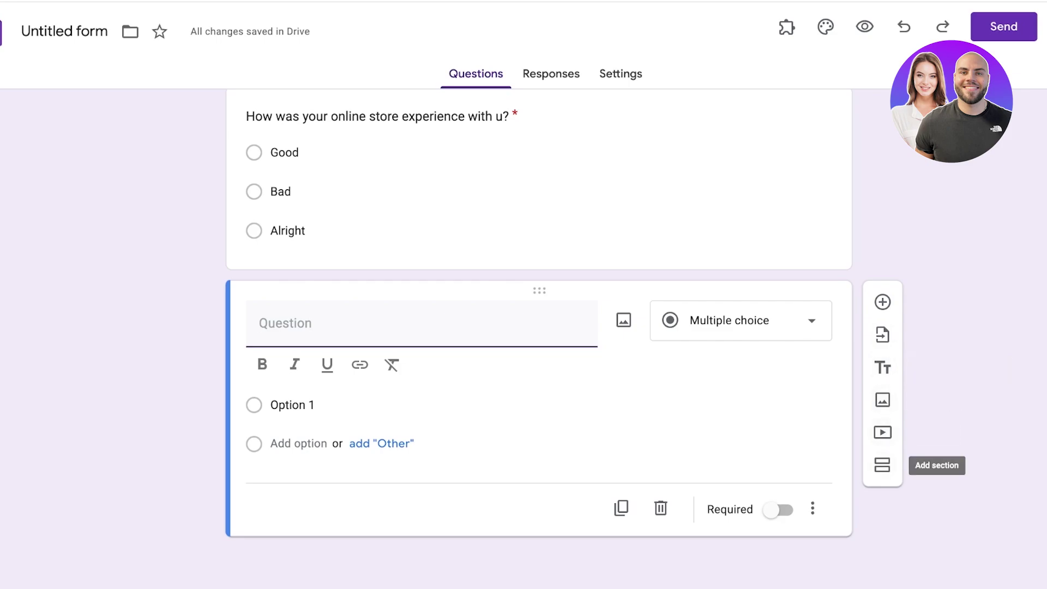
pyautogui.write('A')
pyautogui.press('BackSpace')
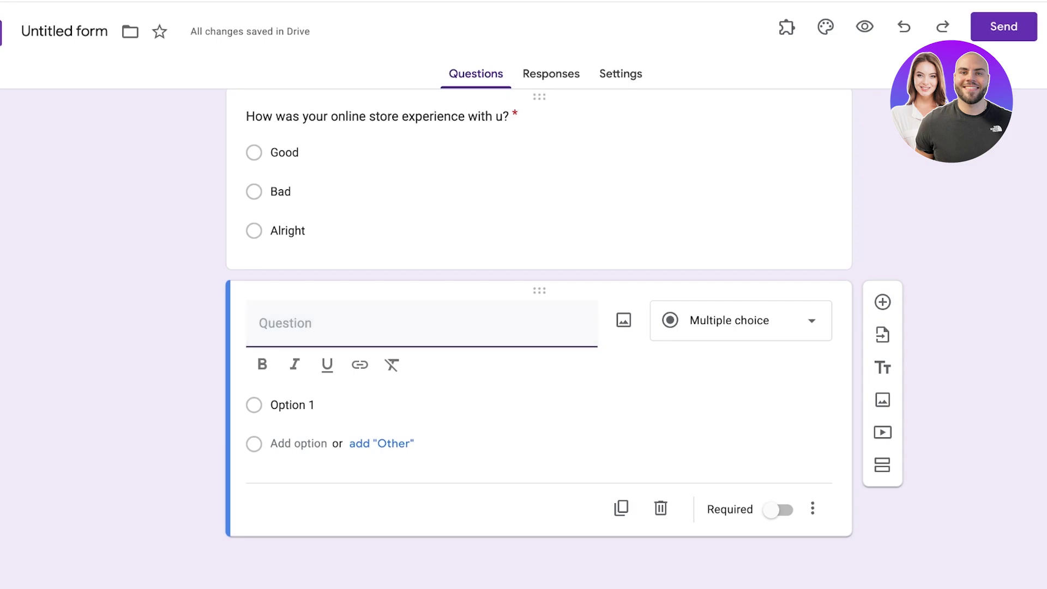
# Correct the first question's text to "How was your online store experience with us?".
pyautogui.click(505, 117)
pyautogui.click(516, 129)
pyautogui.write('s')
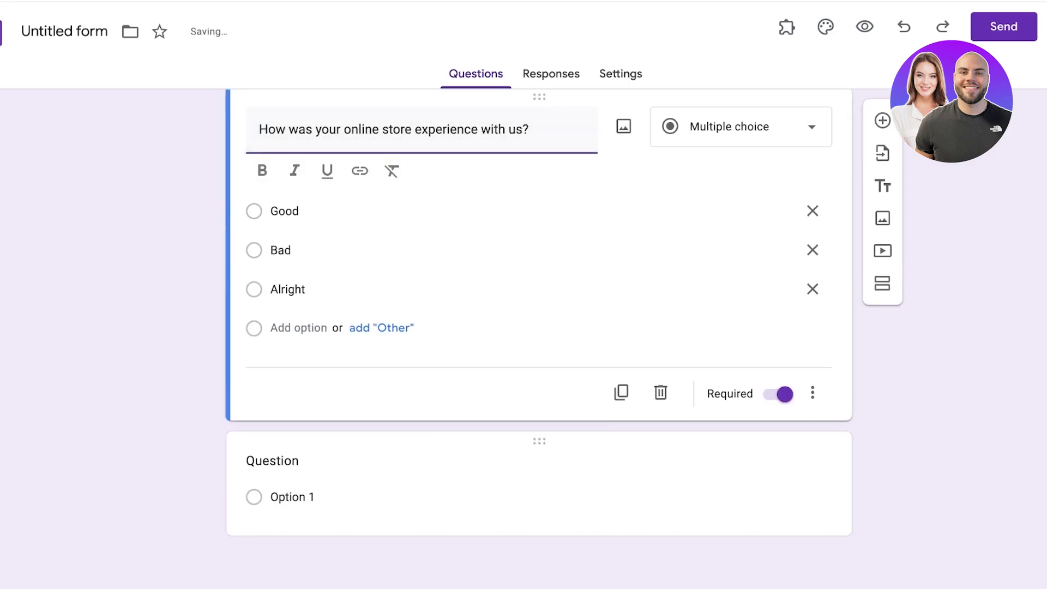
# Enter "How do you want us to improve our store?" as the text of the second question.
pyautogui.click(327, 459)
pyautogui.write('A')
pyautogui.press('BackSpace')
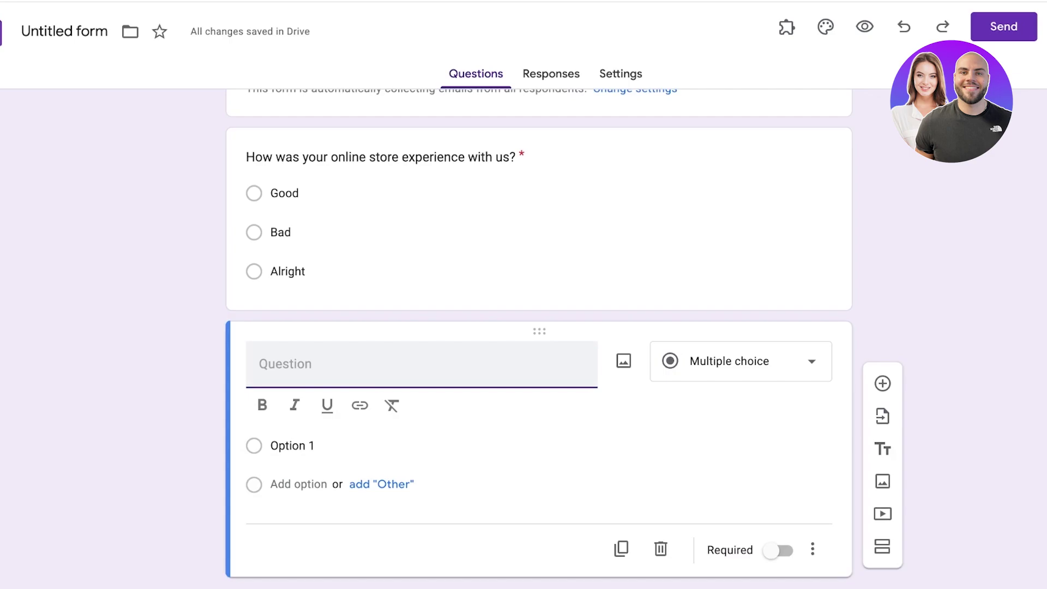
pyautogui.write('How ')
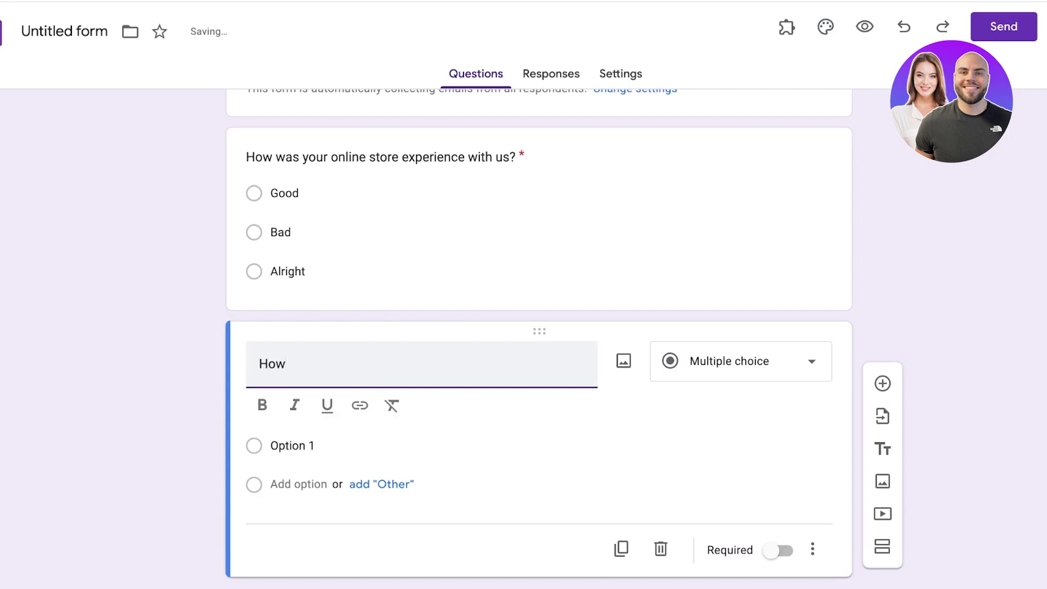
pyautogui.write('do you want us to improve o')
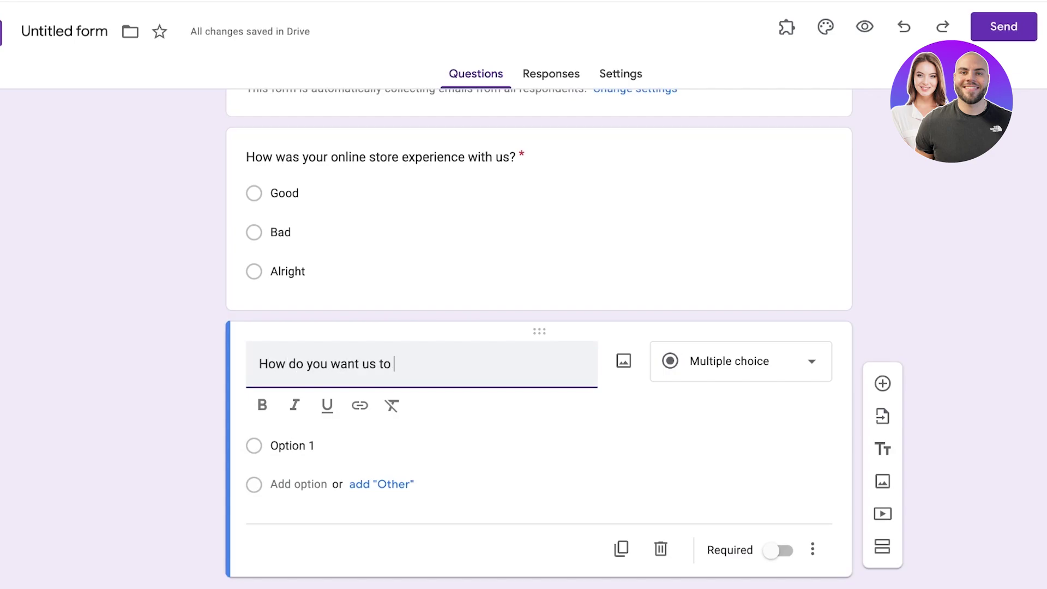
pyautogui.write('ur store?')
# Set the store improvement question's answer type to Paragraph and make the question required.
pyautogui.click(730, 361)
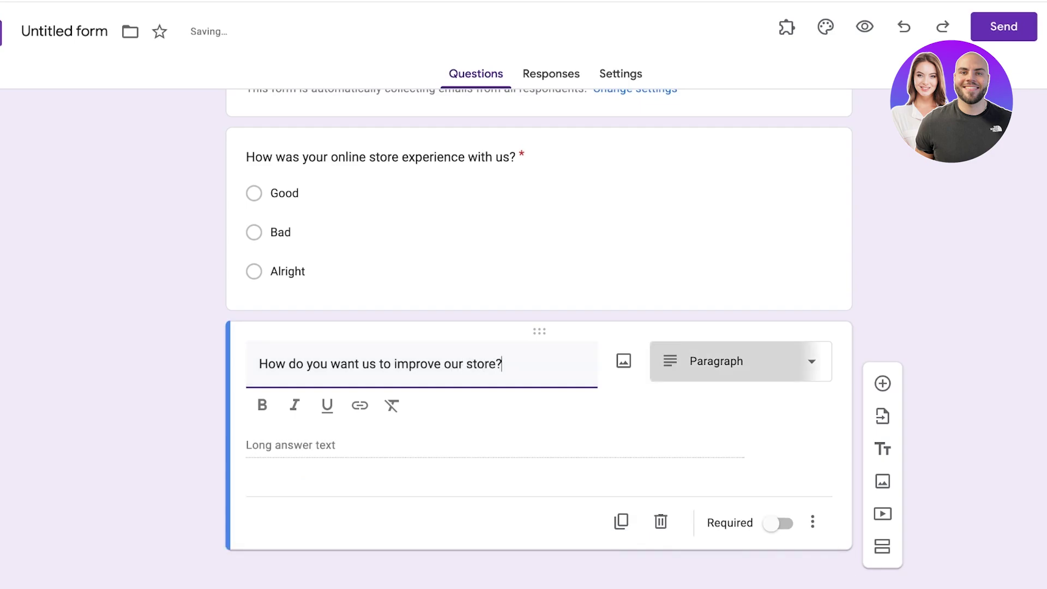
pyautogui.click(723, 106)
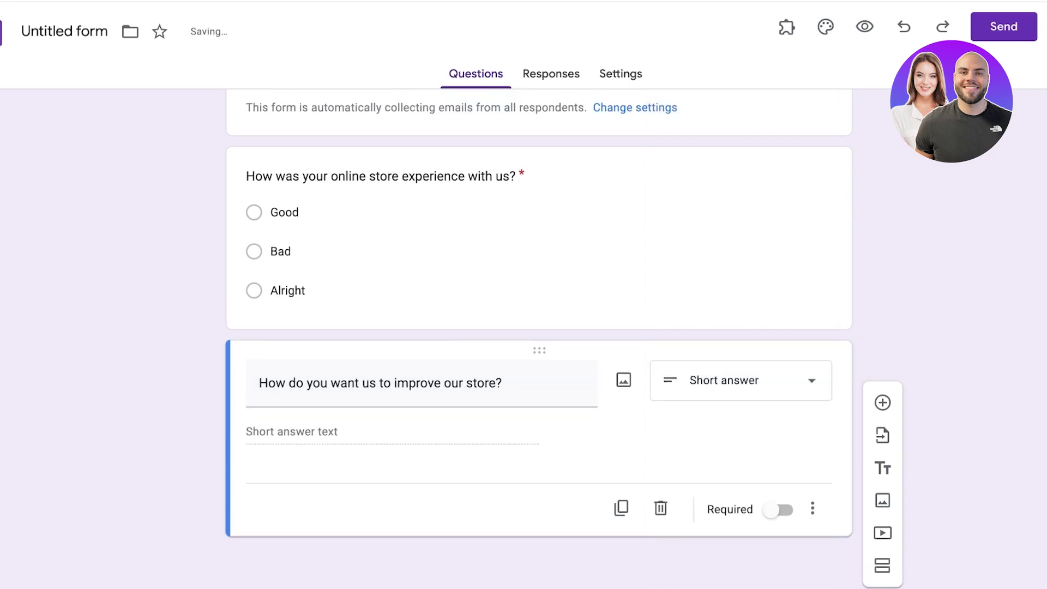
pyautogui.click(733, 380)
pyautogui.click(722, 146)
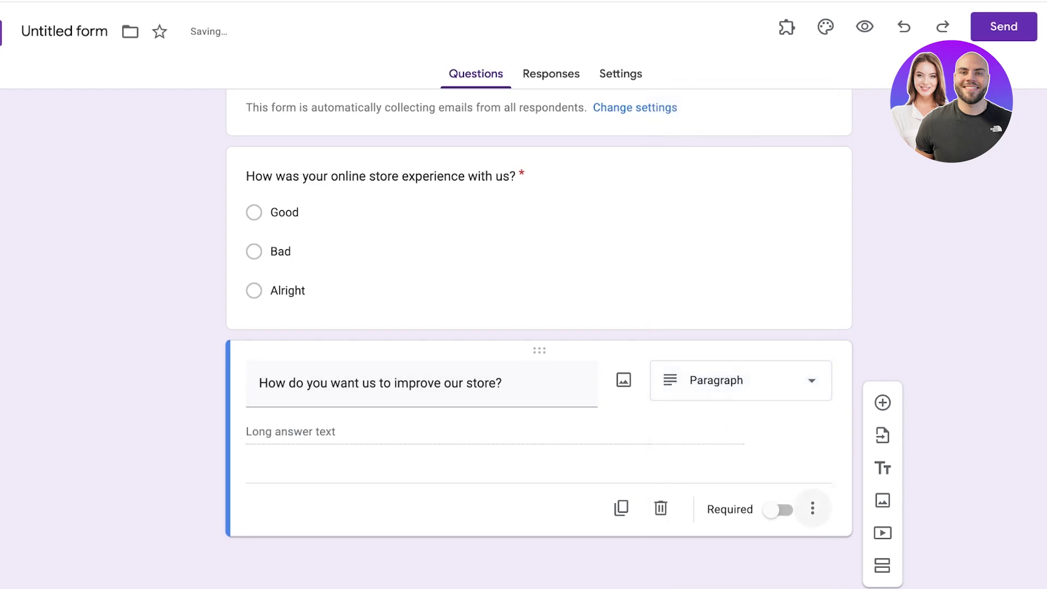
pyautogui.click(813, 508)
pyautogui.click(775, 510)
pyautogui.click(775, 510)
pyautogui.scroll(2, 882, 437)
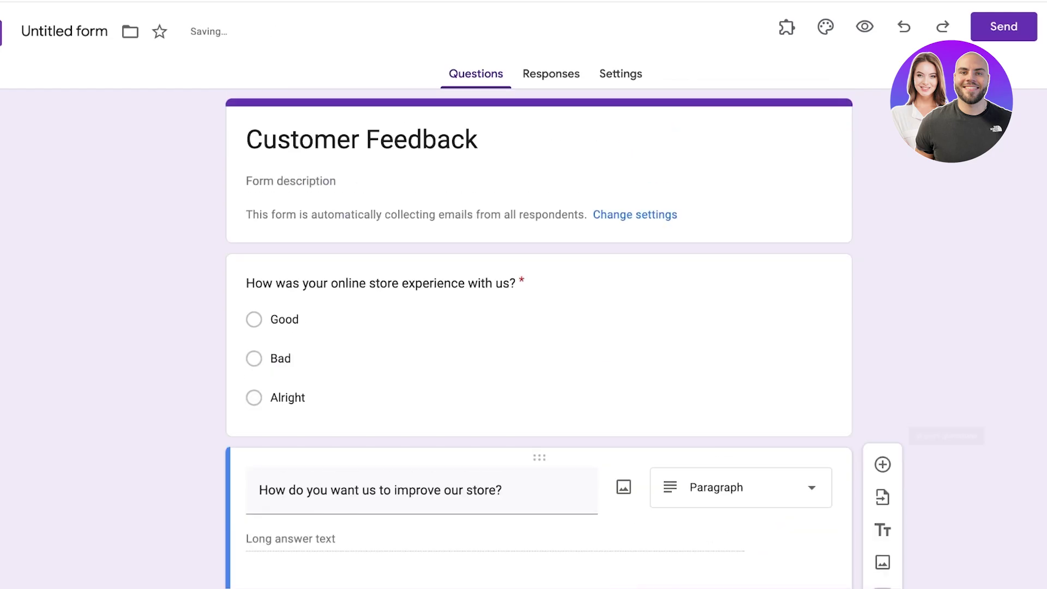
pyautogui.scroll(-2, 540, 327)
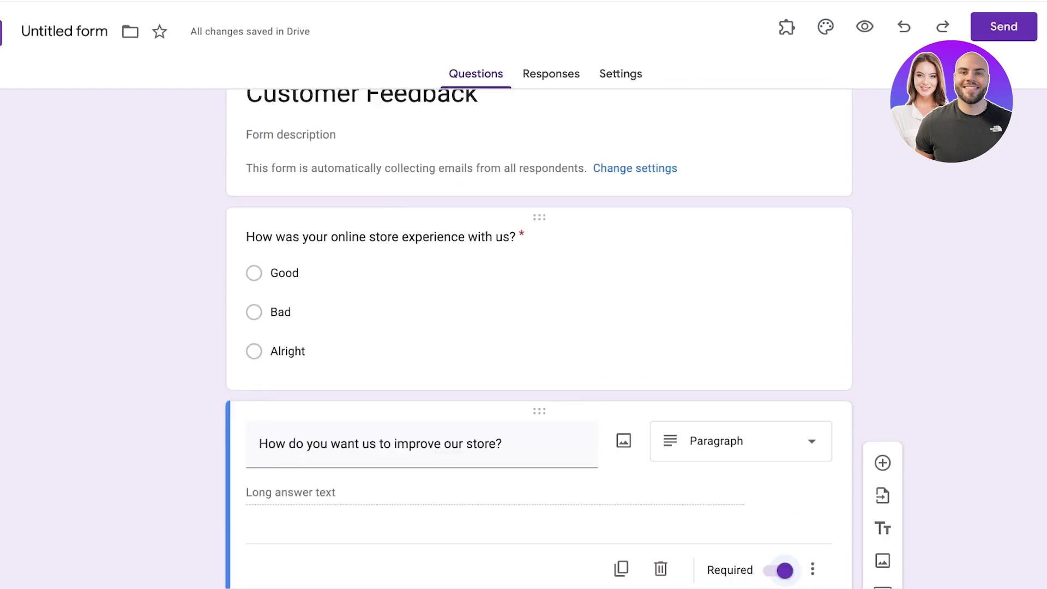
# Insert an image uploaded from the computer below the Customer Feedback form header.
pyautogui.scroll(2, 540, 327)
pyautogui.click(501, 140)
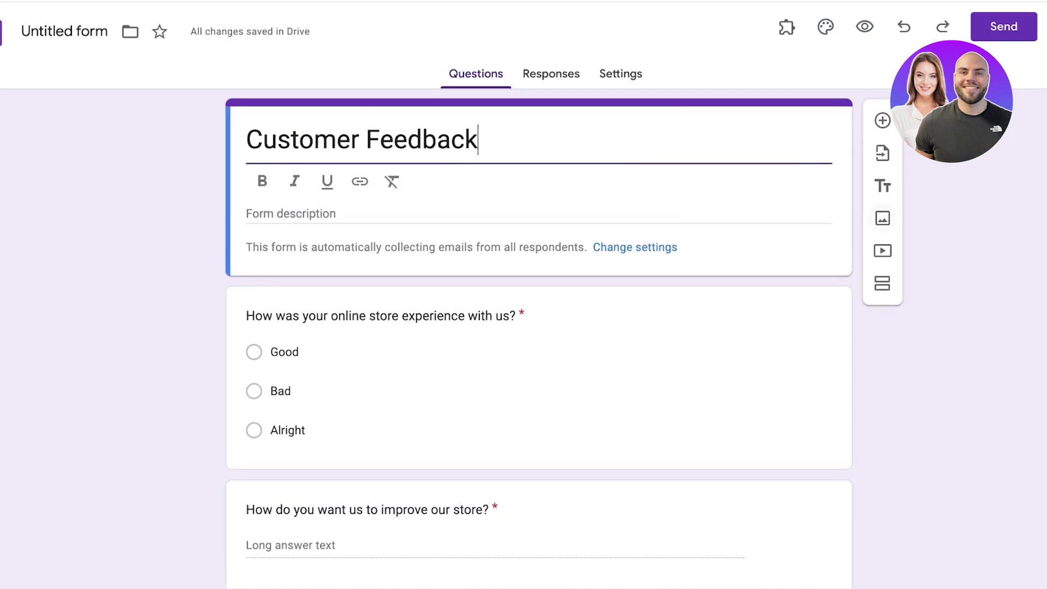
pyautogui.click(883, 219)
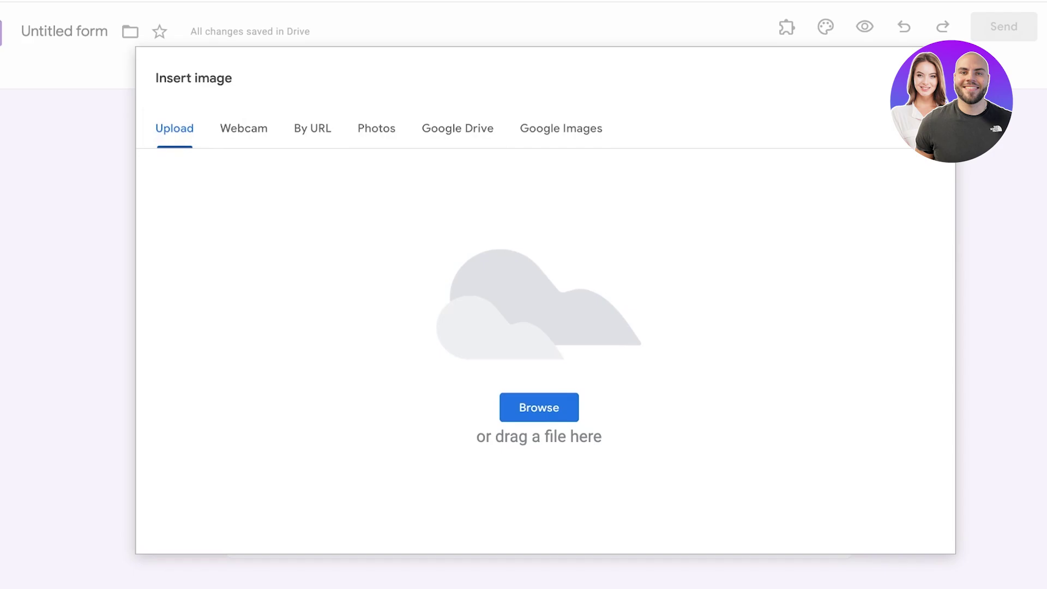
pyautogui.click(539, 407)
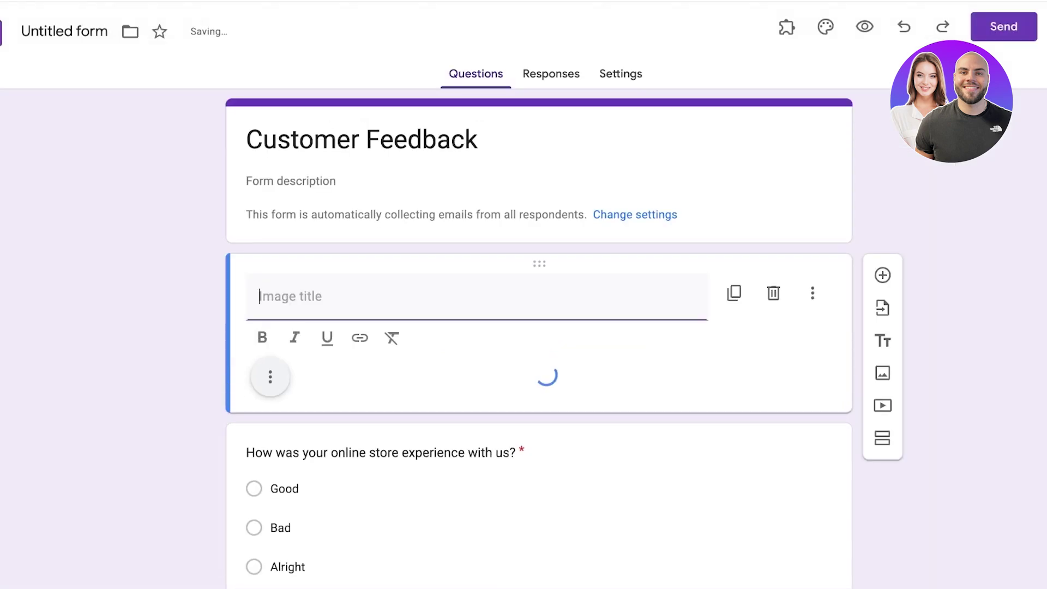
pyautogui.scroll(-8, 539, 338)
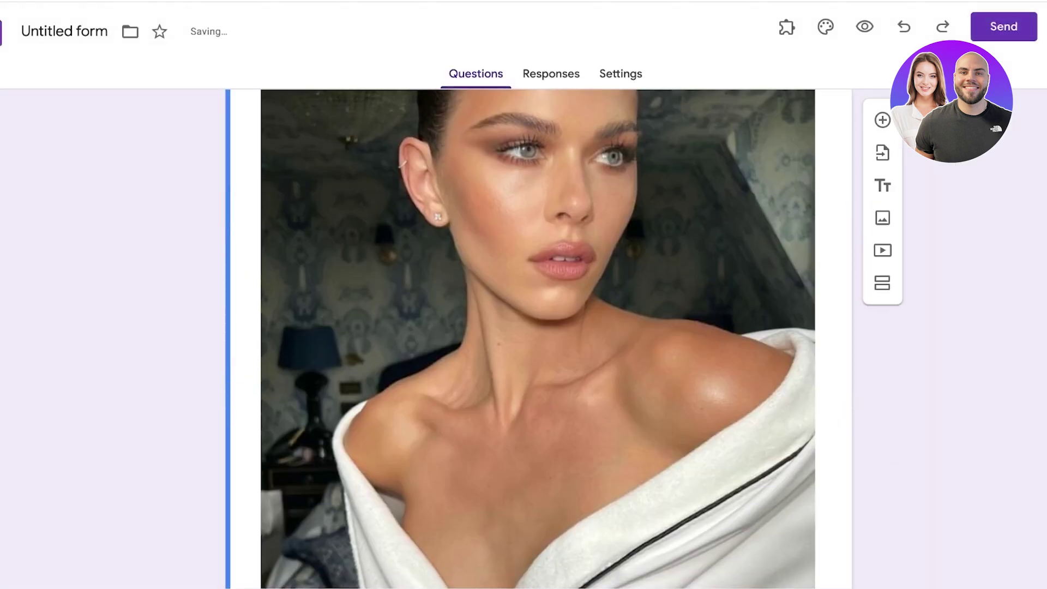
# Delete the image item from the form.
pyautogui.scroll(8, 539, 338)
pyautogui.click(773, 293)
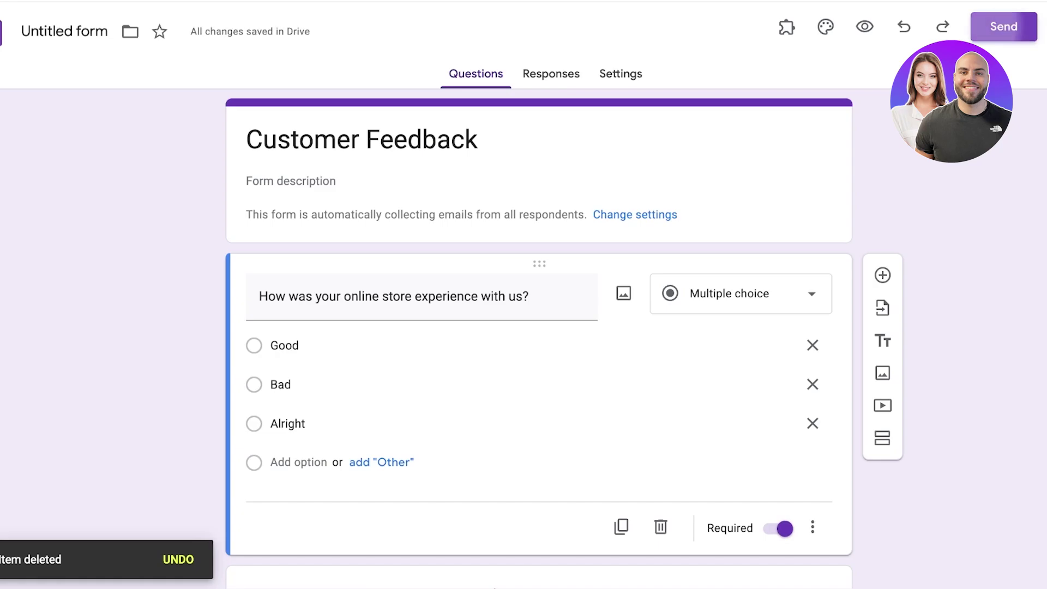
# Copy the form's embed HTML code from its sending options.
pyautogui.click(1003, 26)
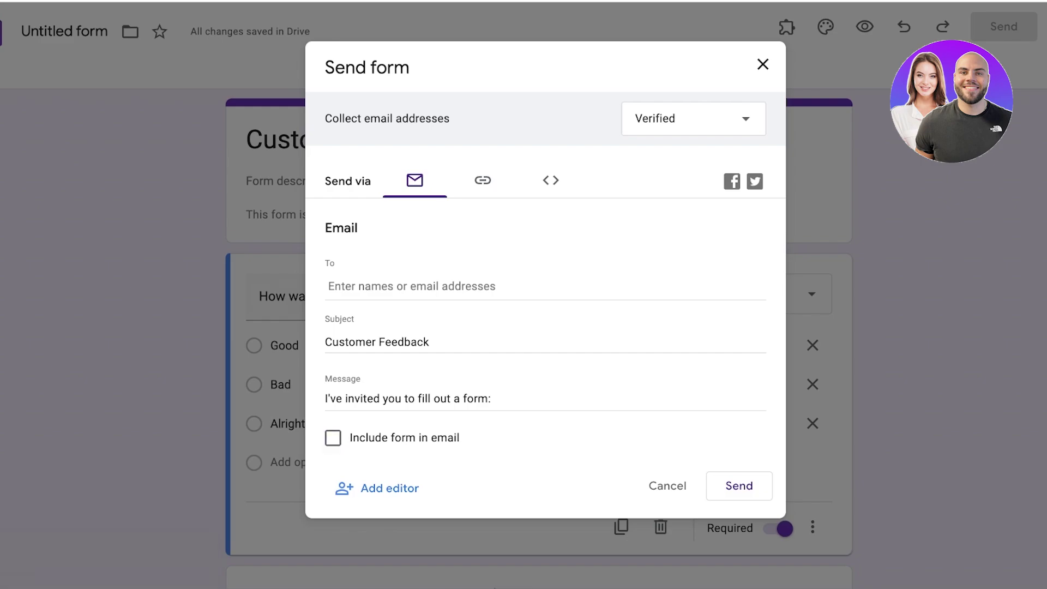
pyautogui.click(483, 181)
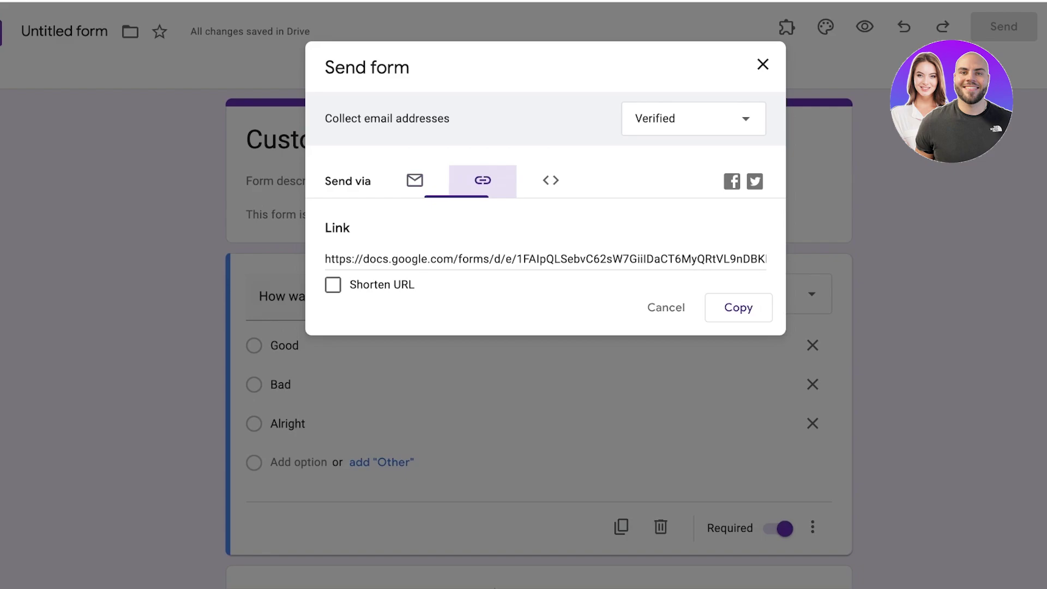
pyautogui.click(551, 181)
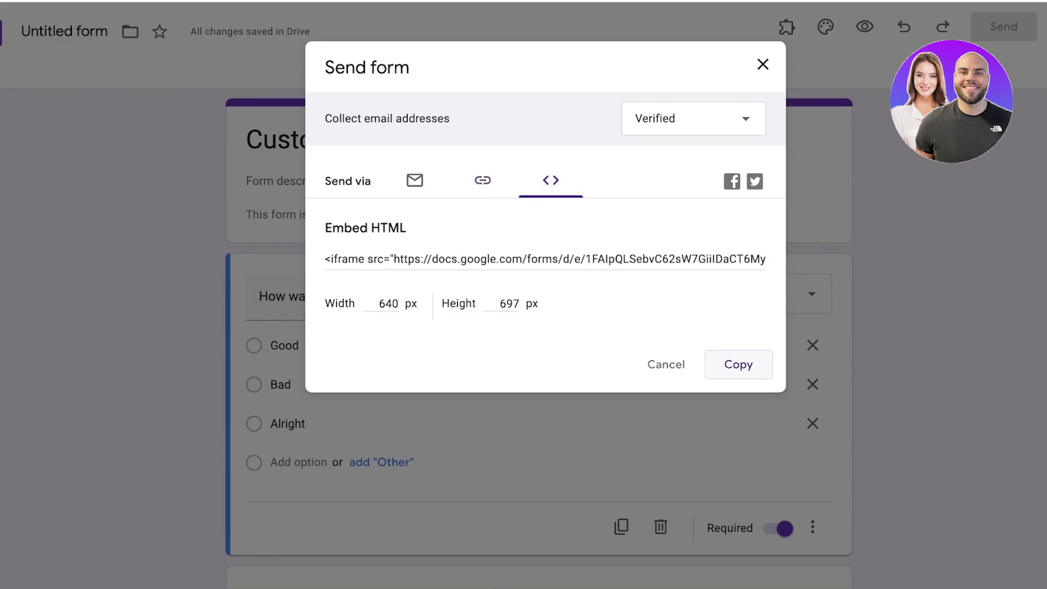
pyautogui.click(739, 365)
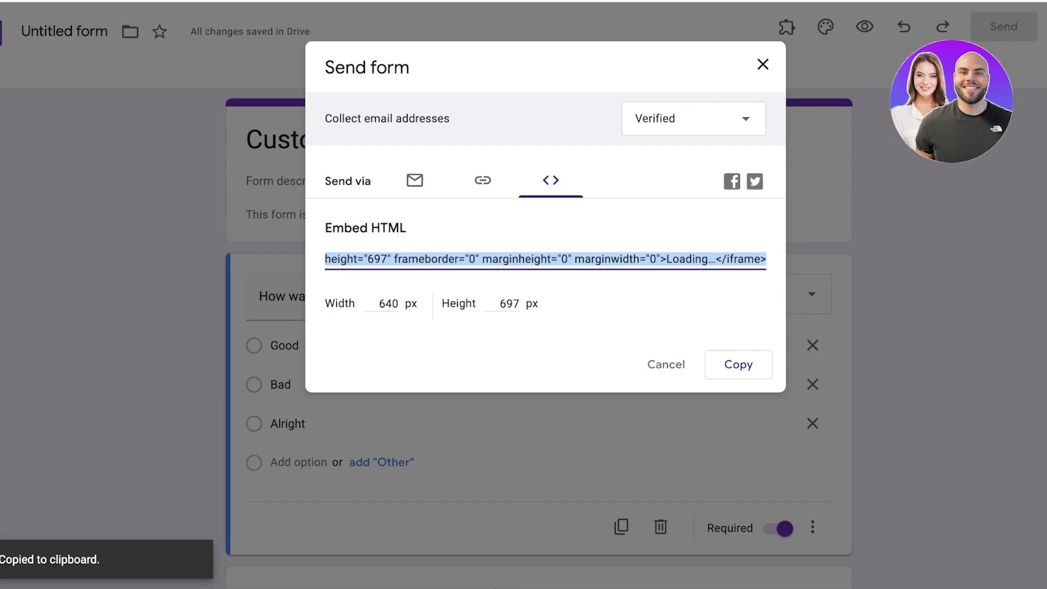
pyautogui.click(380, 304)
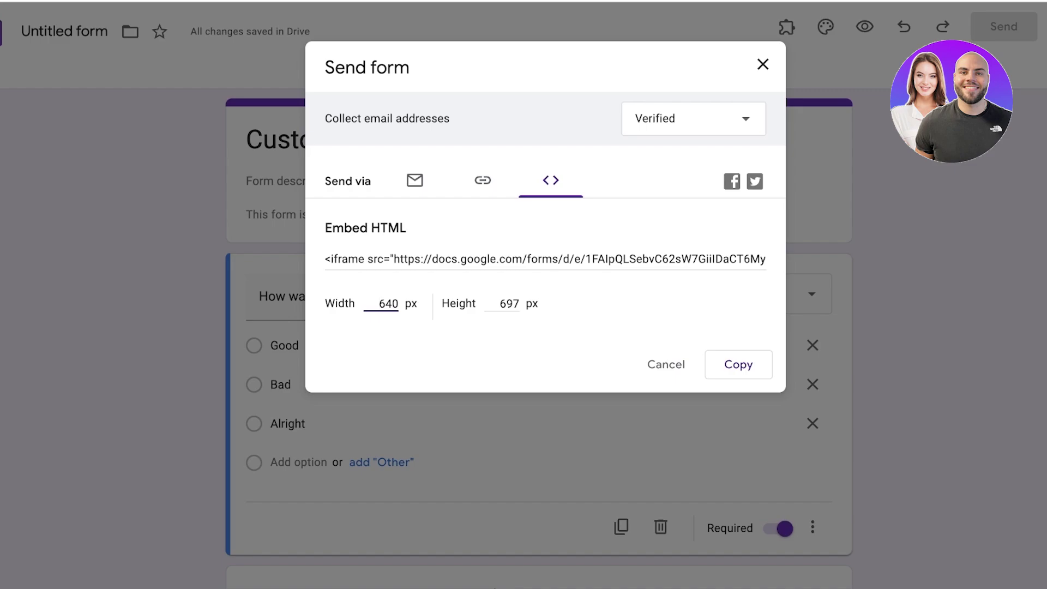
pyautogui.click(739, 365)
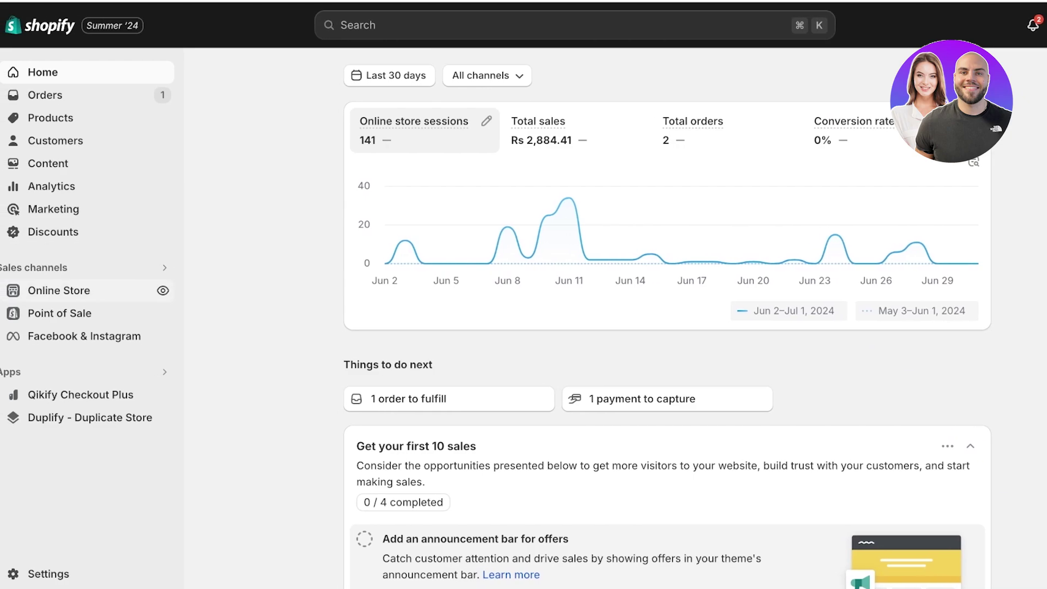
# Switch to the Shopify admin and open the current Dawn theme for customization.
pyautogui.click(59, 291)
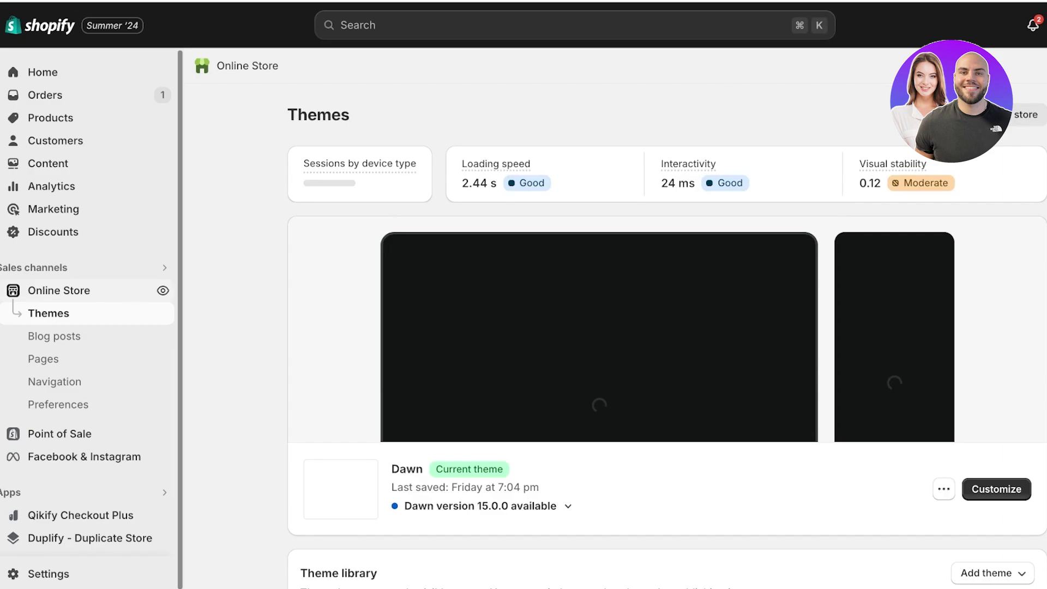
pyautogui.scroll(-8, 600, 328)
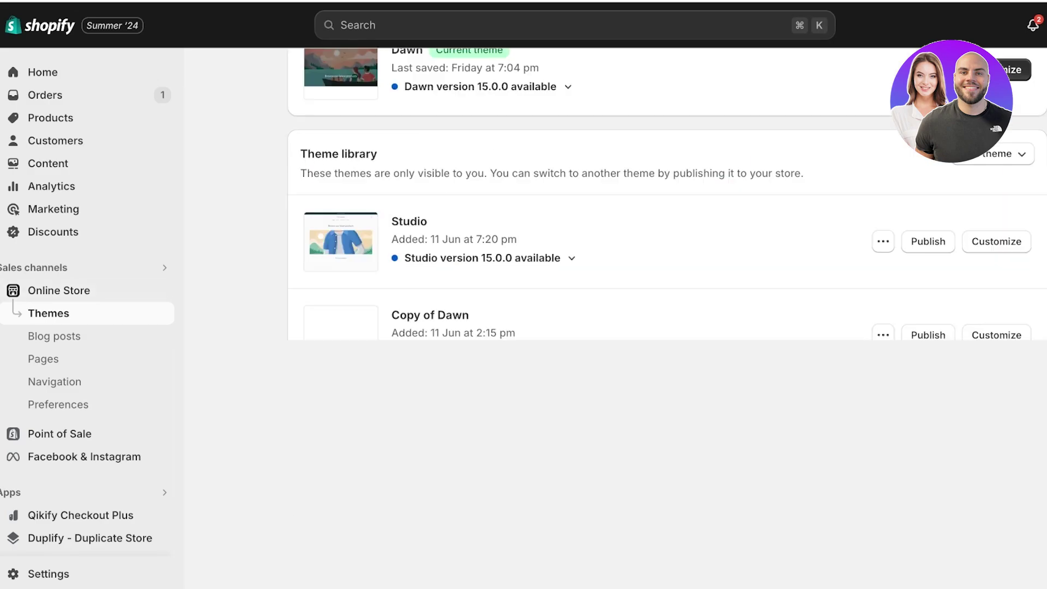
pyautogui.scroll(4, 600, 327)
pyautogui.click(997, 287)
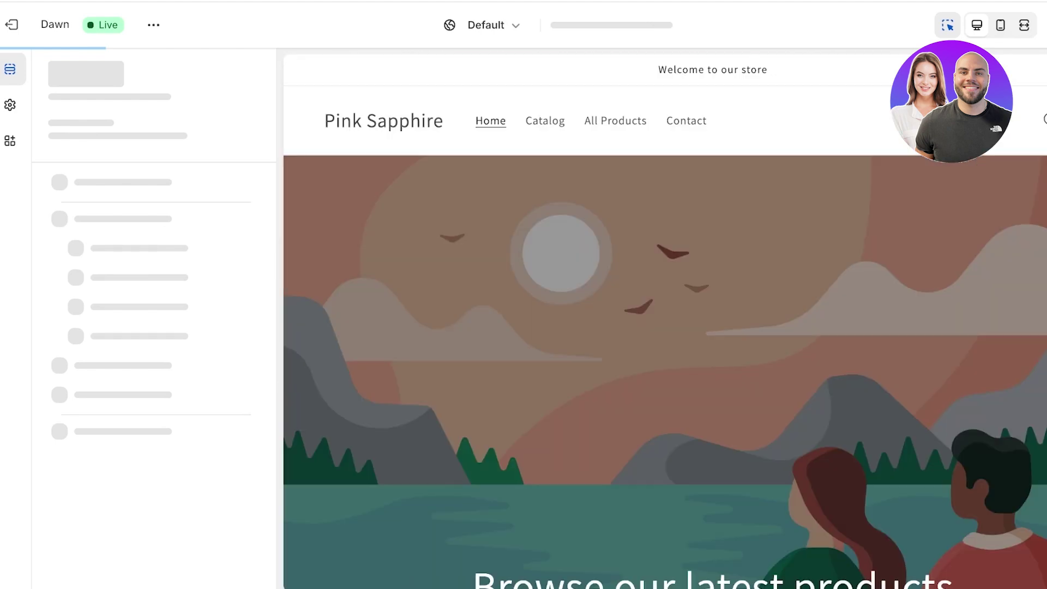
# Add a Custom Liquid section at the end of the home page template.
pyautogui.scroll(-7, 666, 327)
pyautogui.scroll(1, 666, 328)
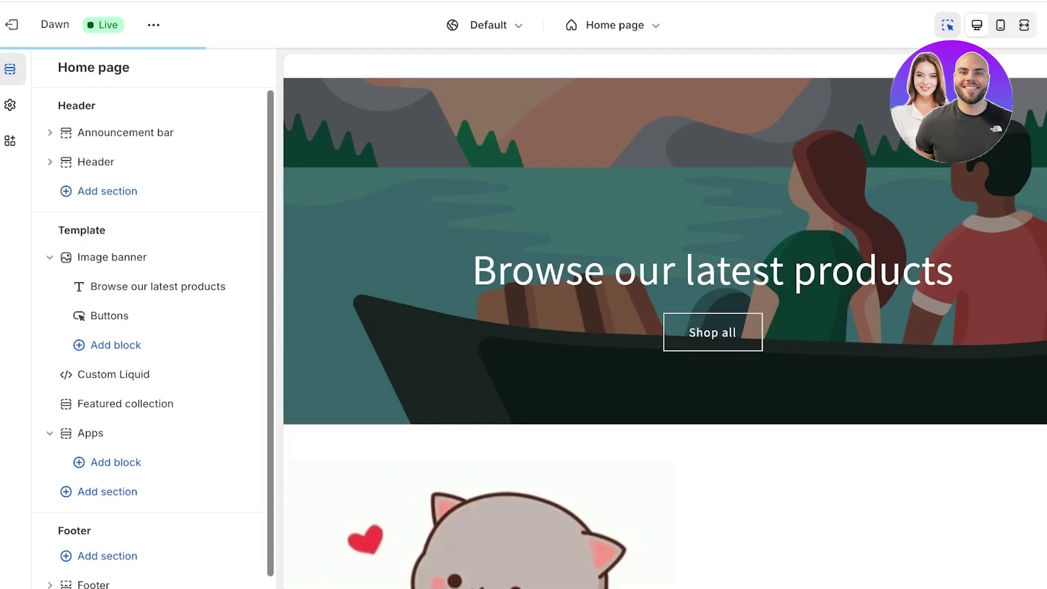
pyautogui.scroll(-7, 666, 327)
pyautogui.scroll(10, 682, 305)
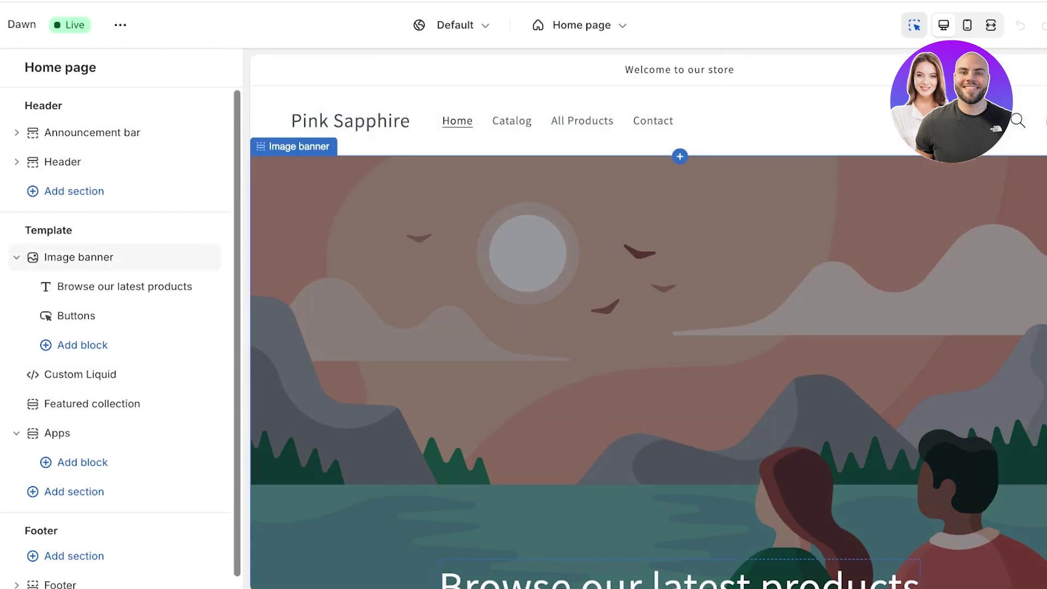
pyautogui.scroll(-6, 682, 306)
pyautogui.scroll(6, 681, 305)
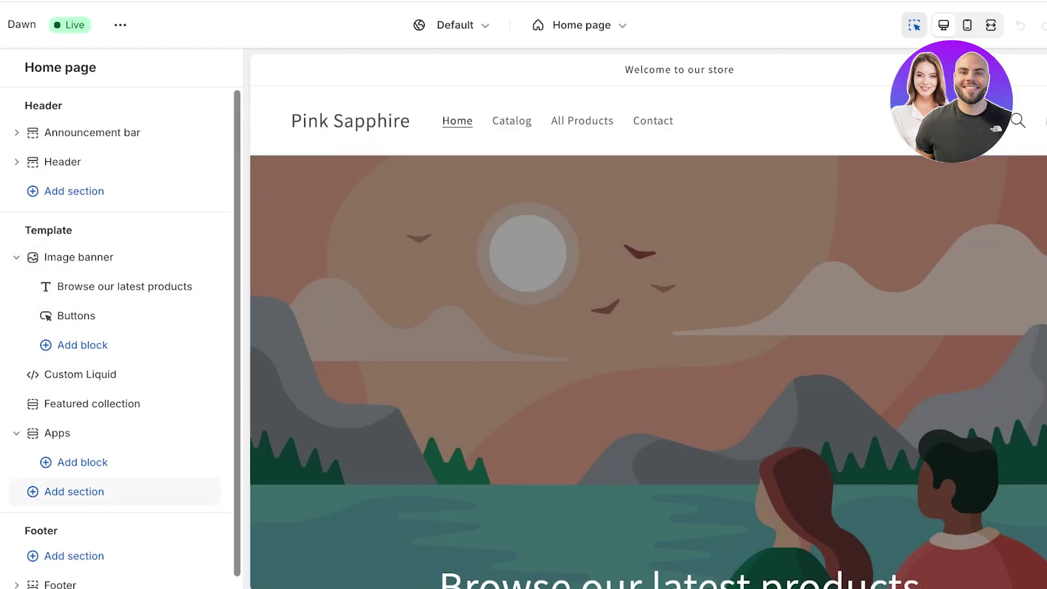
pyautogui.click(74, 492)
pyautogui.scroll(-3, 330, 354)
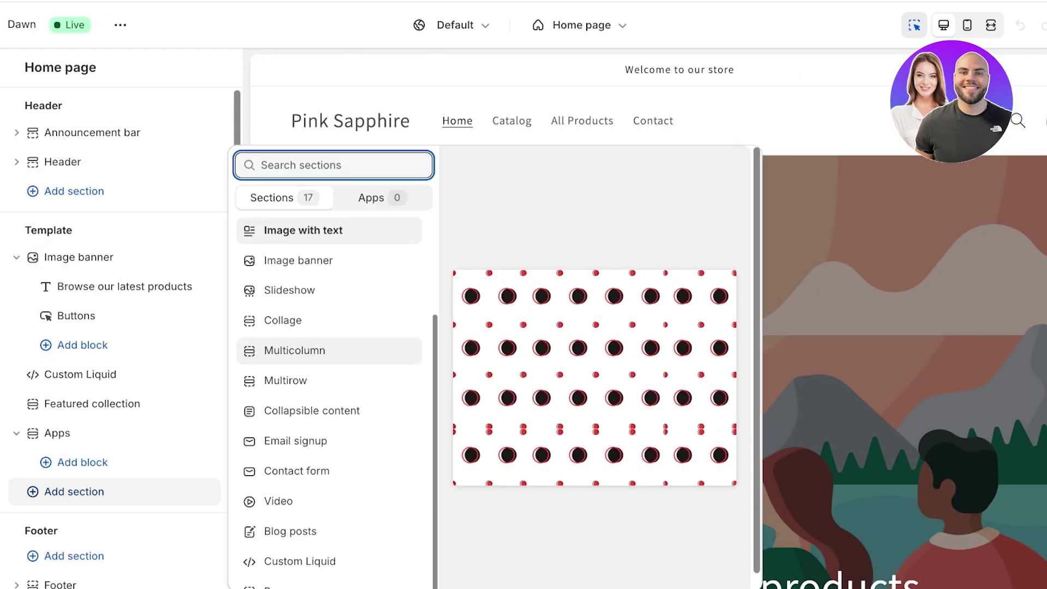
pyautogui.scroll(-1, 329, 460)
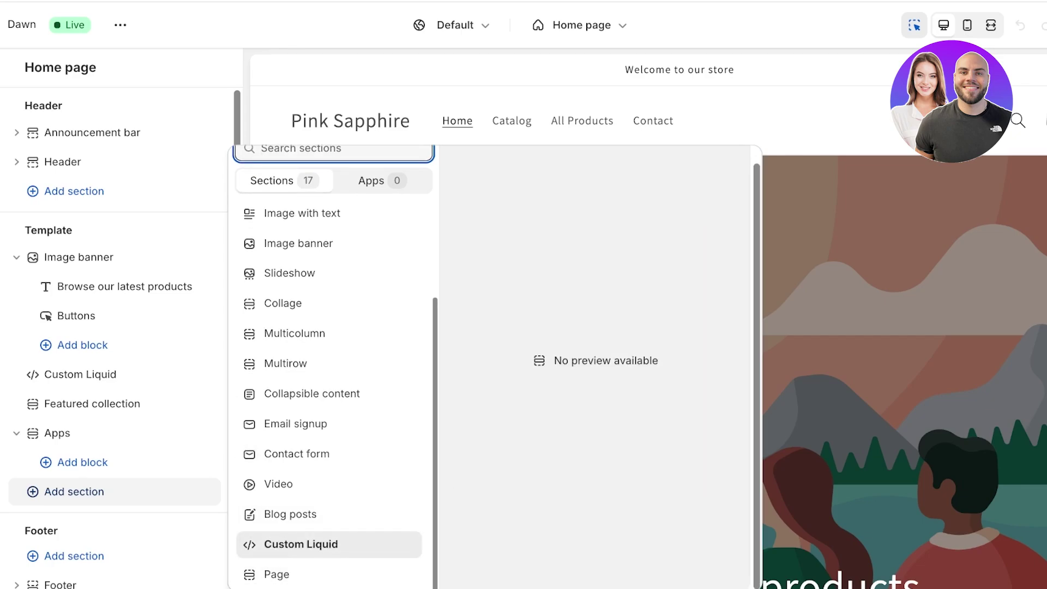
pyautogui.click(301, 545)
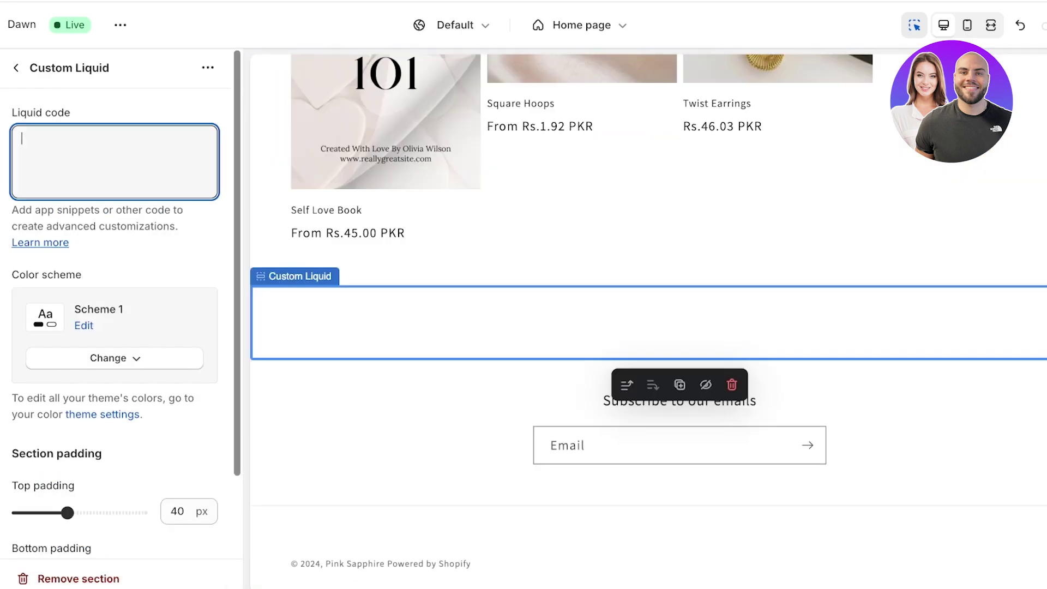
# Paste the copied form embed code into the new Custom Liquid section and review the form in the preview.
pyautogui.hotkey('ctrl', 'v')
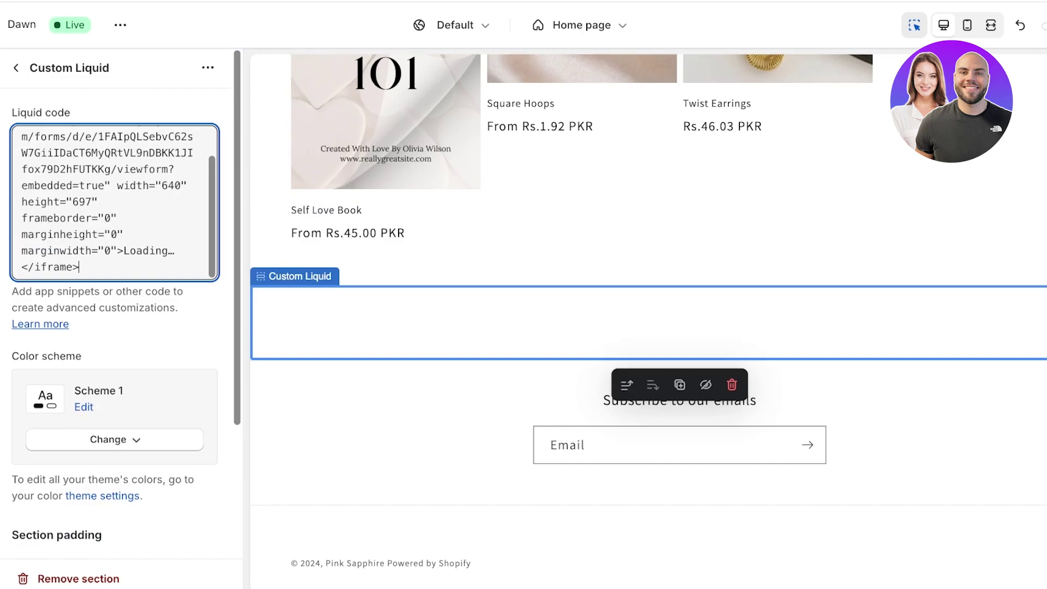
pyautogui.scroll(2, 114, 203)
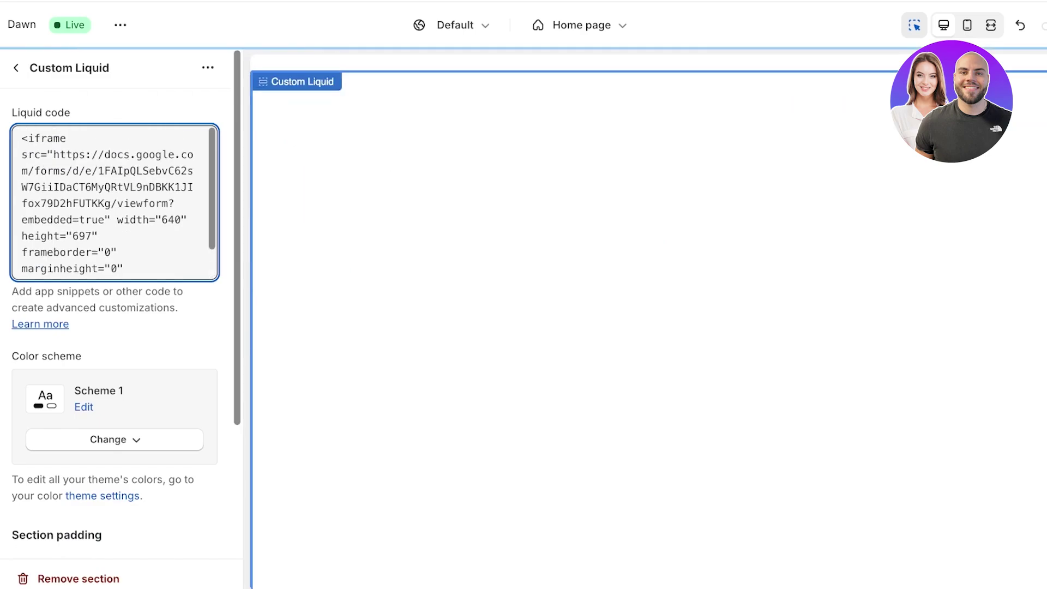
pyautogui.scroll(-1, 114, 203)
pyautogui.scroll(-3, 504, 344)
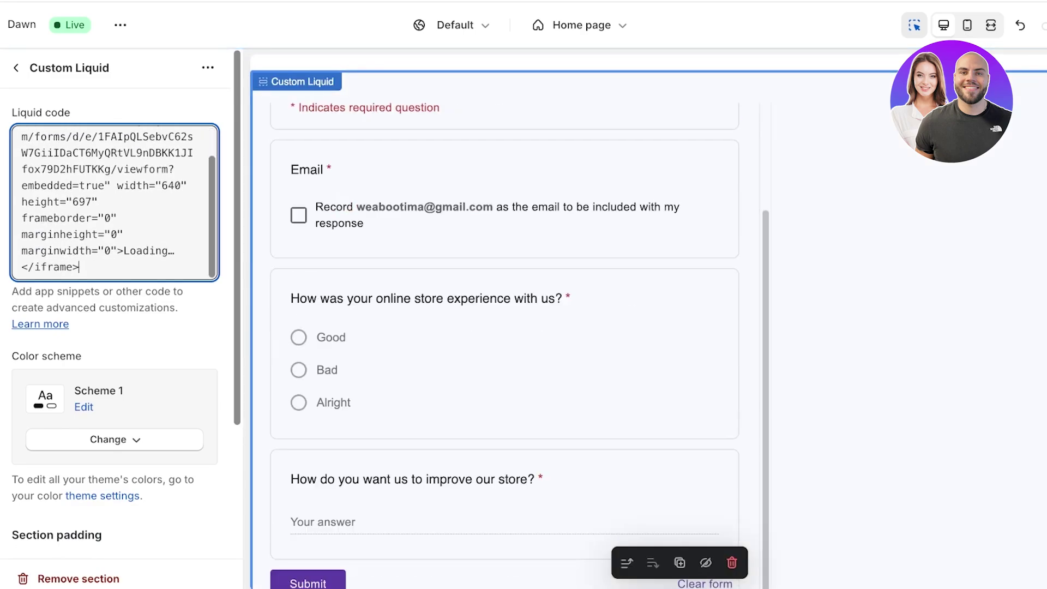
pyautogui.scroll(3, 504, 344)
pyautogui.scroll(-3, 504, 344)
pyautogui.scroll(-3, 115, 349)
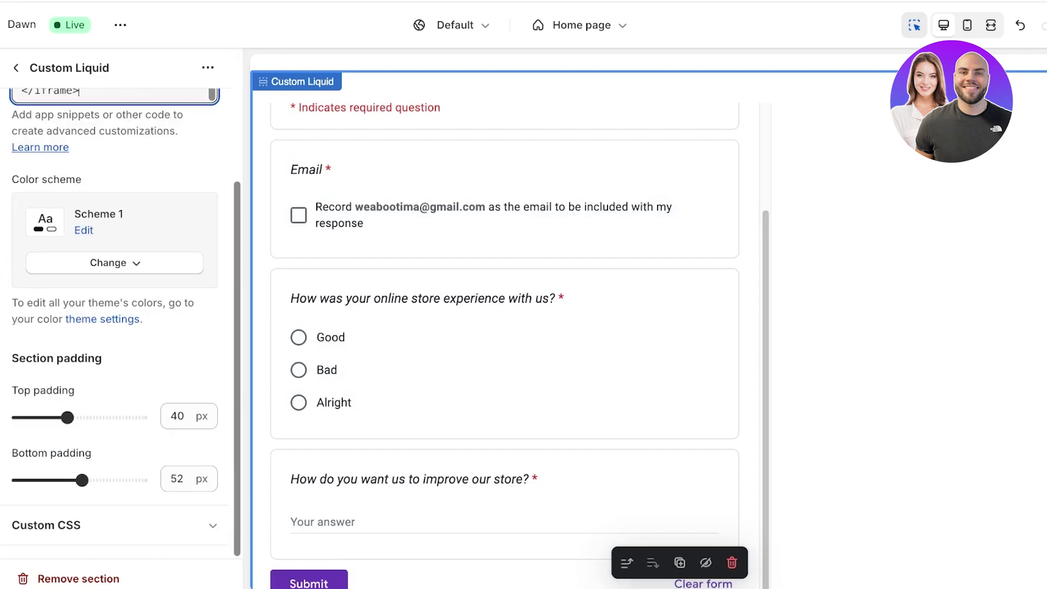
# Move the Custom Liquid section containing the form to the top of the template, above the Image banner.
pyautogui.click(15, 68)
pyautogui.scroll(1, 114, 338)
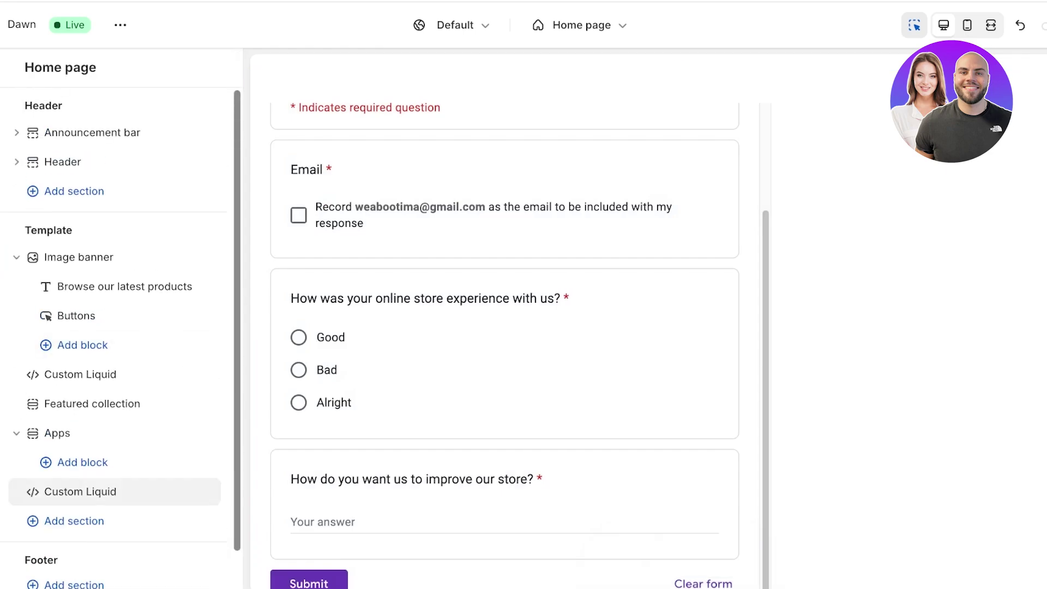
pyautogui.scroll(8, 505, 322)
pyautogui.scroll(-12, 505, 321)
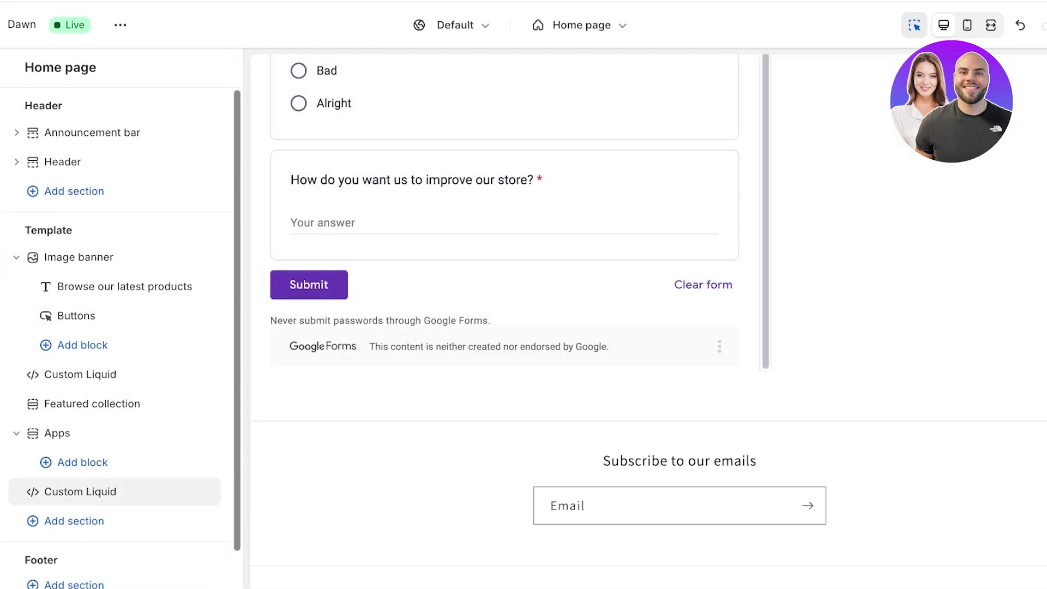
pyautogui.moveTo(33, 493); pyautogui.dragTo(53, 284)
pyautogui.scroll(1, 504, 322)
pyautogui.scroll(-8, 505, 322)
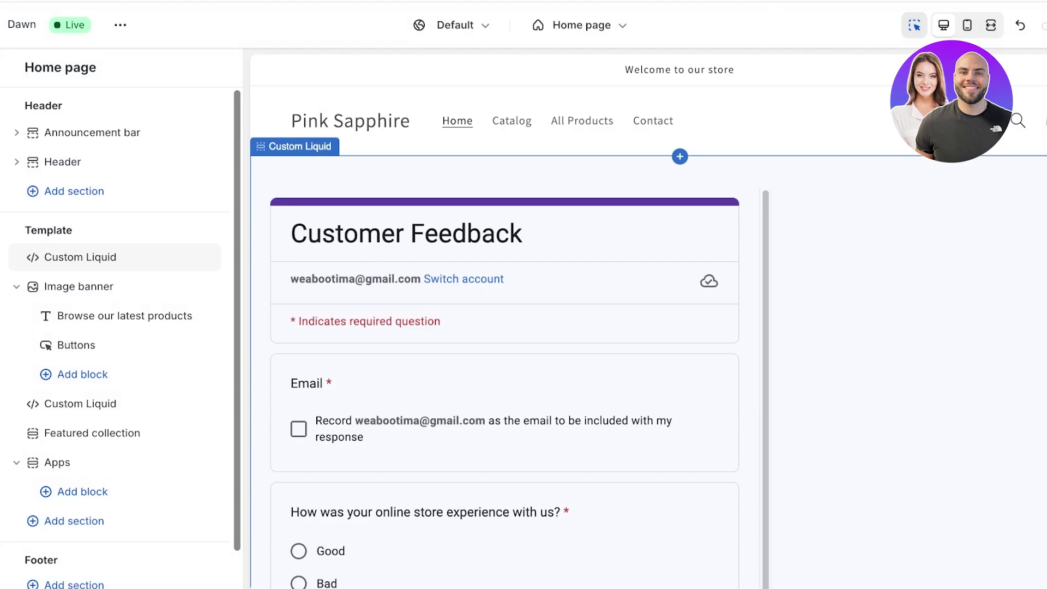
pyautogui.scroll(-3, 505, 322)
# Delete the form's Custom Liquid section from the home page template and exit the theme editor.
pyautogui.moveTo(208, 257)
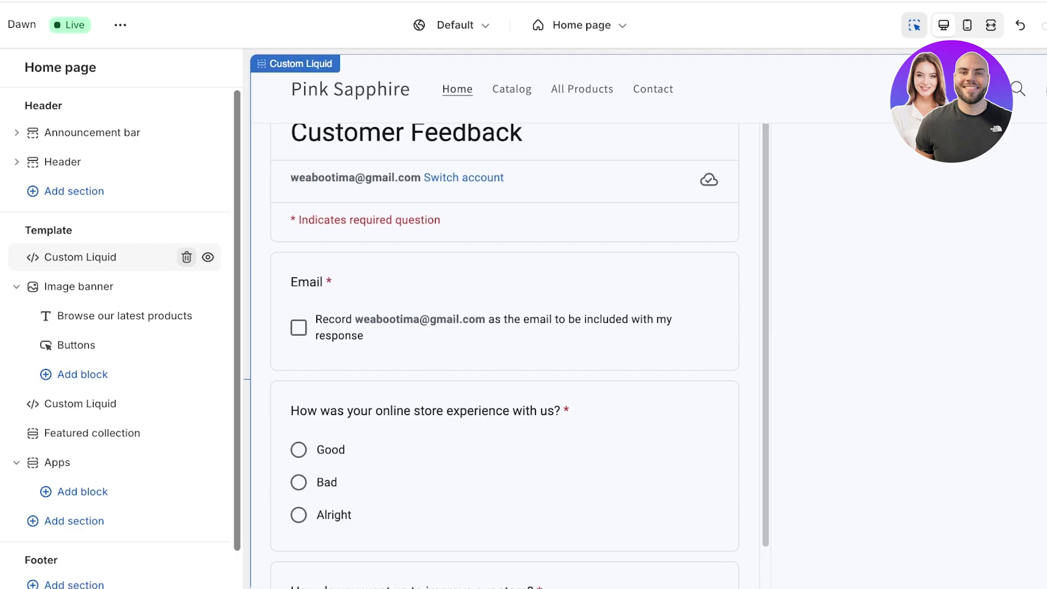
pyautogui.click(187, 257)
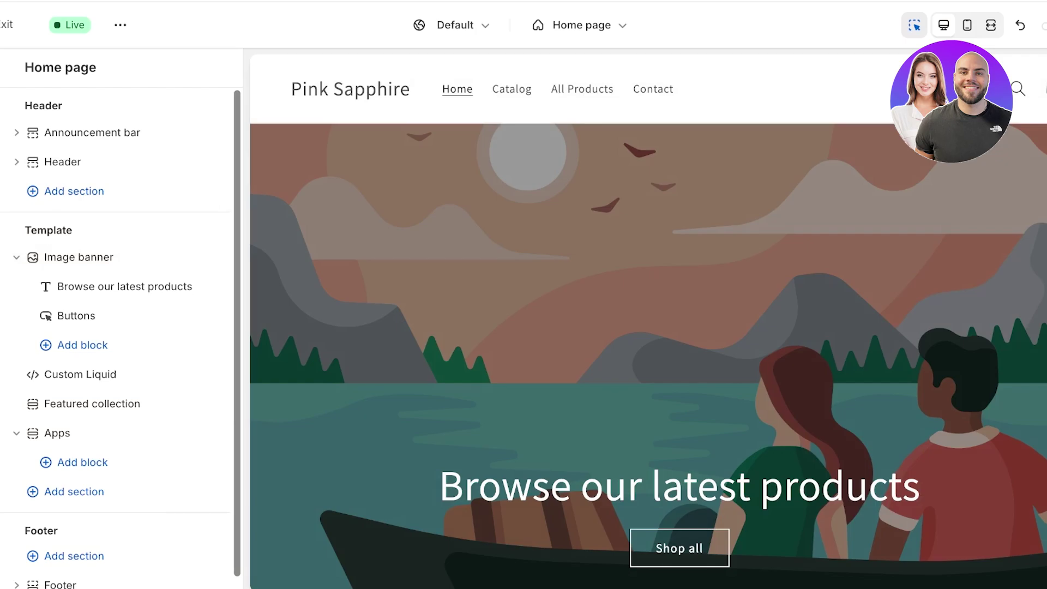
pyautogui.click(7, 25)
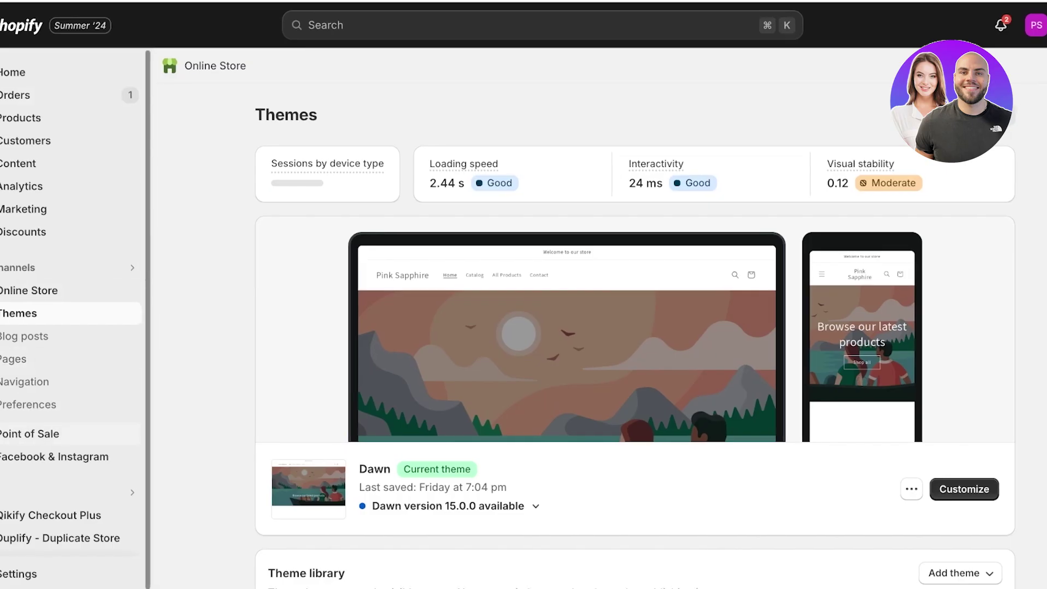
# Create and save a new online store page titled "Feedback".
pyautogui.click(13, 359)
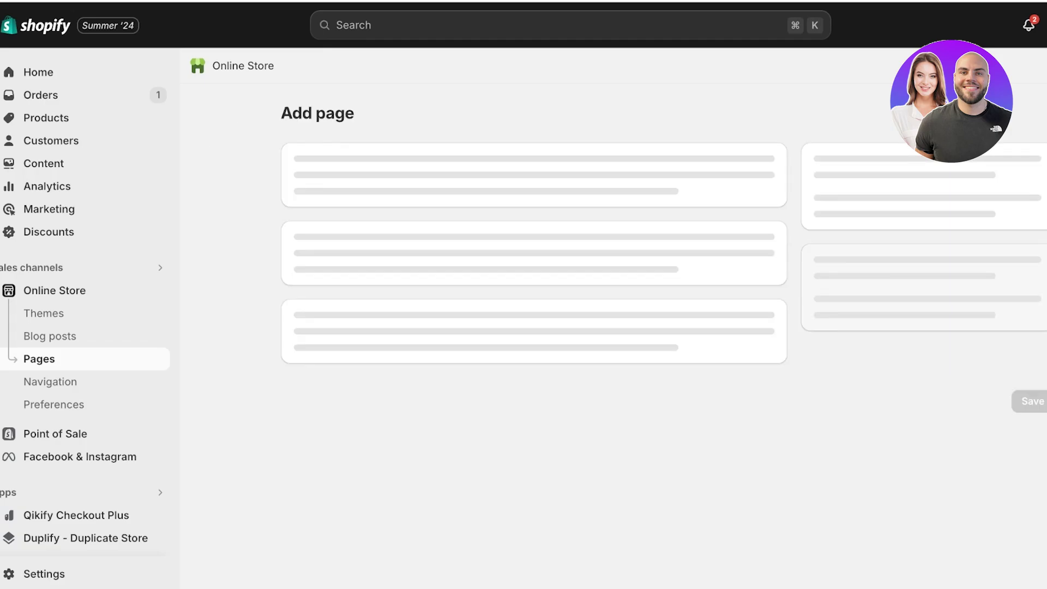
pyautogui.write('Fee')
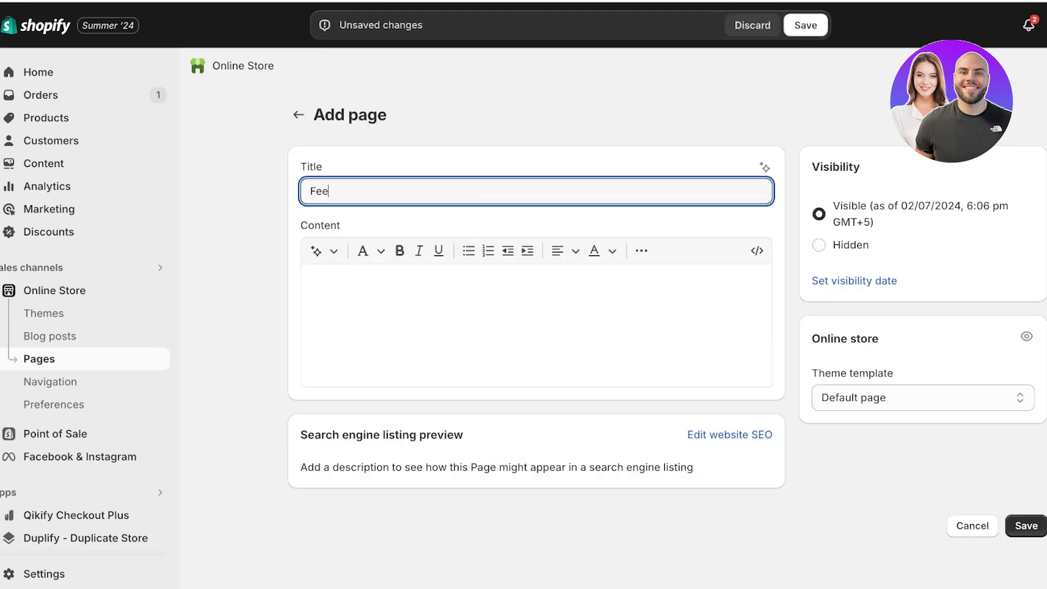
pyautogui.write('dback')
pyautogui.press('Return')
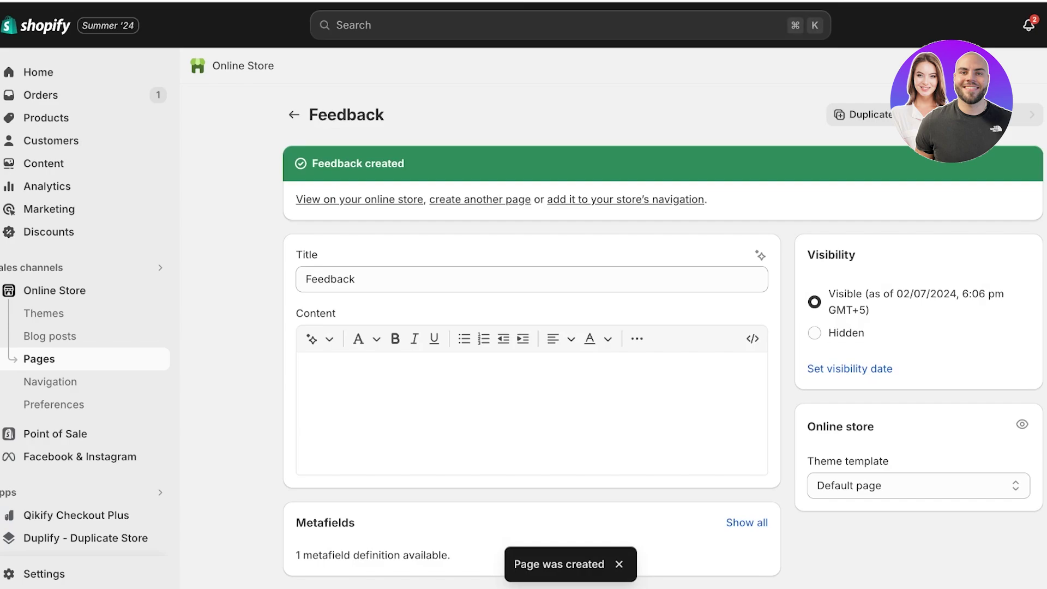
# Paste the Google Form's iframe embed code into the Feedback page's content as HTML, save the page, and return to the pages list.
pyautogui.click(637, 338)
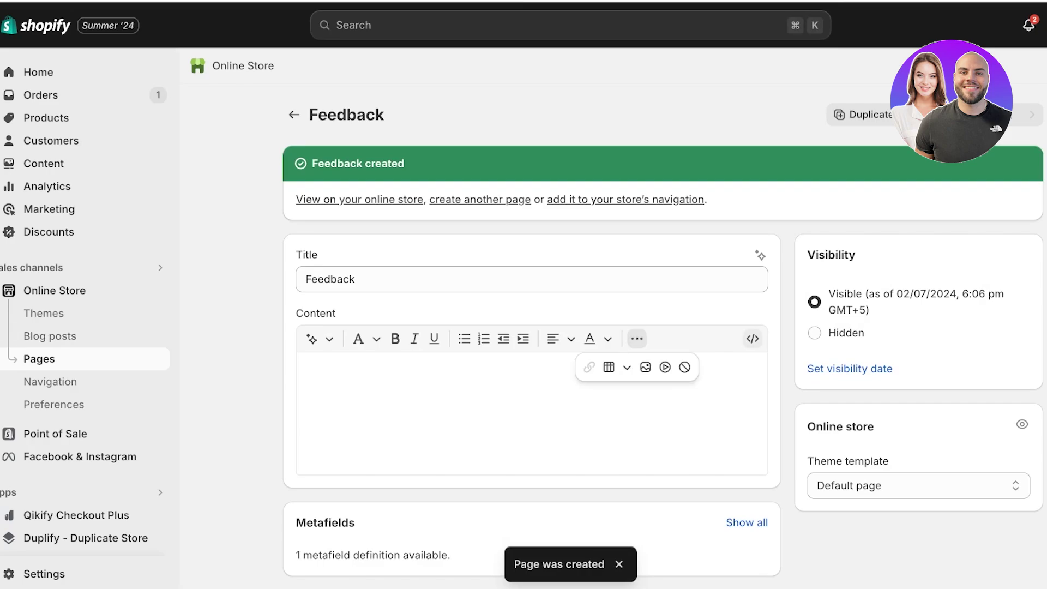
pyautogui.click(753, 339)
pyautogui.click(753, 339)
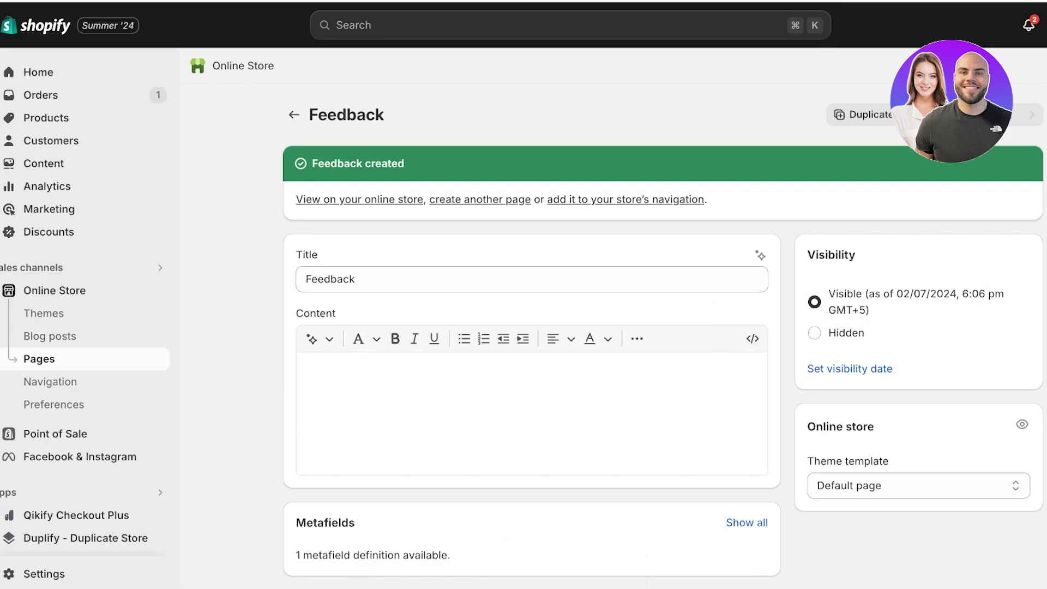
pyautogui.click(637, 338)
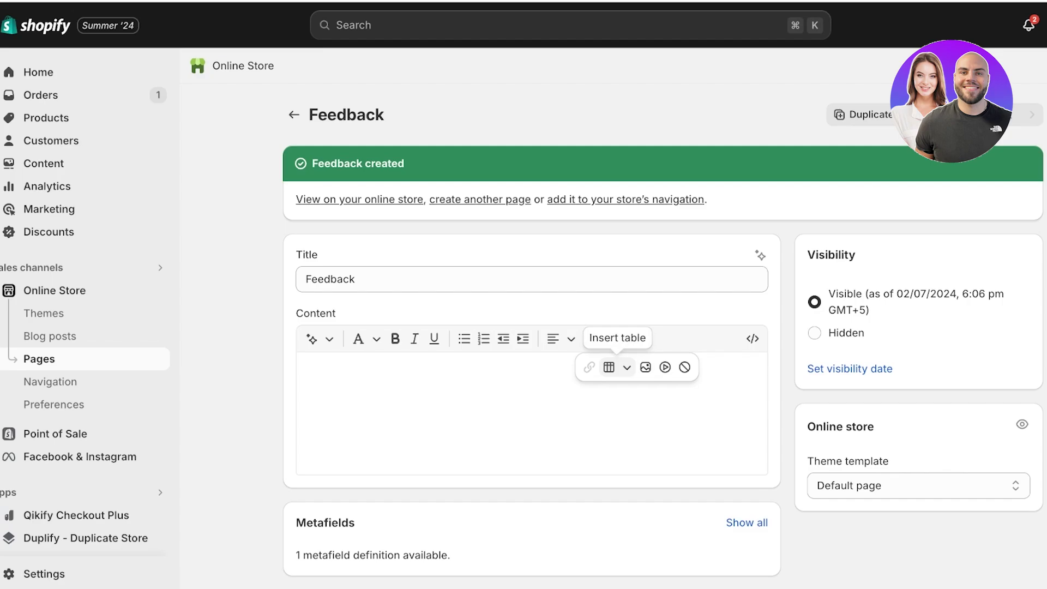
pyautogui.click(753, 339)
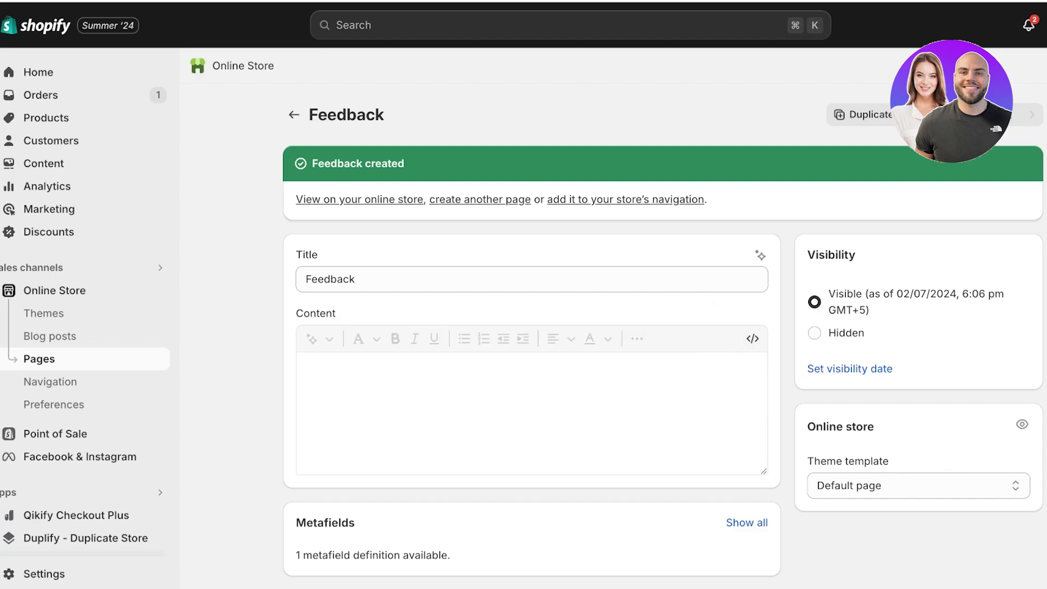
pyautogui.write('<iframe src="https://docs.google.com/forms/d/e/1FAIpQLSebvC62sW7GiiIDaCT6MyQRtVL9nDBKK1JIfox79D2hFUTKKg/viewform?embedded=true" width="640" height="697" frameborder="0" marginheight="0" marginwidth="0">Loading…</iframe>')
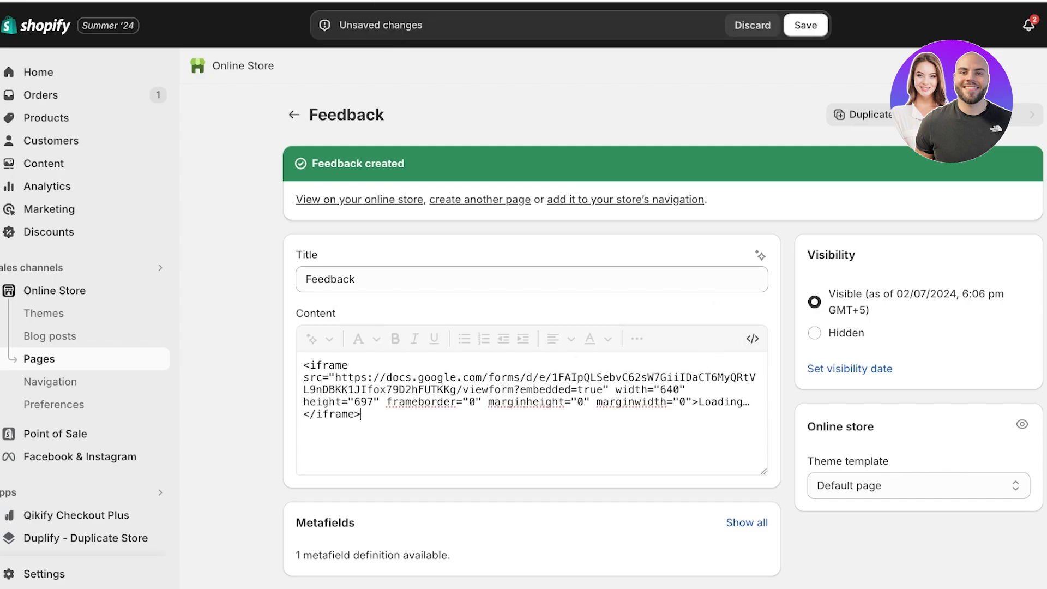
pyautogui.click(806, 25)
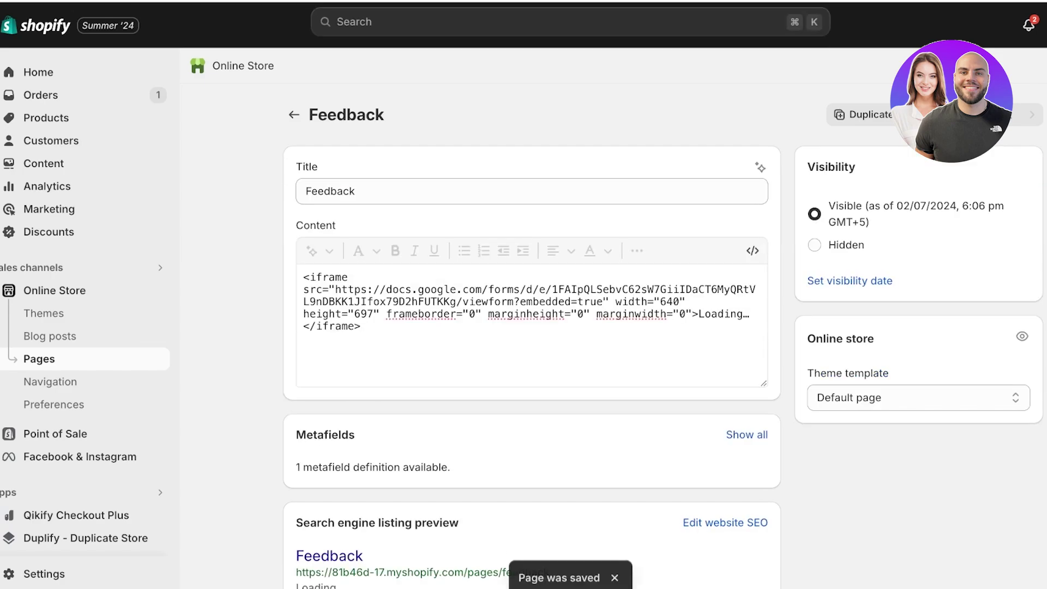
pyautogui.scroll(-1, 663, 338)
pyautogui.scroll(-1, 663, 339)
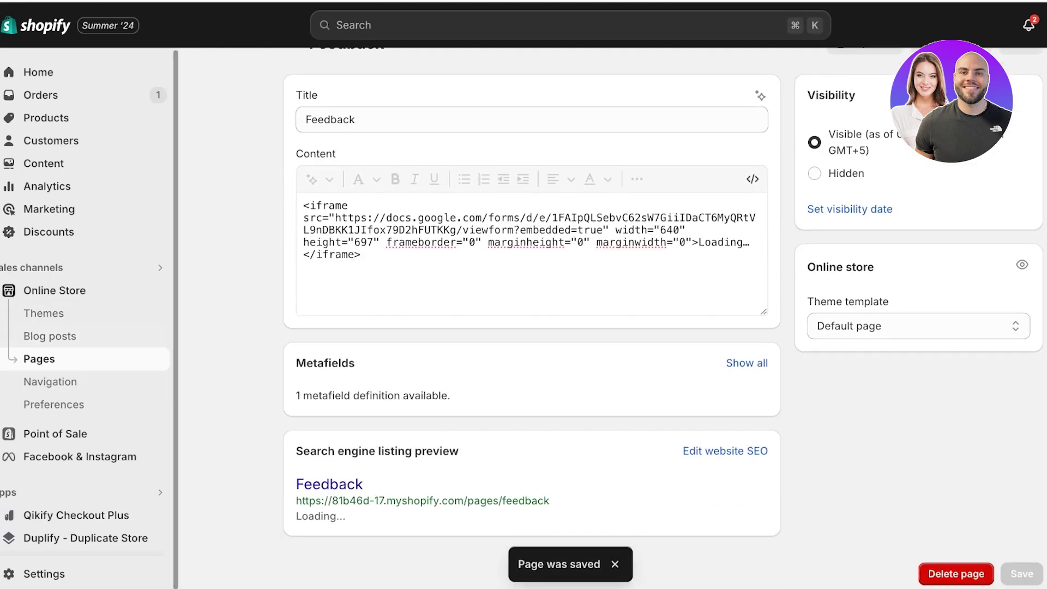
pyautogui.scroll(2, 532, 316)
pyautogui.click(294, 114)
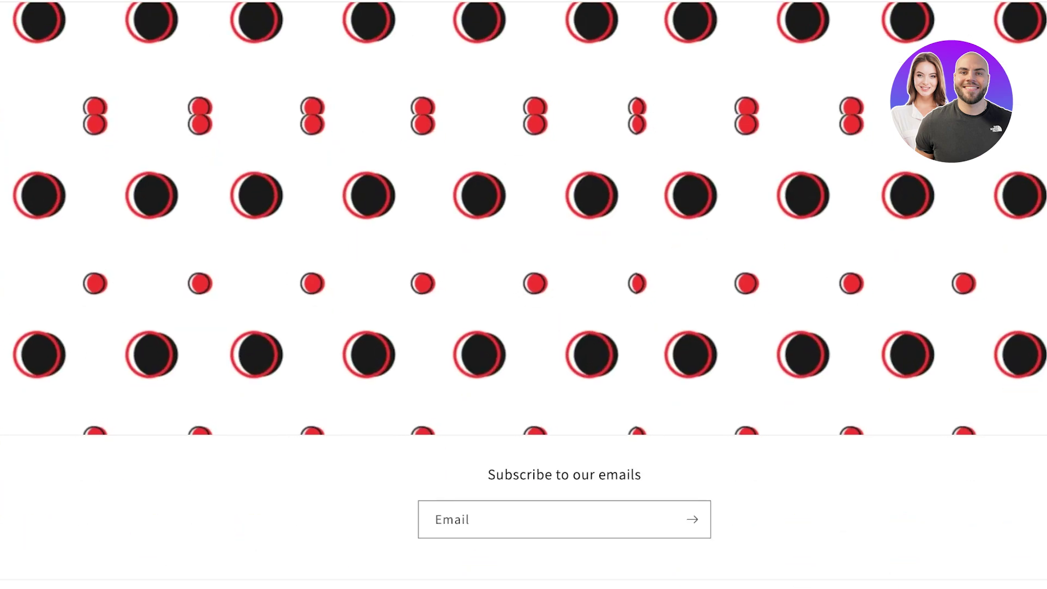
# Examine the embedded Google Form, from its email field to its submit option, in the Dawn theme's storefront preview.
pyautogui.scroll(7, 523, 338)
pyautogui.scroll(-10, 523, 339)
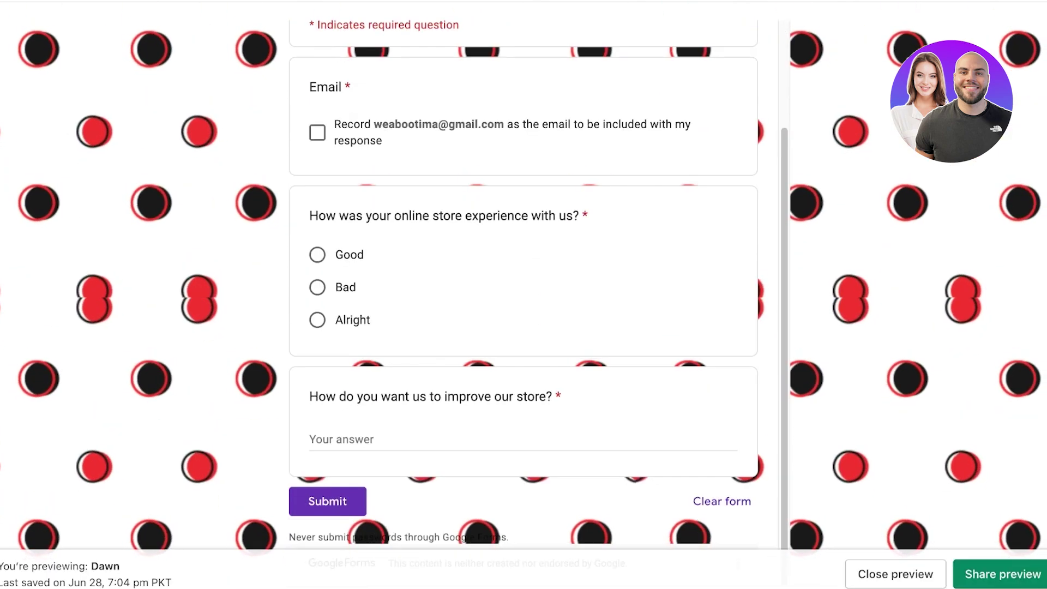
pyautogui.scroll(3, 524, 219)
pyautogui.scroll(7, 524, 218)
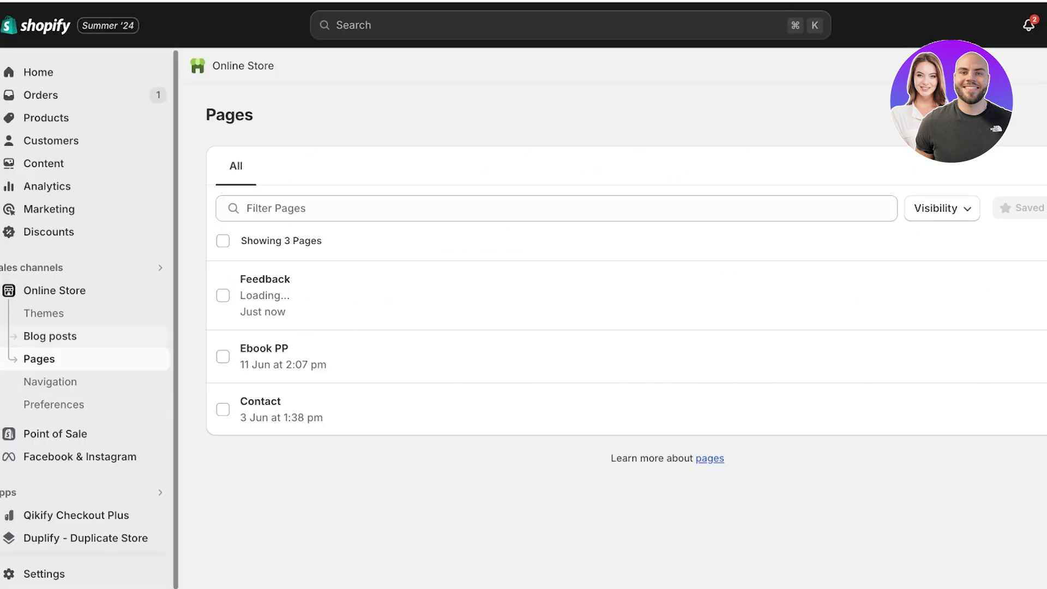
# Start a new item named "Feebback Form" in the online store's main menu.
pyautogui.click(53, 268)
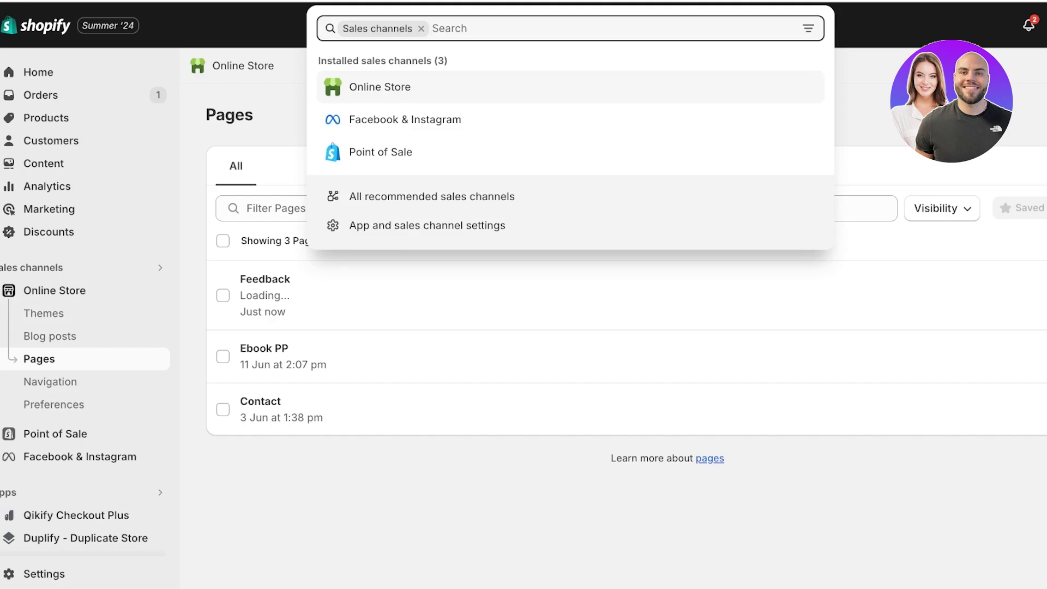
pyautogui.click(50, 381)
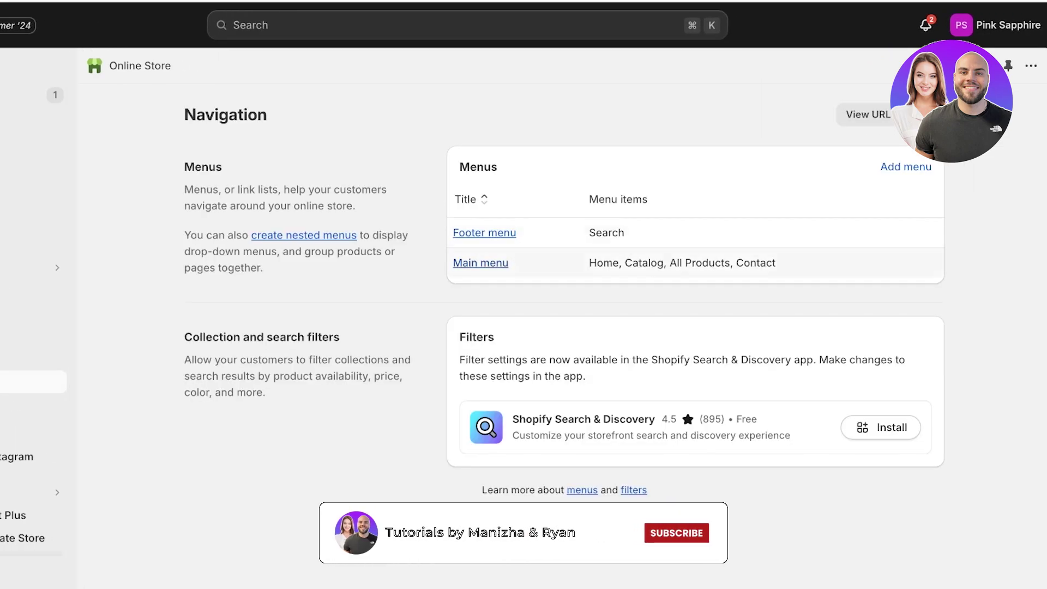
pyautogui.click(481, 263)
pyautogui.click(264, 510)
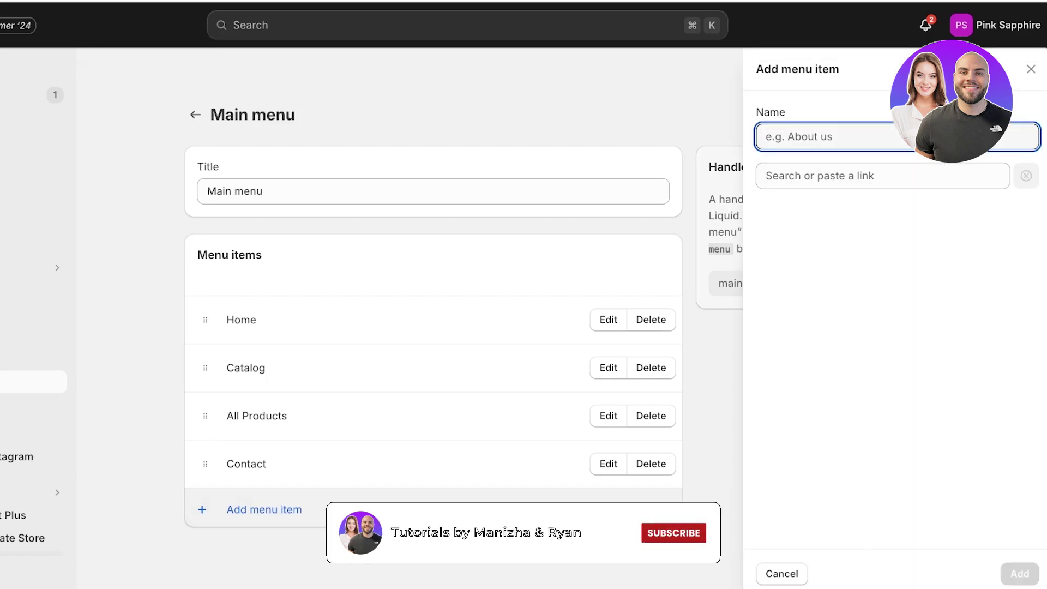
pyautogui.write('Feebback F')
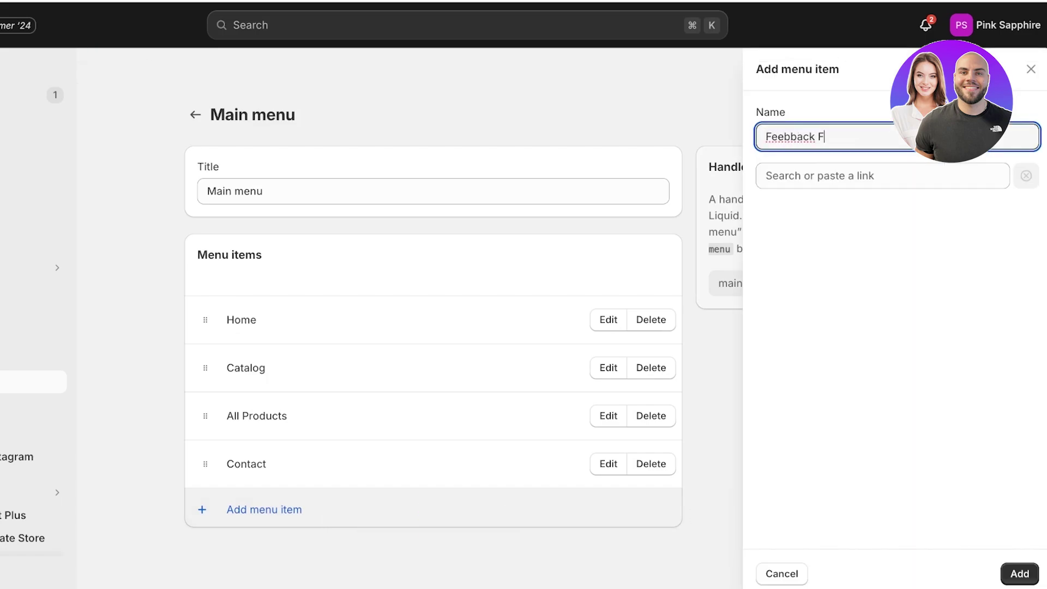
pyautogui.write('orm')
# Link the new menu item to the Feedback page, add it, and save the main menu.
pyautogui.click(883, 176)
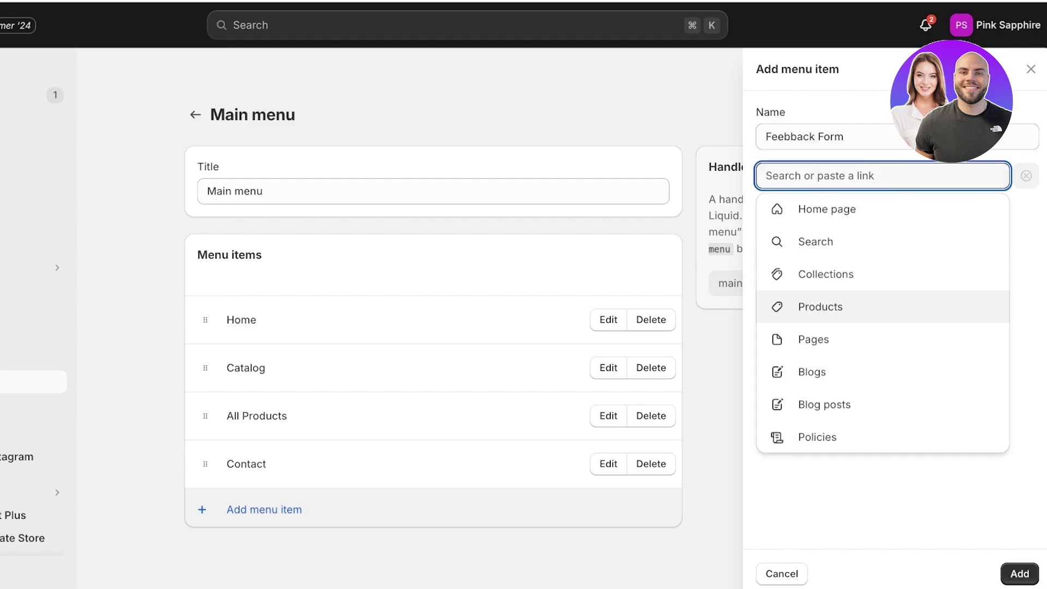
pyautogui.click(814, 339)
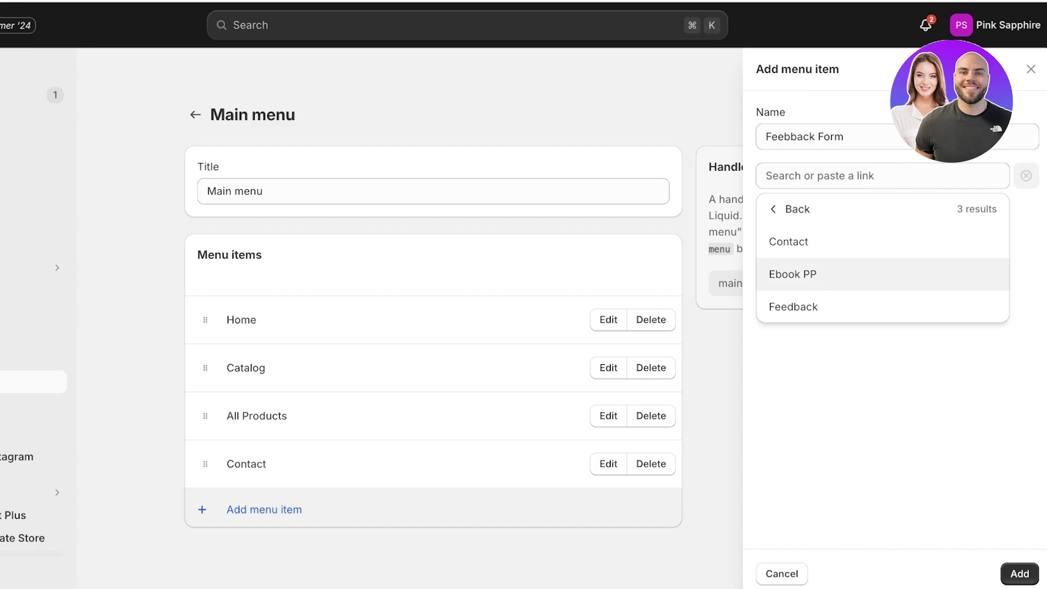
pyautogui.click(793, 308)
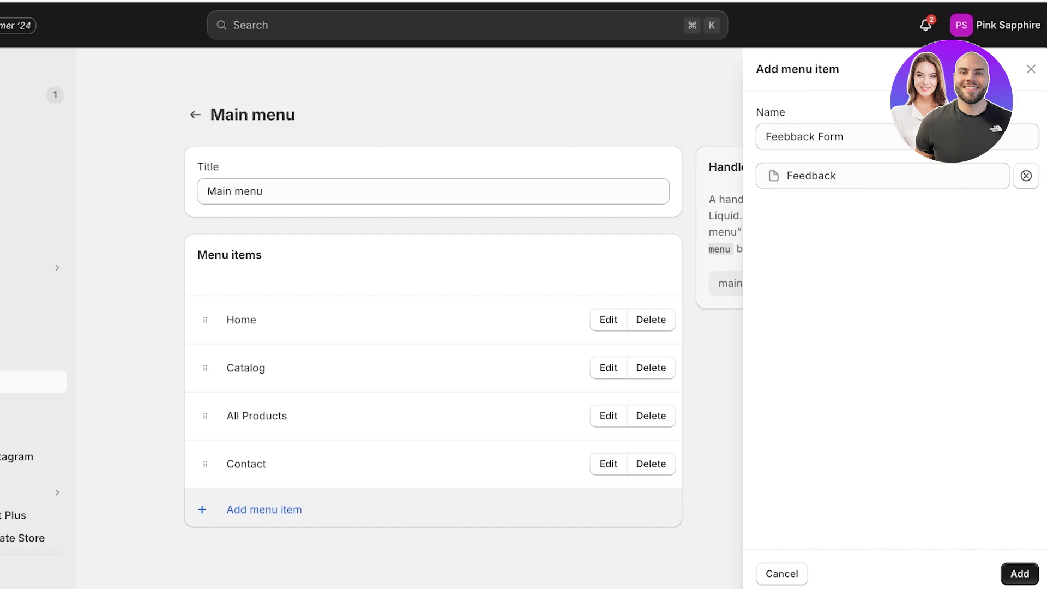
pyautogui.click(1020, 574)
pyautogui.hotkey('ctrl', 's')
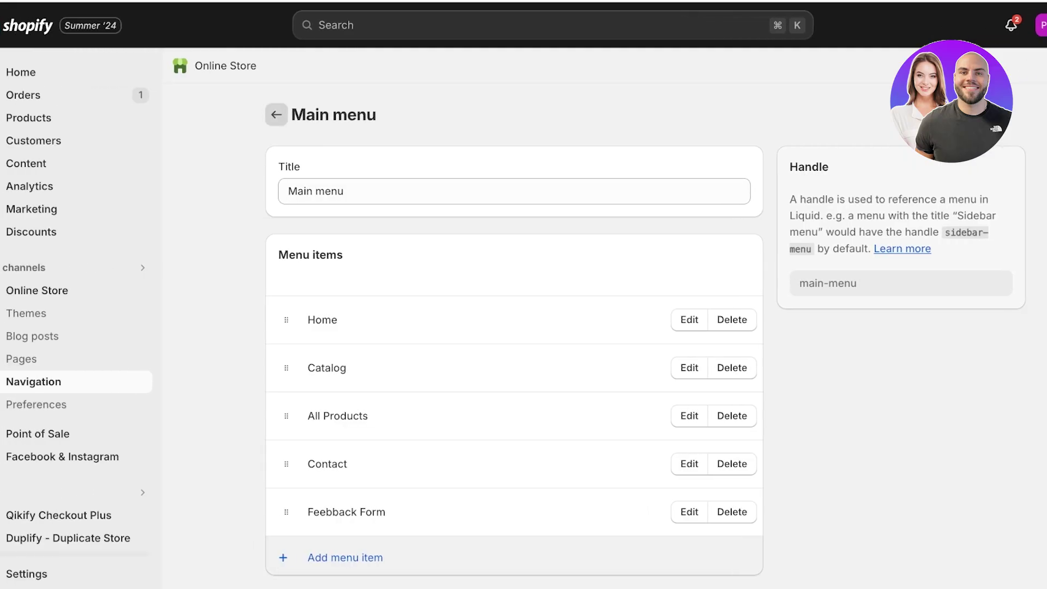
pyautogui.click(277, 115)
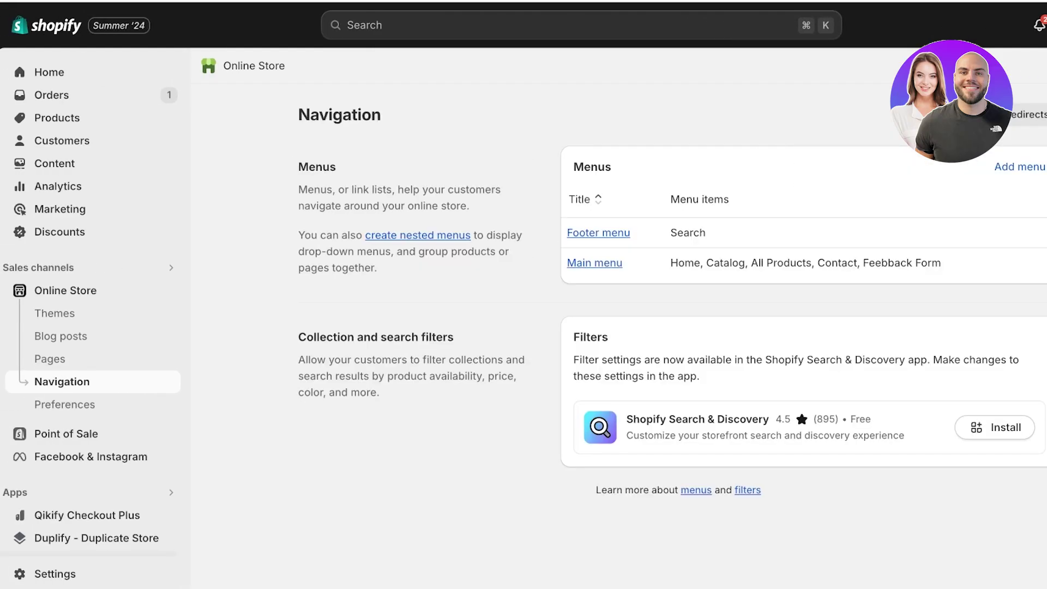
# Go from the store's apps and sales channels settings to the Shopify App Store and search for "custom forms".
pyautogui.click(169, 291)
pyautogui.click(55, 574)
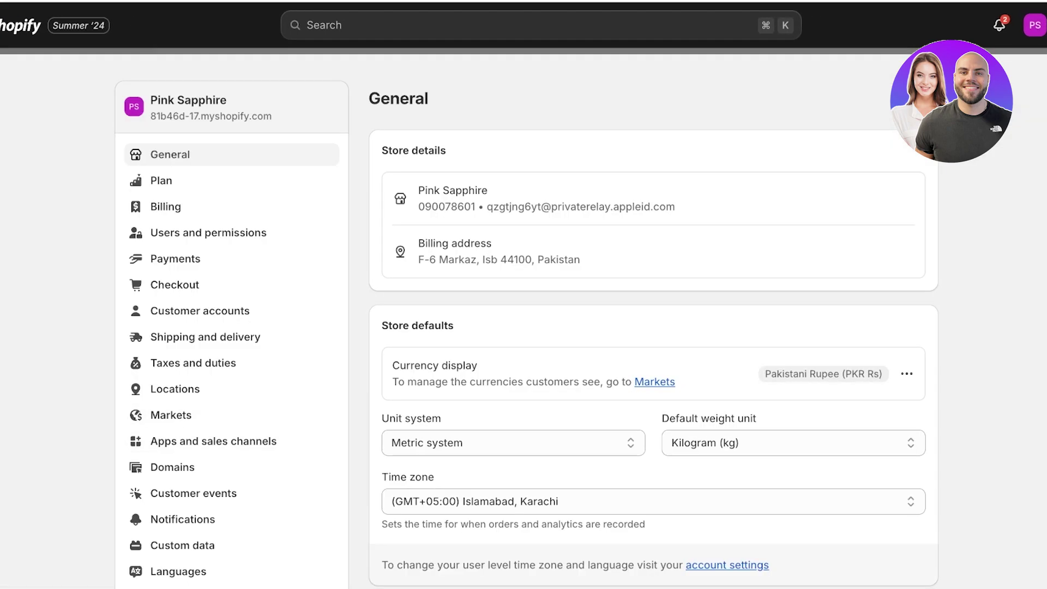
pyautogui.scroll(-7, 232, 404)
pyautogui.scroll(3, 232, 380)
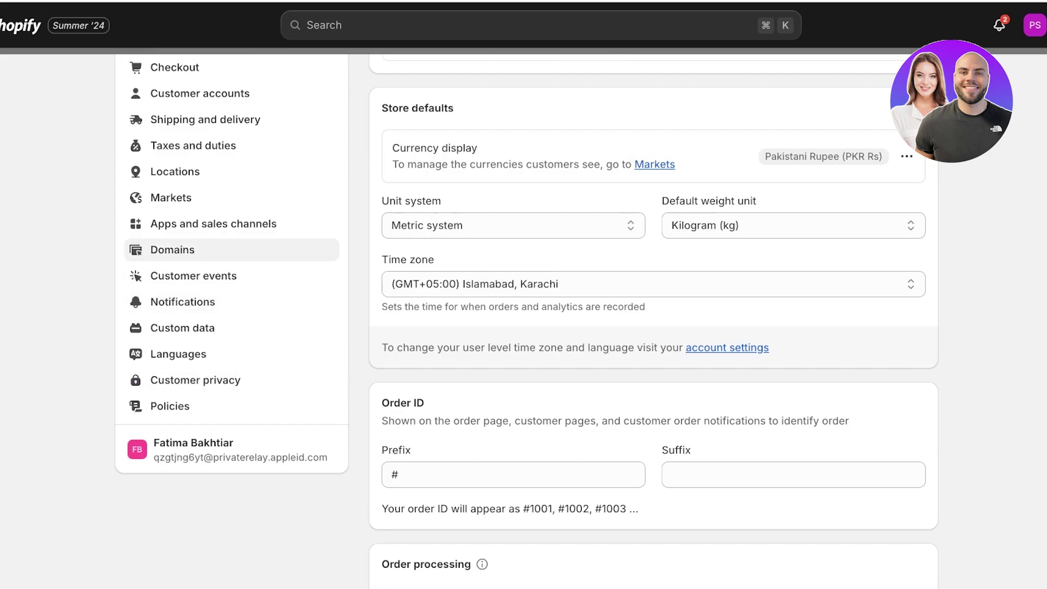
pyautogui.click(214, 223)
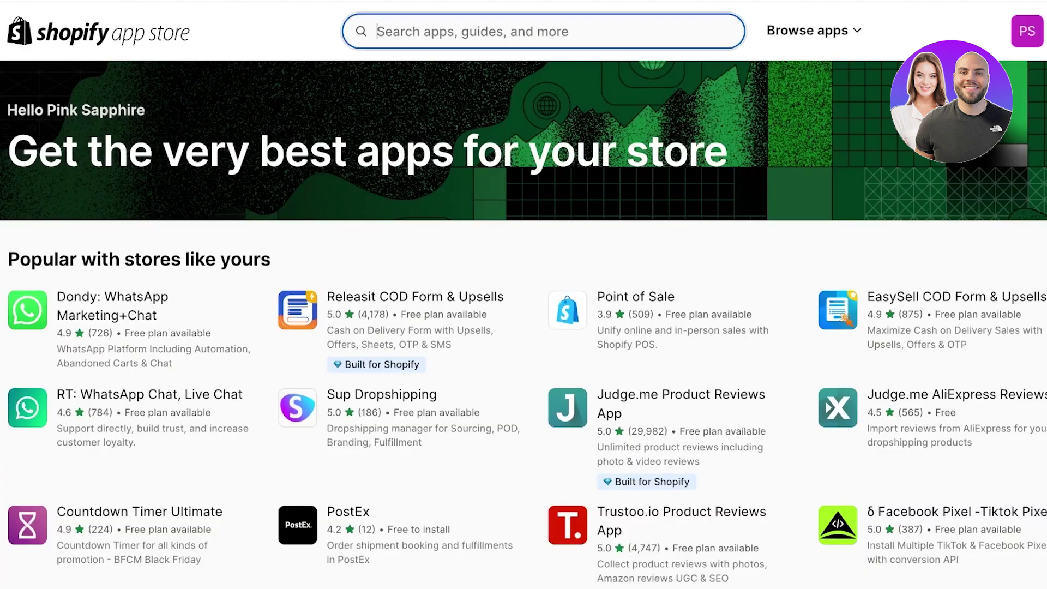
pyautogui.write('custom forms')
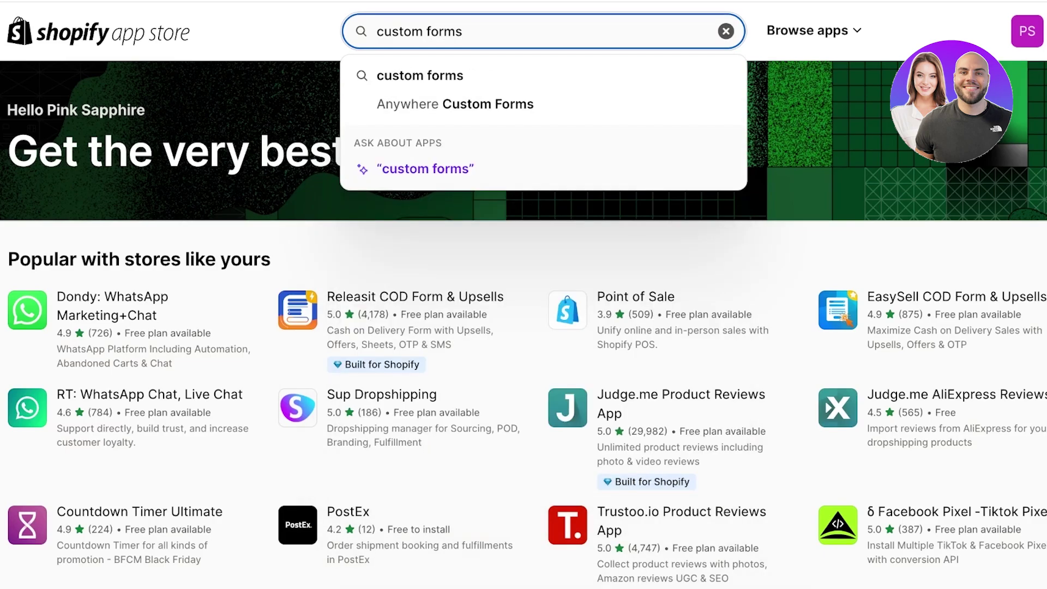
pyautogui.press('Return')
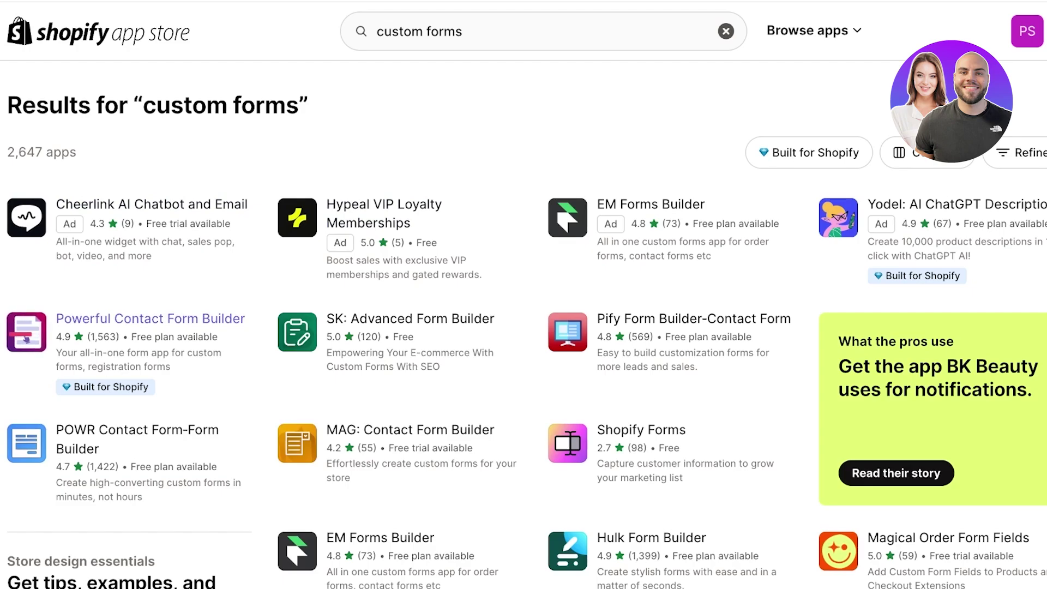
# Review the Powerful Contact Form Builder listing and its pricing plans, and return to the "custom forms" results.
pyautogui.click(151, 318)
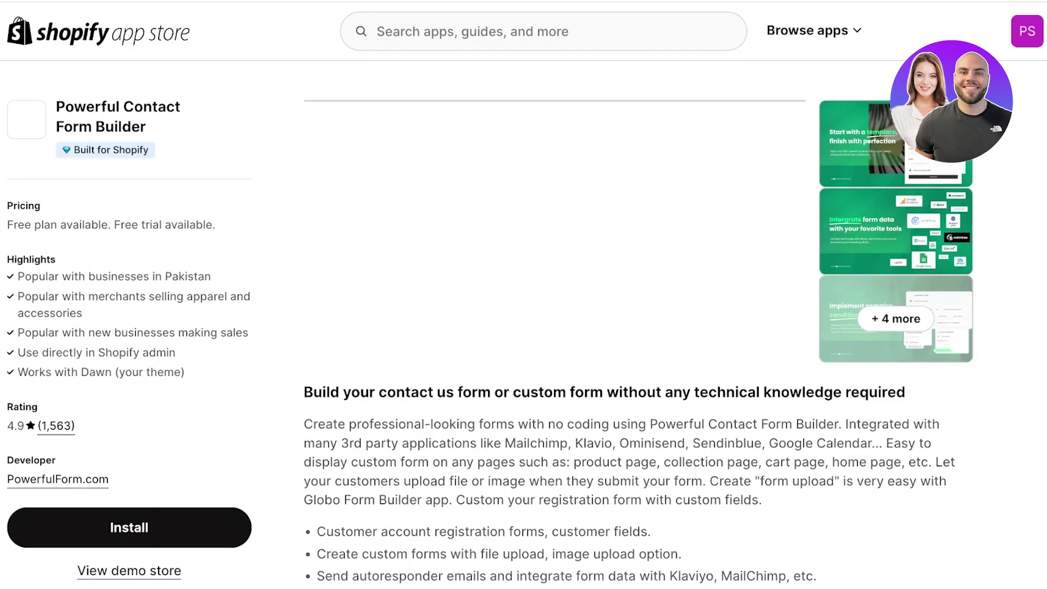
pyautogui.scroll(-15, 523, 327)
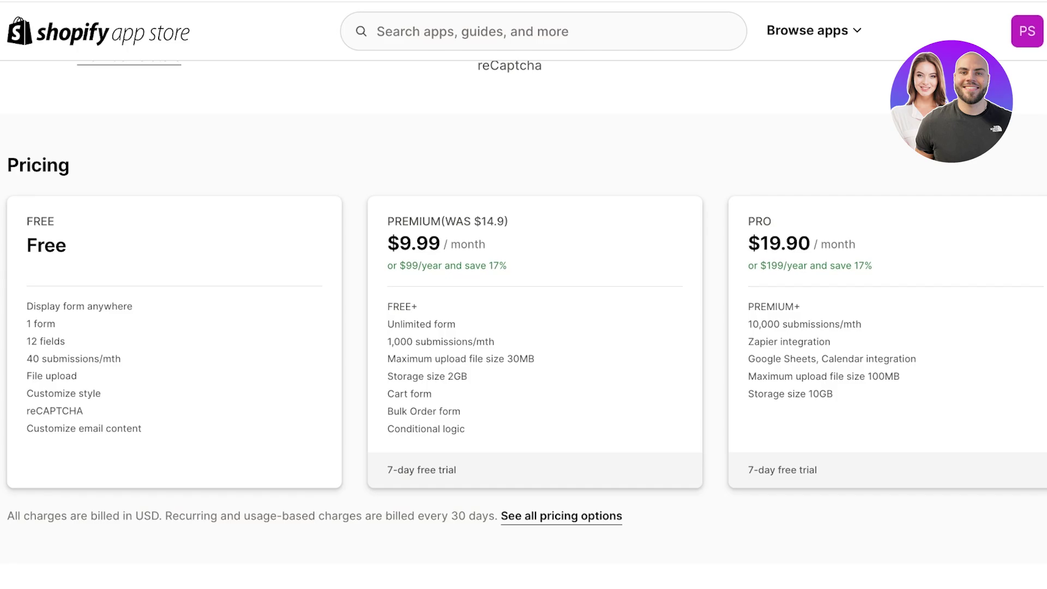
pyautogui.write('custom forms')
pyautogui.press('Return')
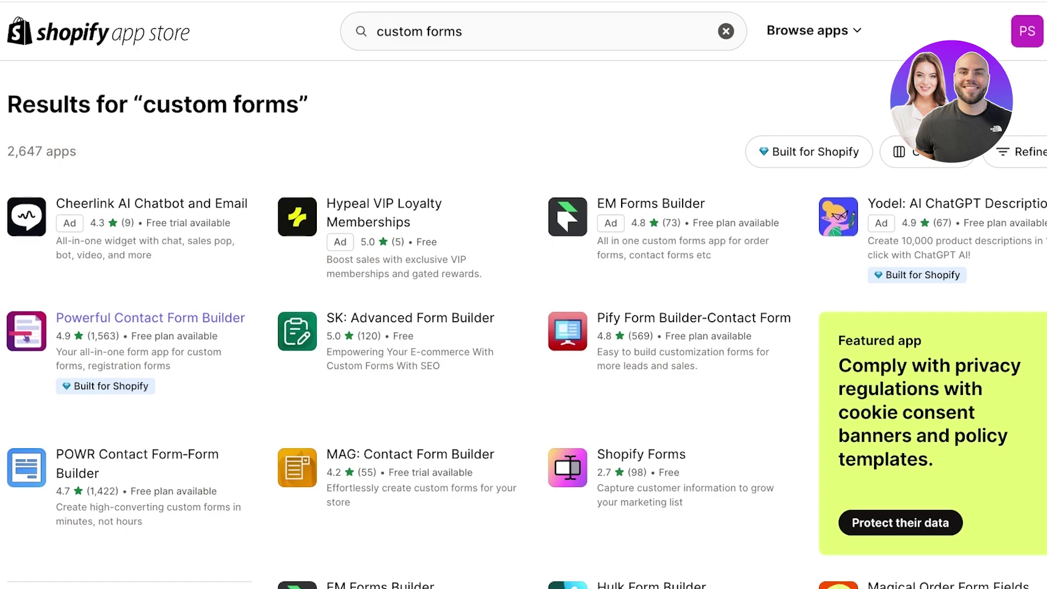
# Browse the form builder apps in the search results and review the pricing plans of another form app.
pyautogui.scroll(-3, 523, 327)
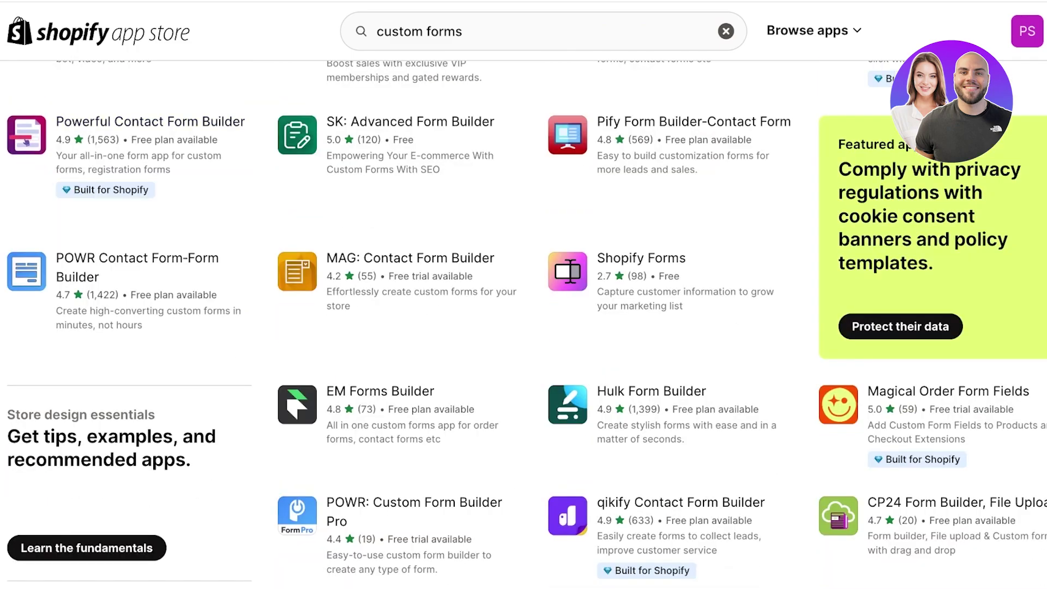
pyautogui.scroll(1, 524, 328)
pyautogui.scroll(-7, 523, 327)
pyautogui.scroll(3, 524, 327)
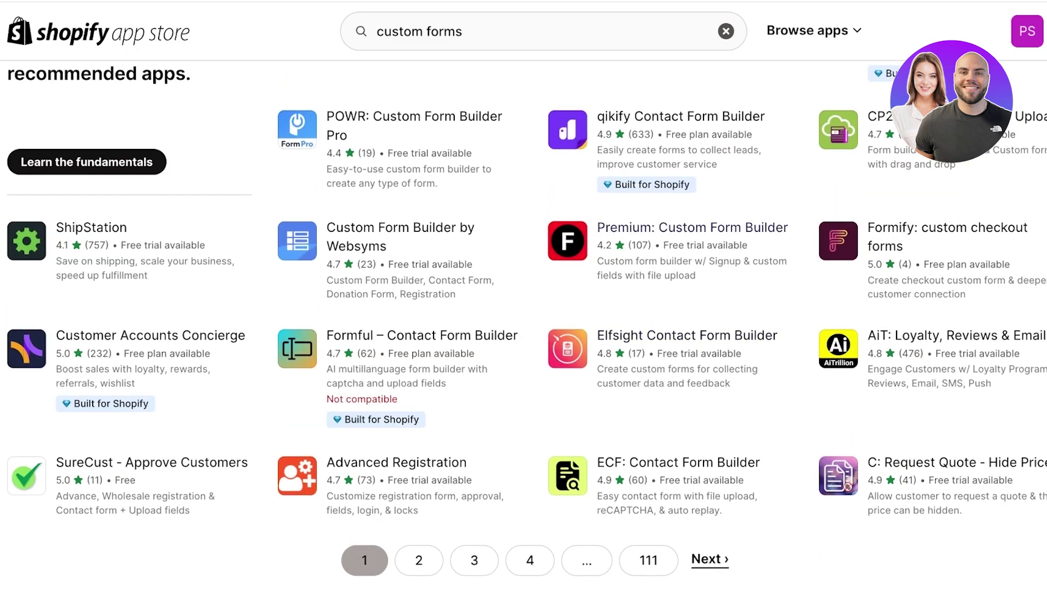
pyautogui.scroll(-8, 524, 327)
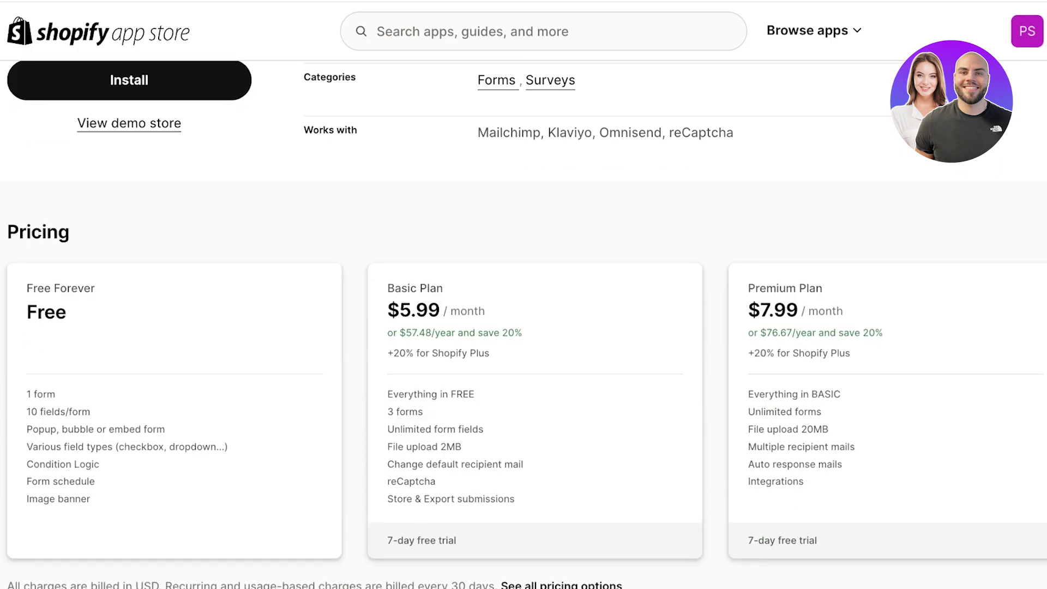
pyautogui.scroll(-2, 524, 327)
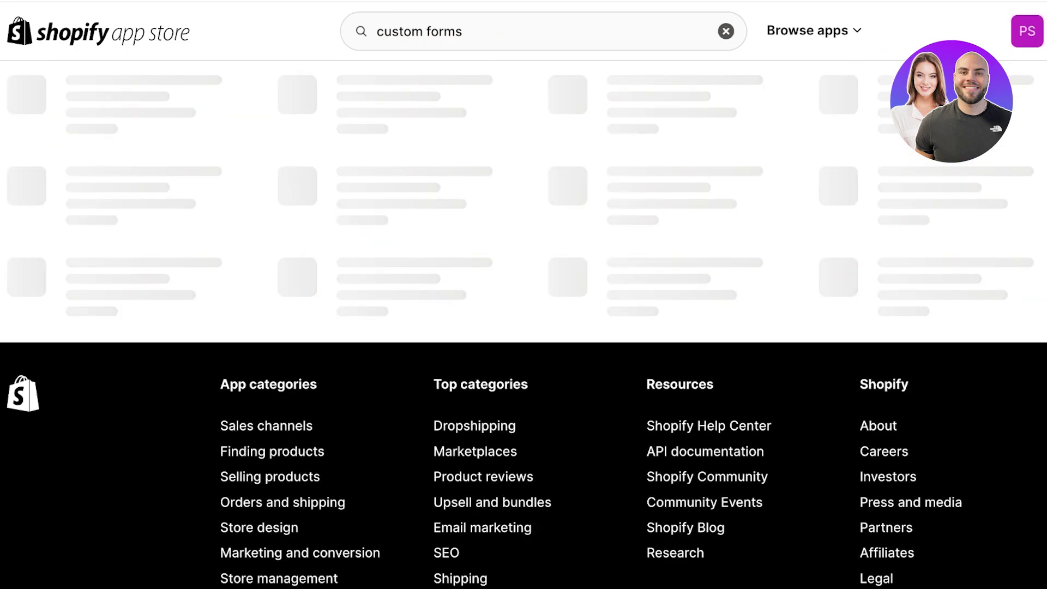
pyautogui.scroll(-2, 640, 284)
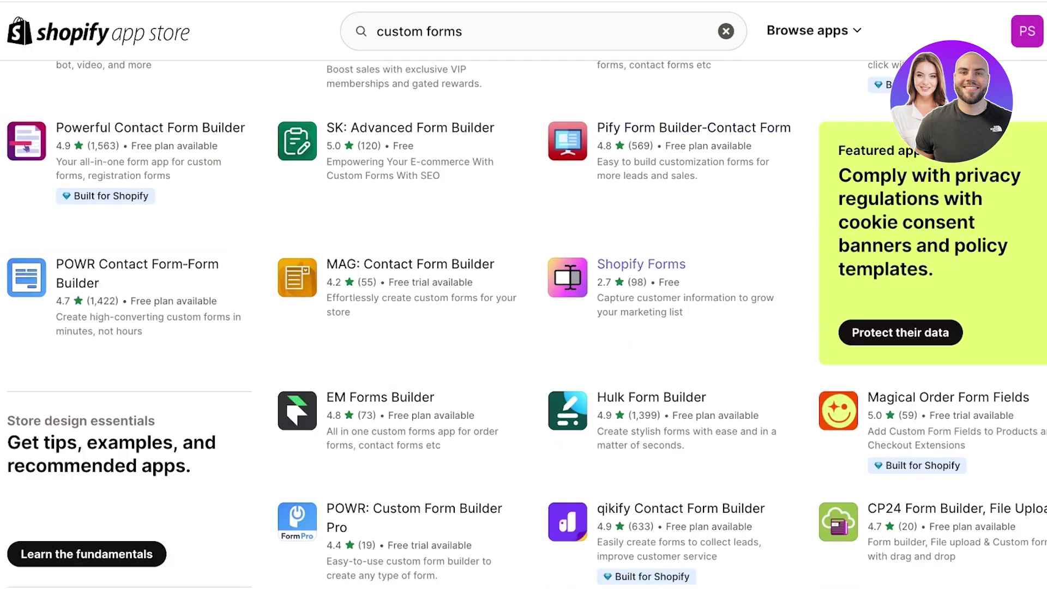
# Open the Shopify Forms app from the search results and create an inline form named "Customer Design Competition".
pyautogui.click(641, 264)
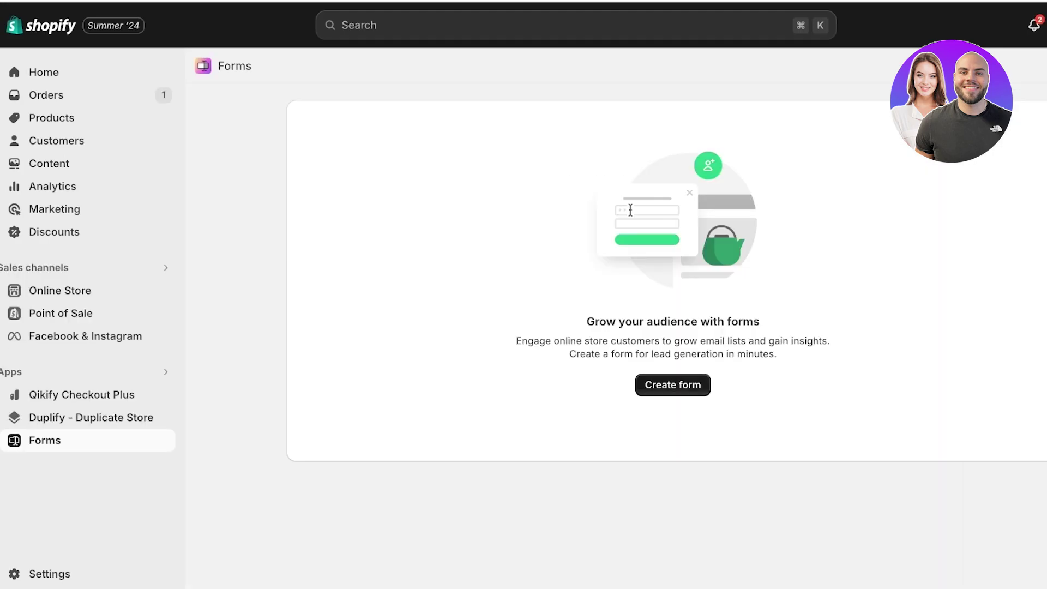
pyautogui.click(673, 385)
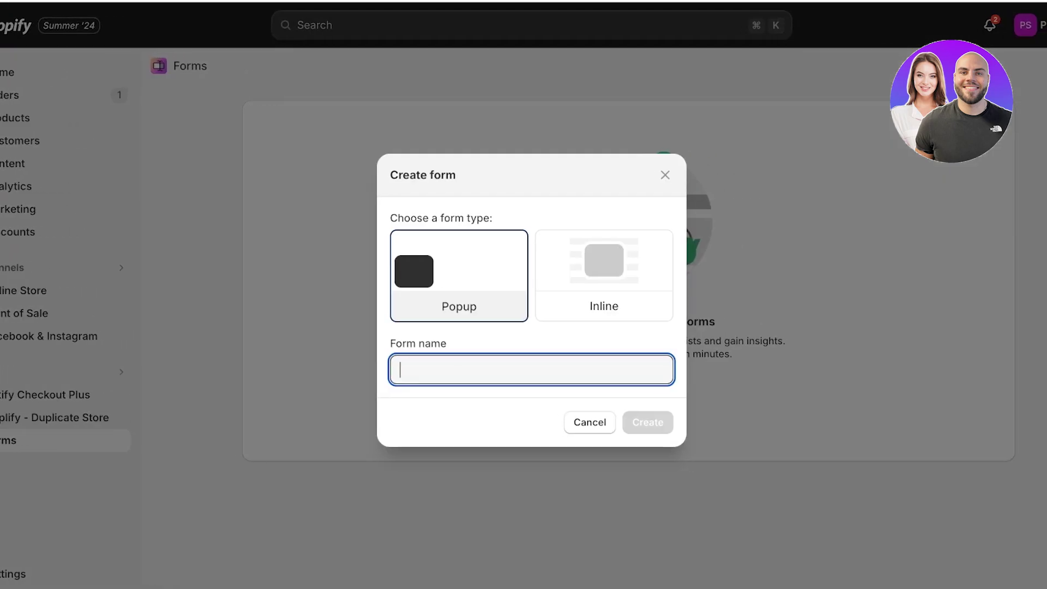
pyautogui.click(551, 276)
pyautogui.click(406, 276)
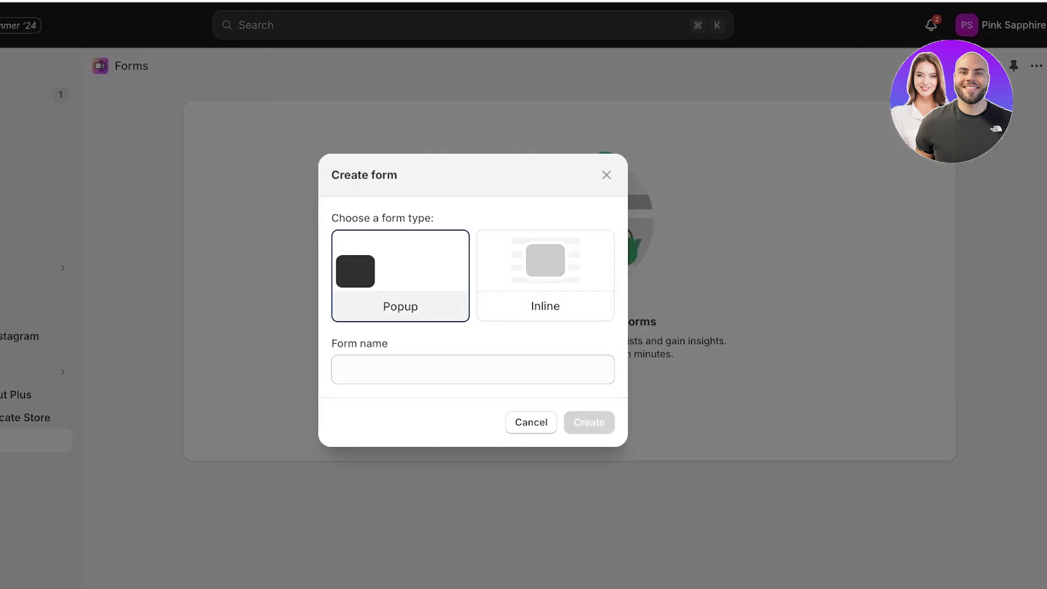
pyautogui.click(551, 275)
pyautogui.click(473, 369)
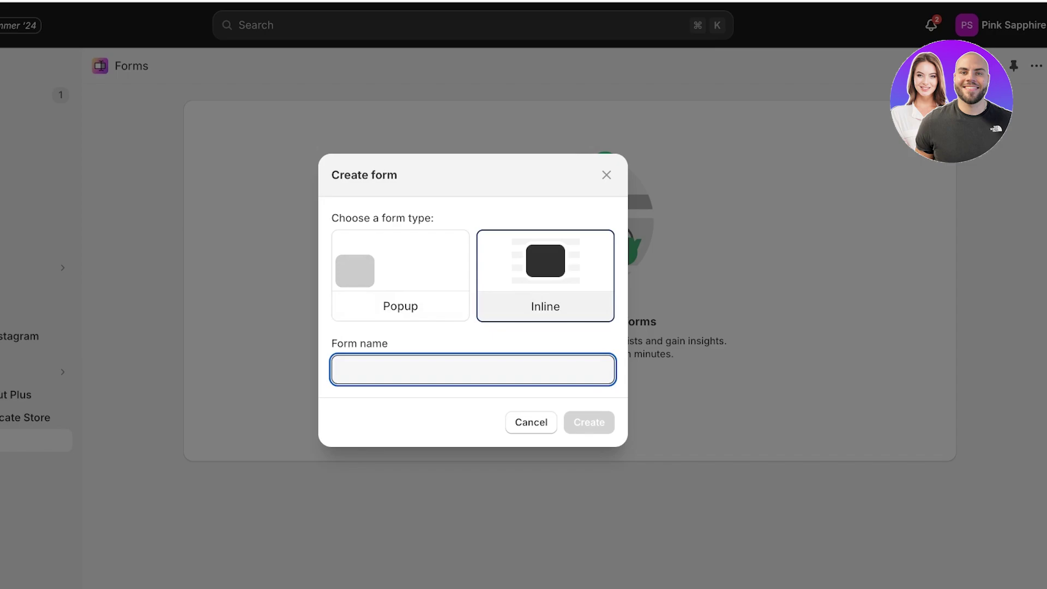
pyautogui.write('Customer Design Competition')
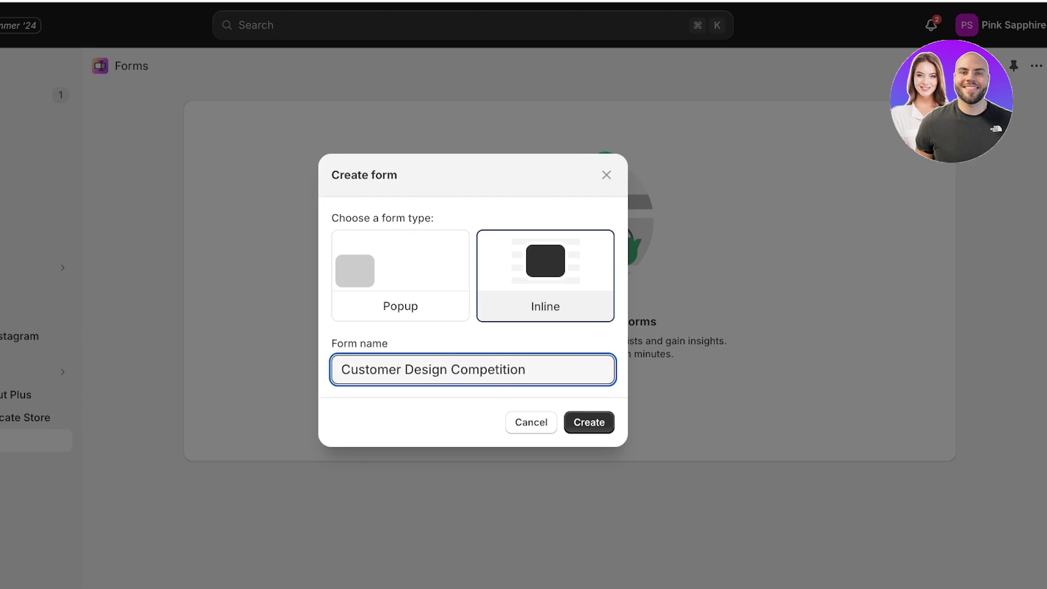
pyautogui.click(590, 422)
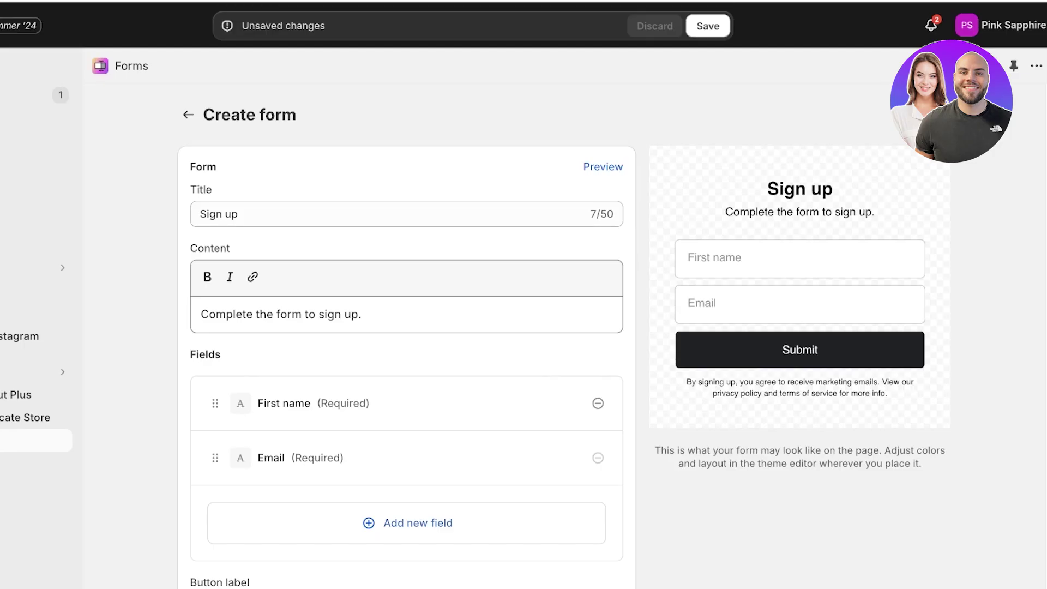
# Replace the form's title with "Customer Design Competion".
pyautogui.click(239, 214)
pyautogui.press('super+a')
pyautogui.press('BackSpace')
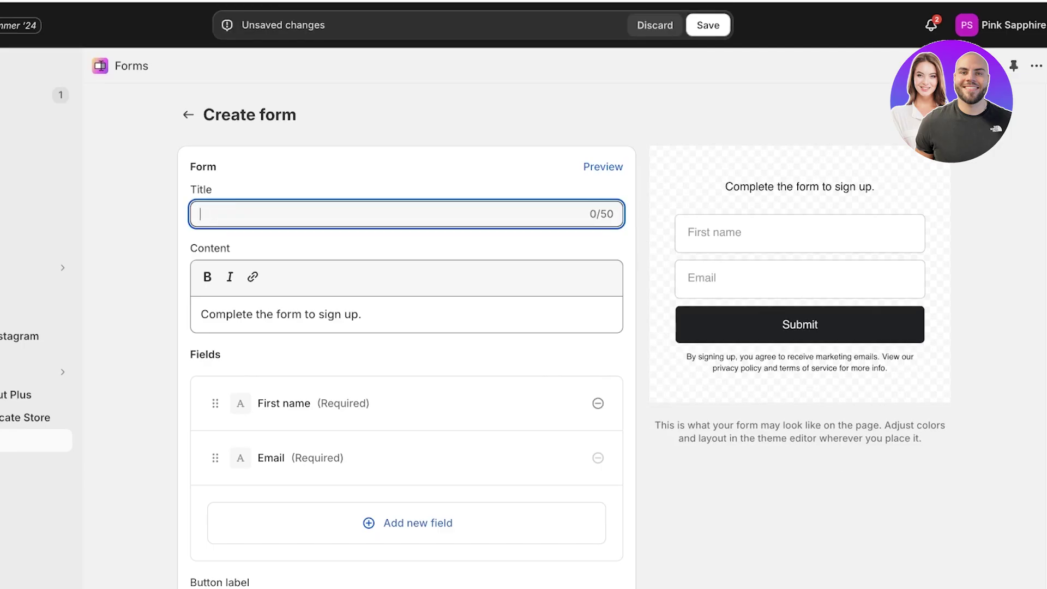
pyautogui.write('C')
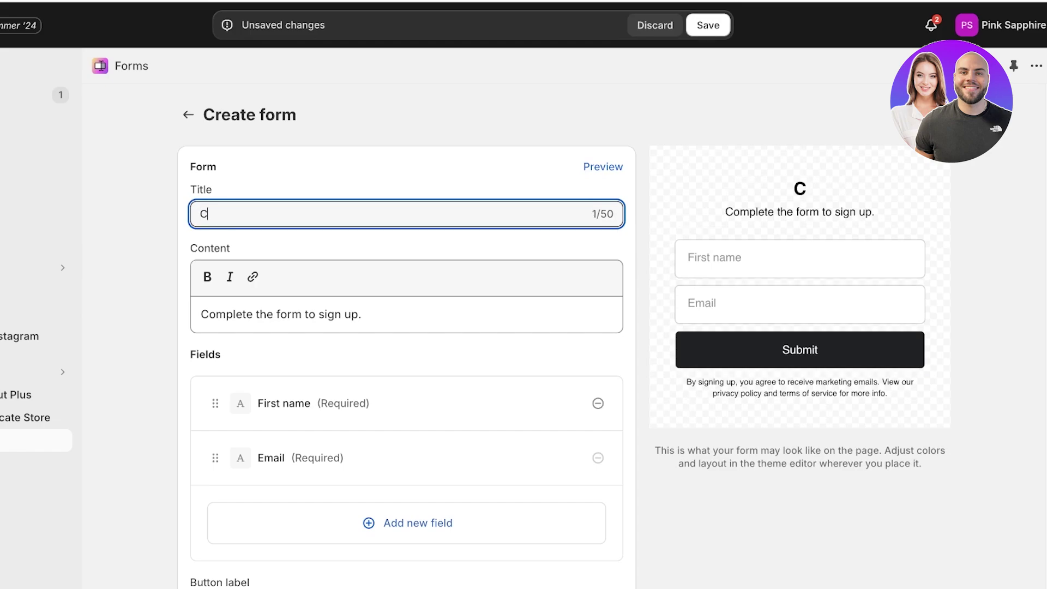
pyautogui.write('ustomer De')
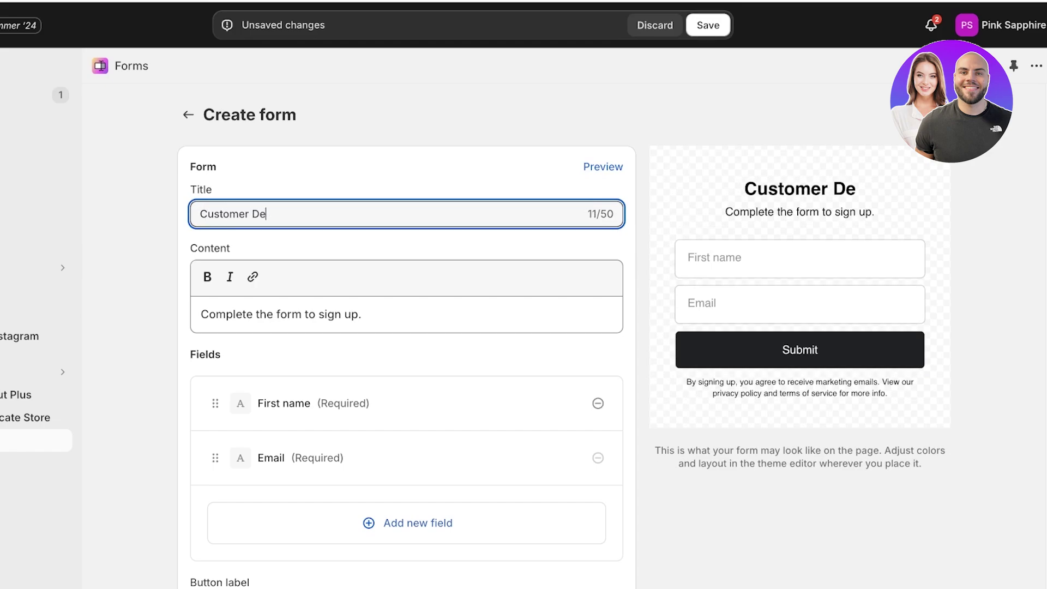
pyautogui.write('sign Competion')
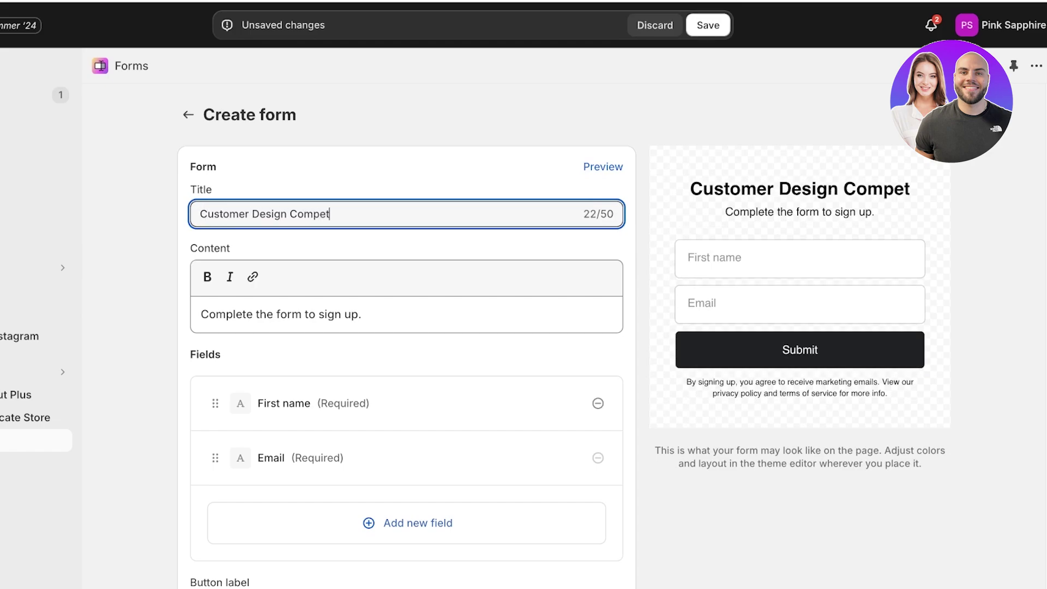
# Replace the form's content text with "Design a tshirt print and win 100$ worth of merch with us!".
pyautogui.tripleClick(328, 315)
pyautogui.press('BackSpace')
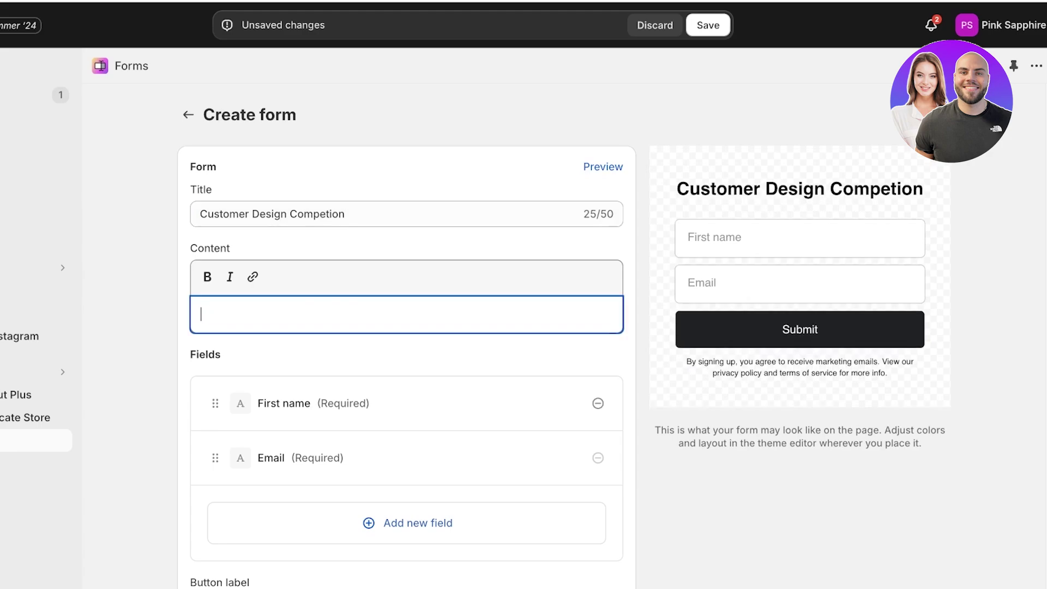
pyautogui.write('D')
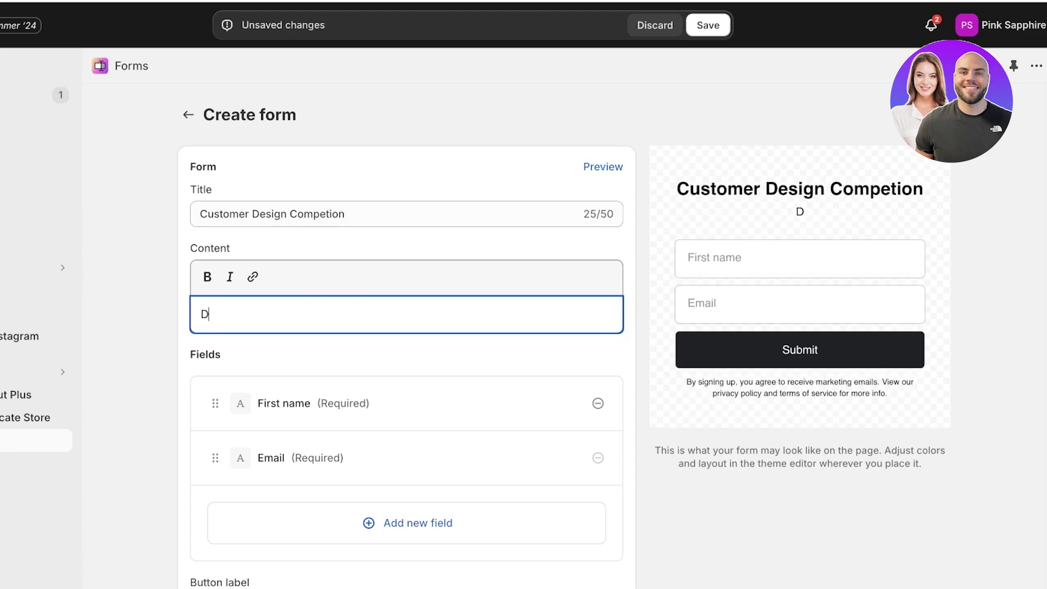
pyautogui.write('esign a tshirt print ')
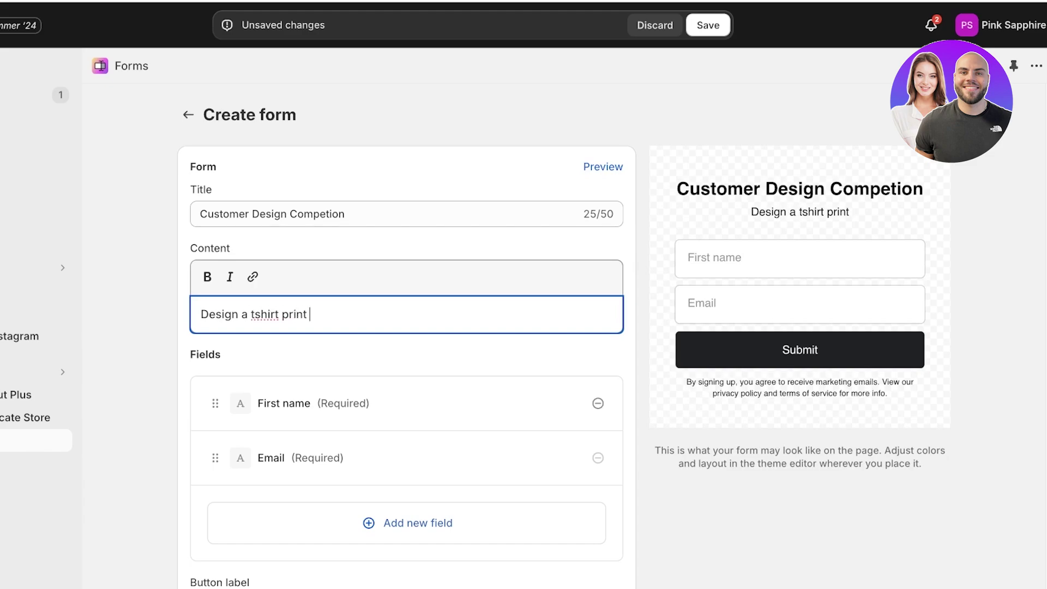
pyautogui.write('and win 100')
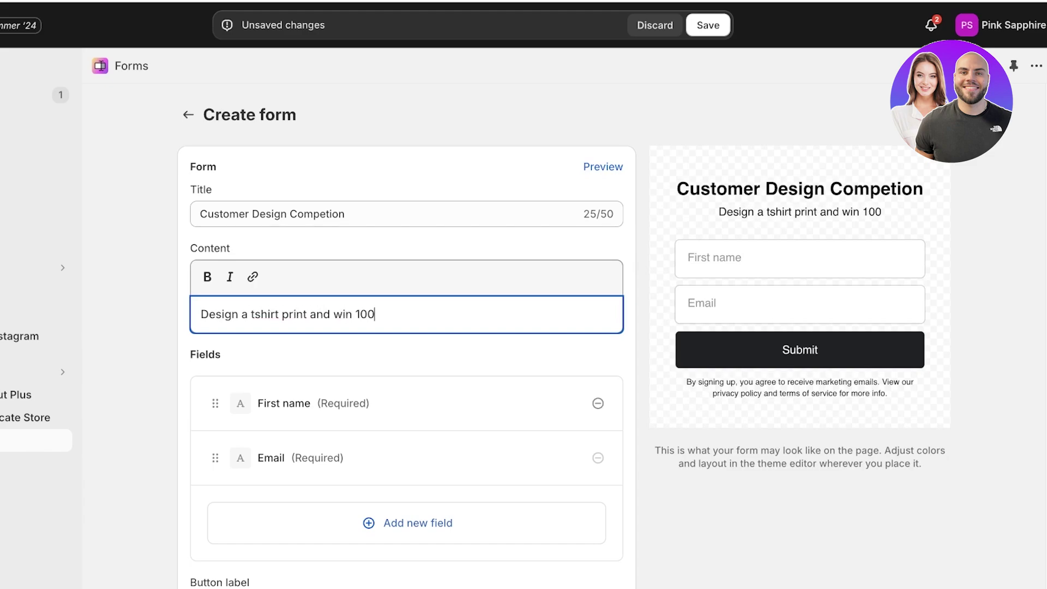
pyautogui.write('$ worth')
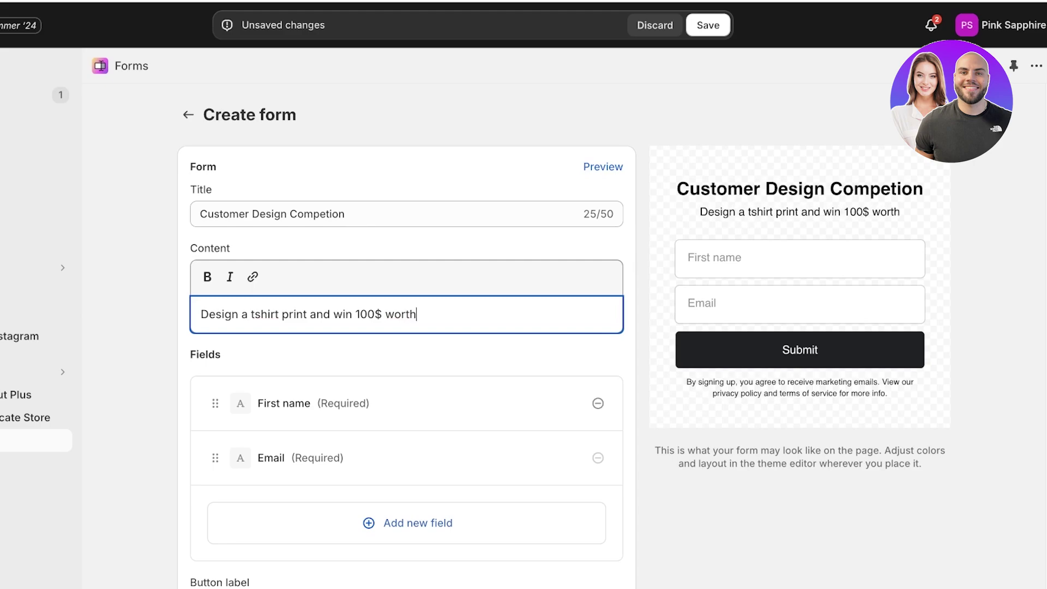
pyautogui.write(' of merch with us!')
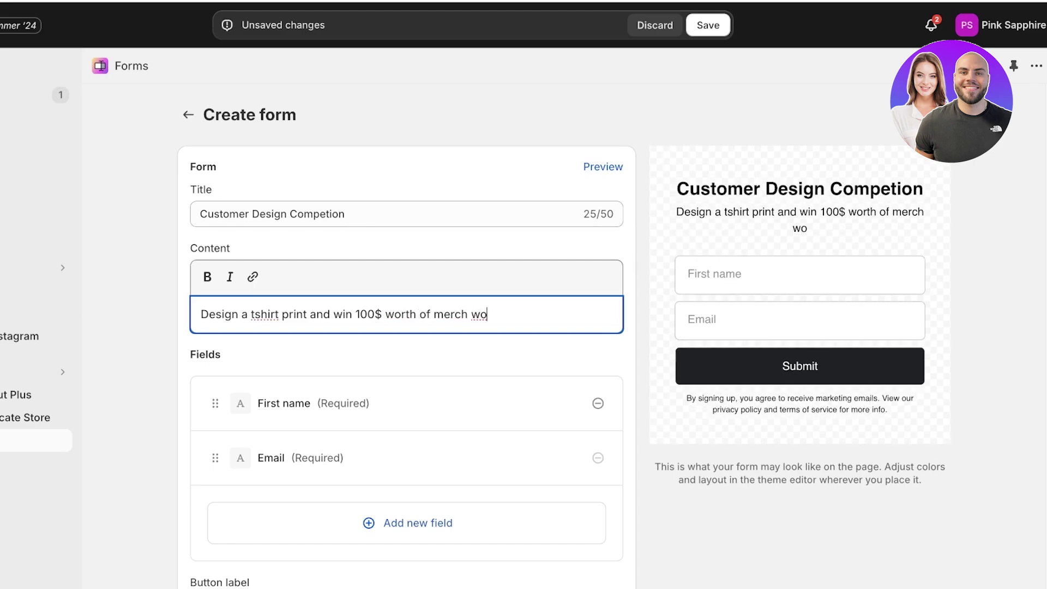
# Add a second paragraph to the form's content reading "Have your design plus 10% in profits from sales of you tee!".
pyautogui.press('Return')
pyautogui.write('Have ')
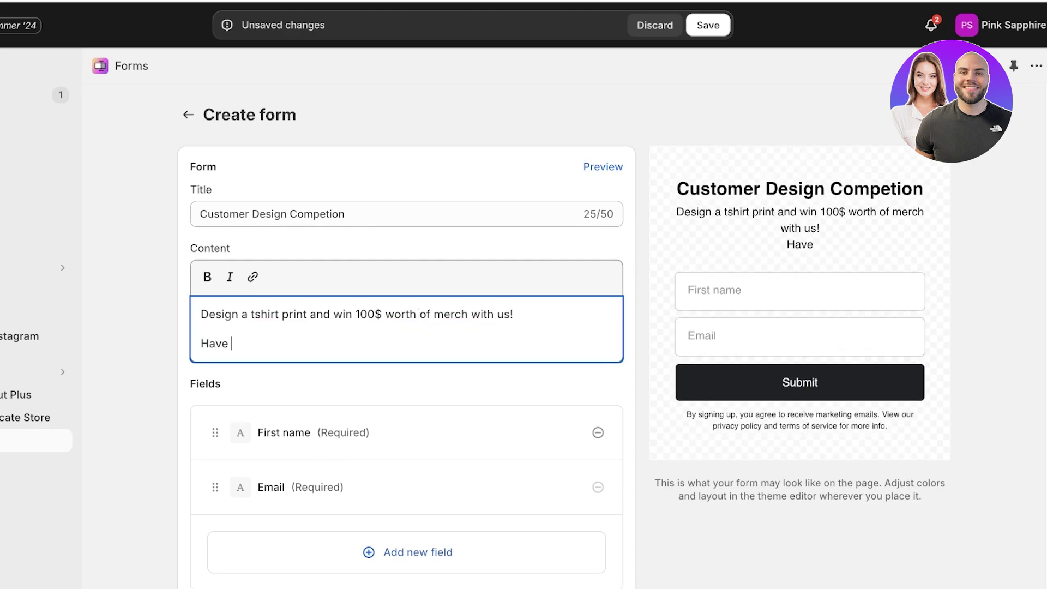
pyautogui.write('your design plu s')
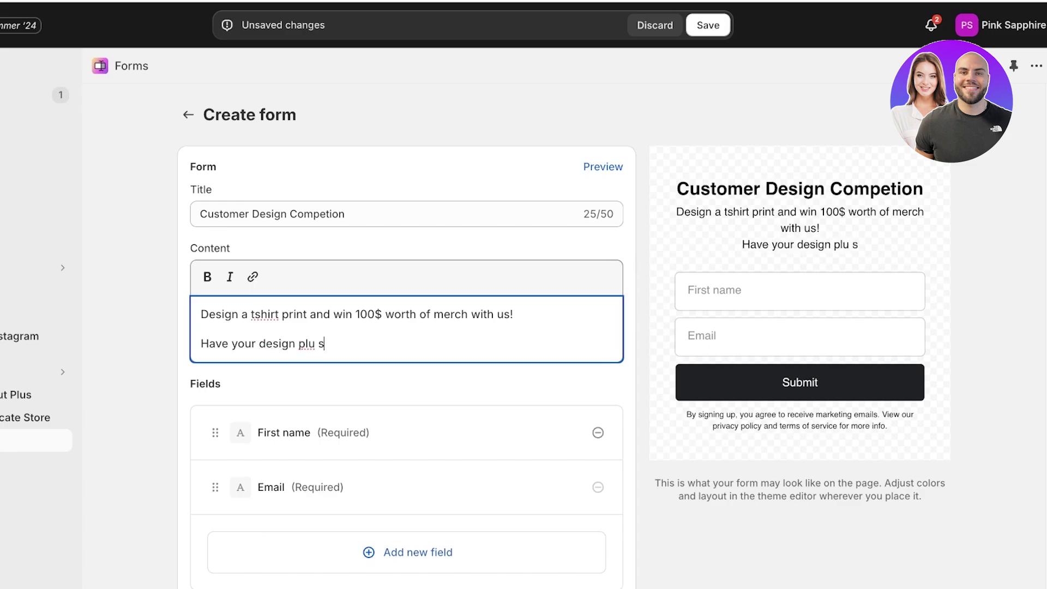
pyautogui.press('BackSpace')
pyautogui.press('BackSpace')
pyautogui.write('s 10% i')
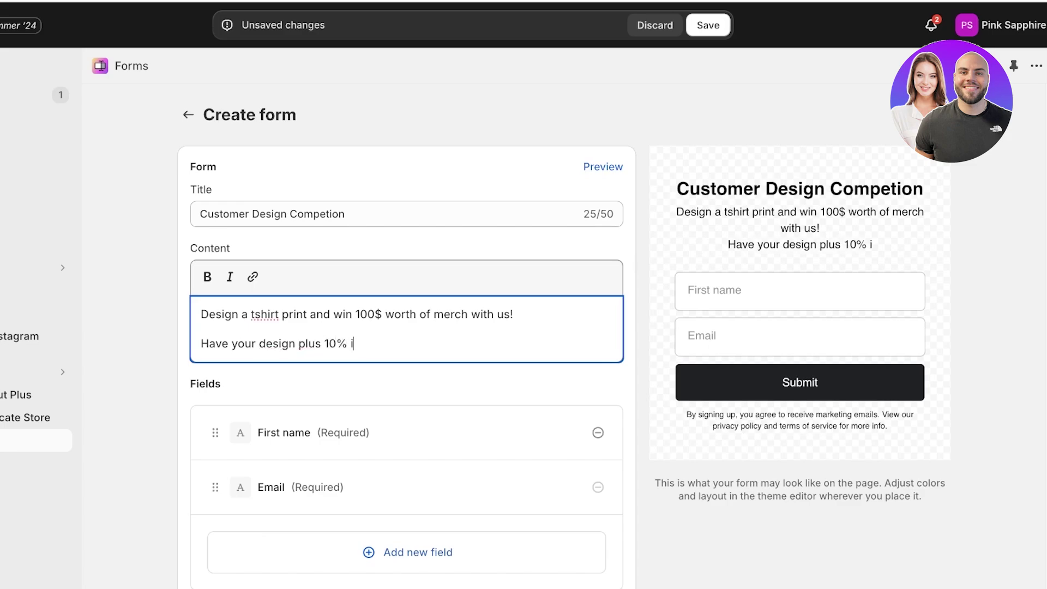
pyautogui.write('n profits fro')
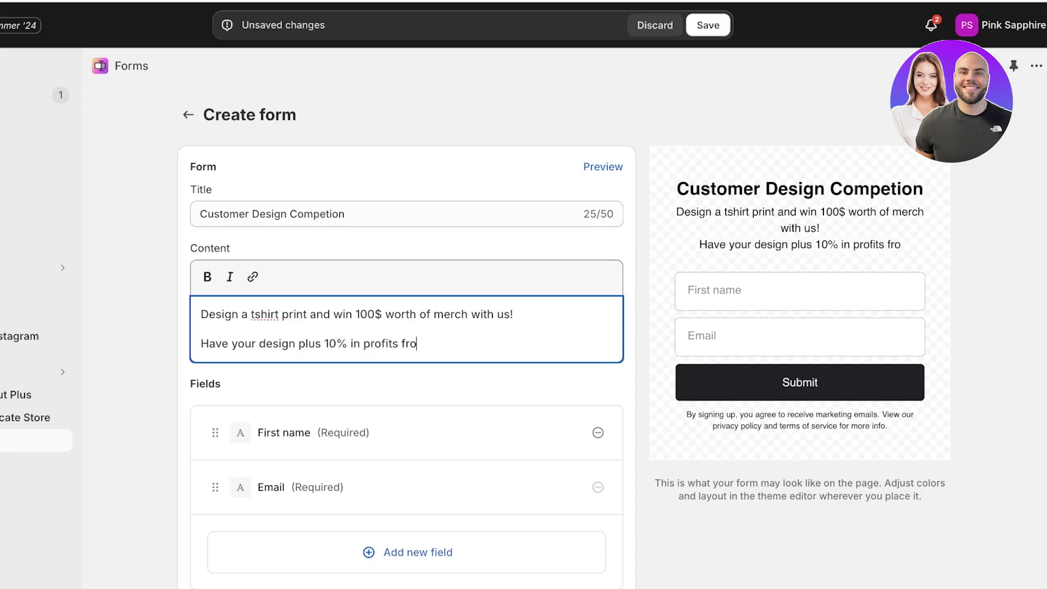
pyautogui.write('m sales of you')
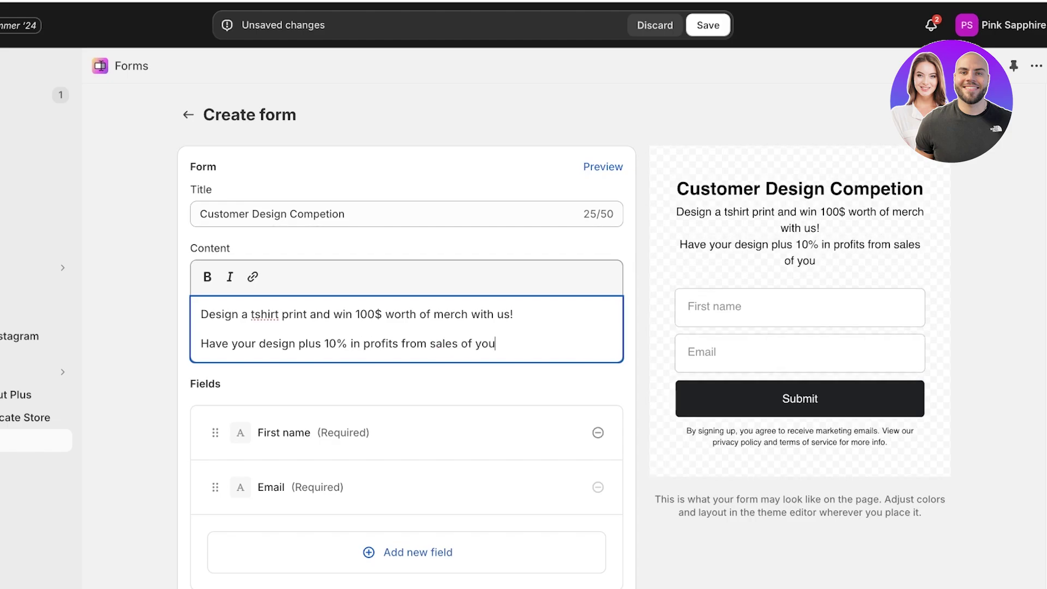
pyautogui.write(' tee des')
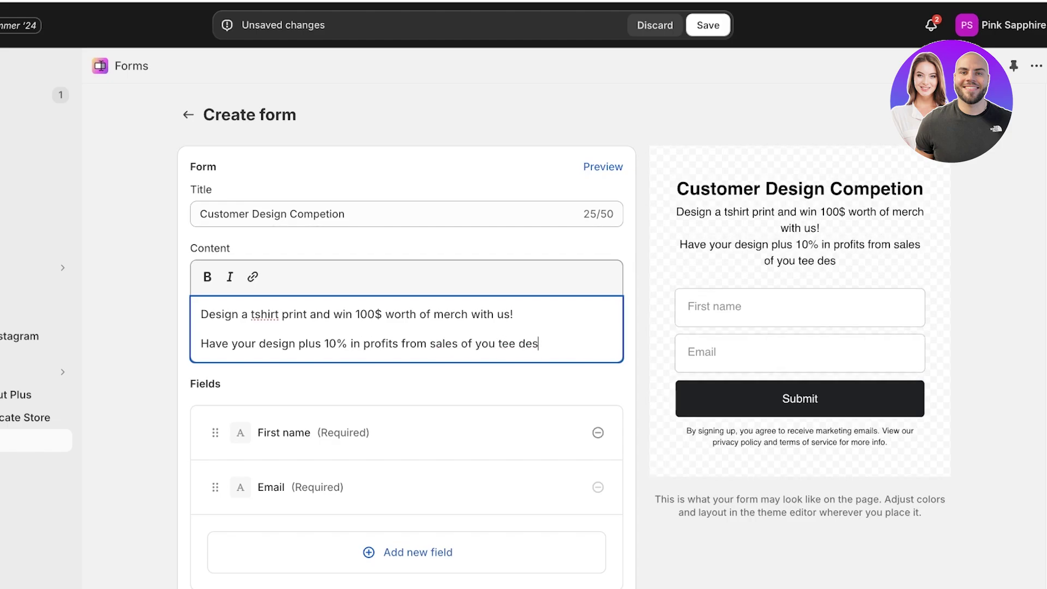
pyautogui.press('BackSpace')
pyautogui.press('BackSpace')
pyautogui.press('BackSpace')
pyautogui.press('BackSpace')
pyautogui.write('!')
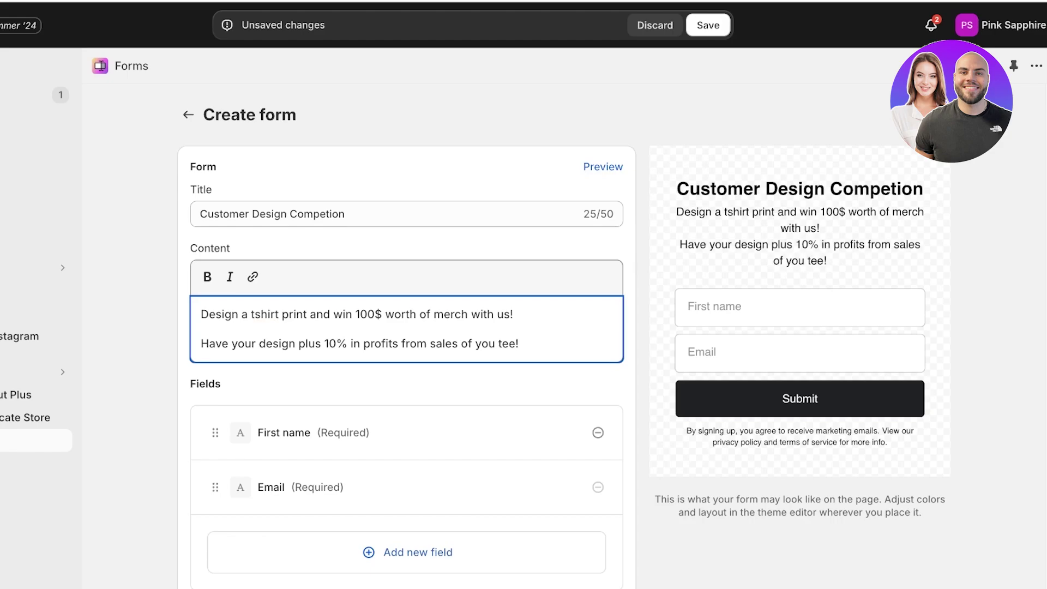
# Add a required file upload field labelled "TSHIRT DESIGN" below the form's Email field.
pyautogui.scroll(-2, 407, 339)
pyautogui.scroll(-5, 407, 336)
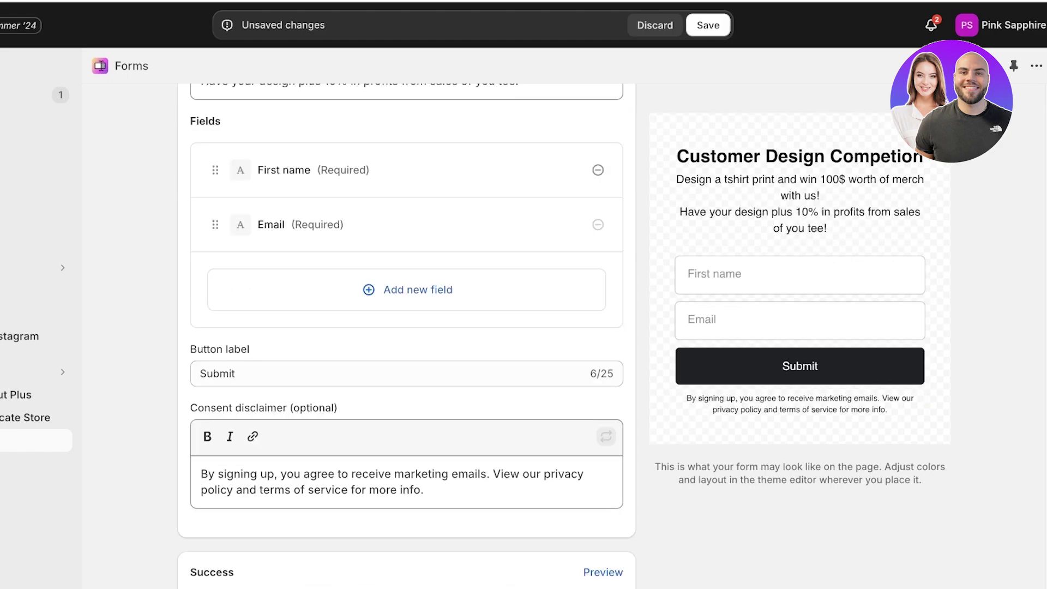
pyautogui.click(407, 290)
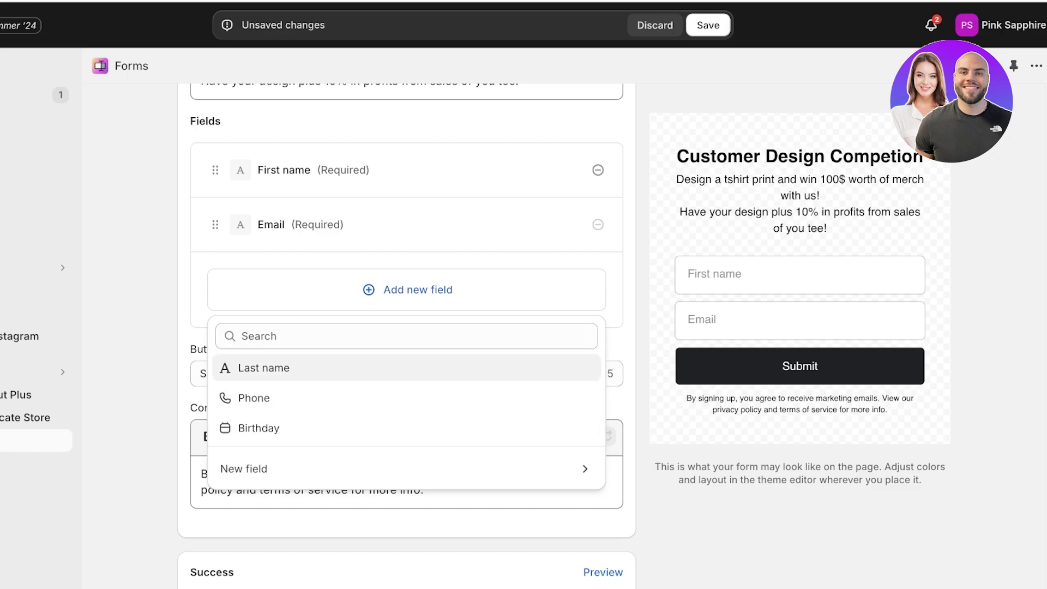
pyautogui.click(407, 469)
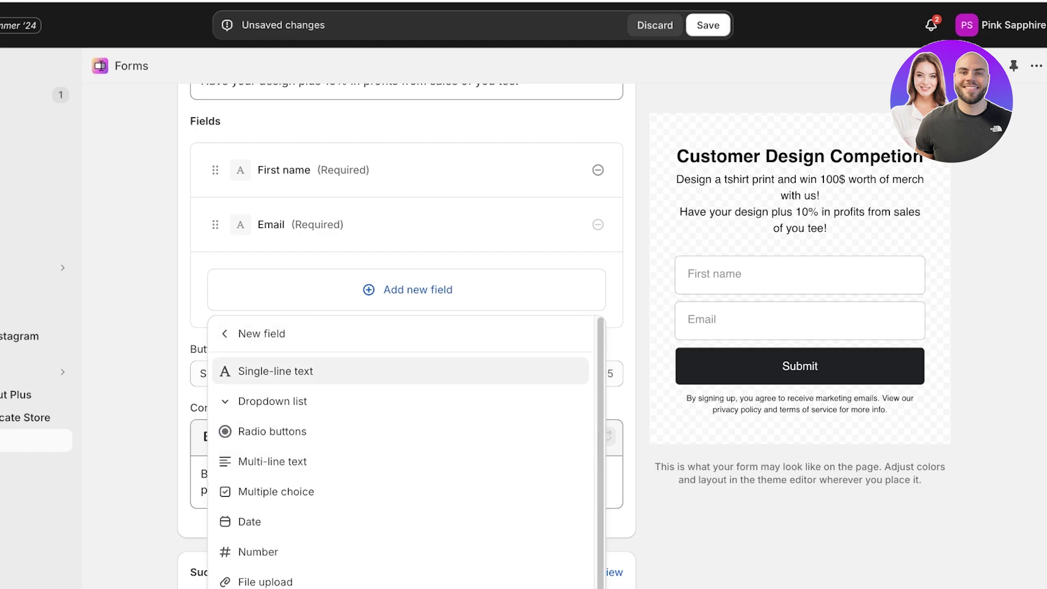
pyautogui.click(401, 580)
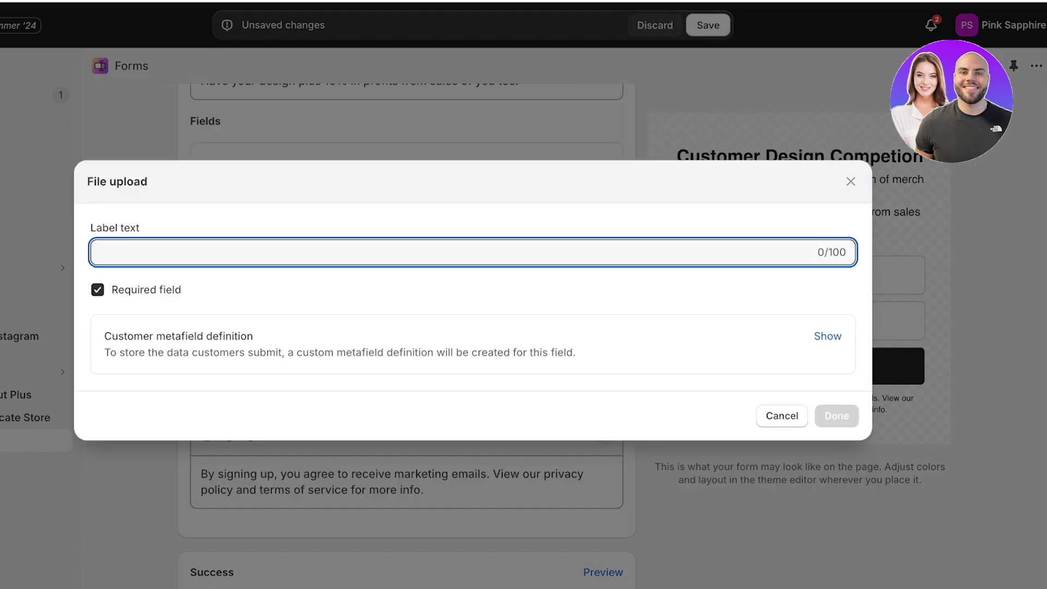
pyautogui.write('TSHIRT DESIGN')
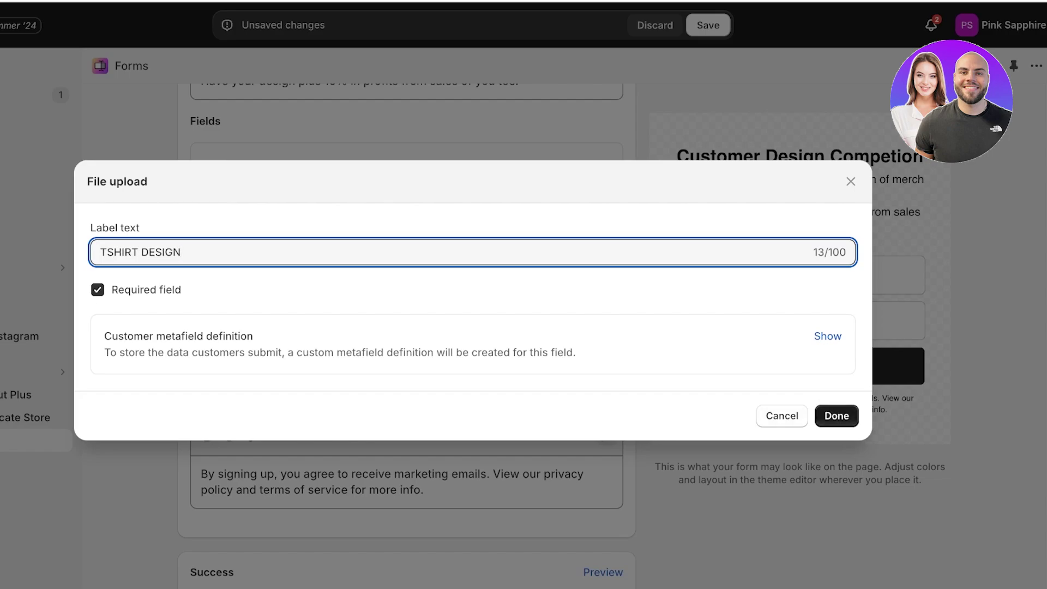
pyautogui.click(837, 416)
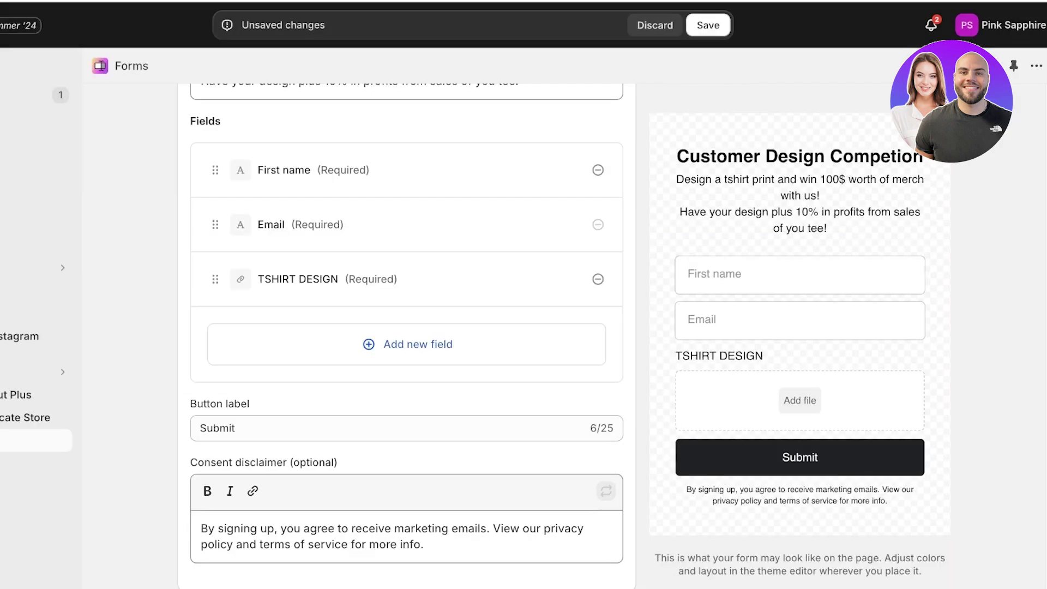
# Look through the remaining form settings, test submitting the empty form in the preview, and save the form.
pyautogui.scroll(-4, 407, 336)
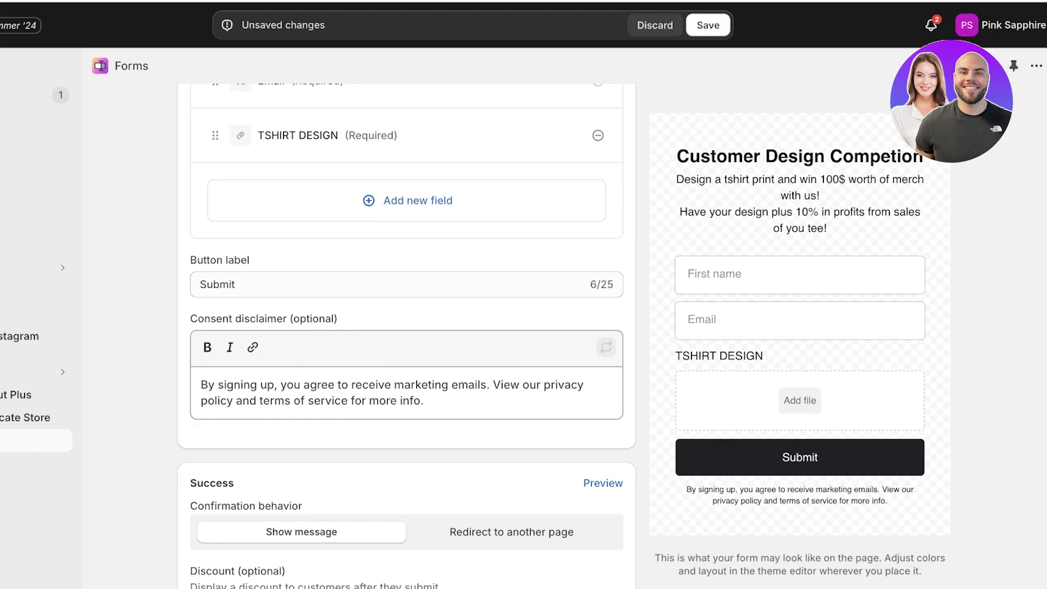
pyautogui.scroll(-7, 407, 336)
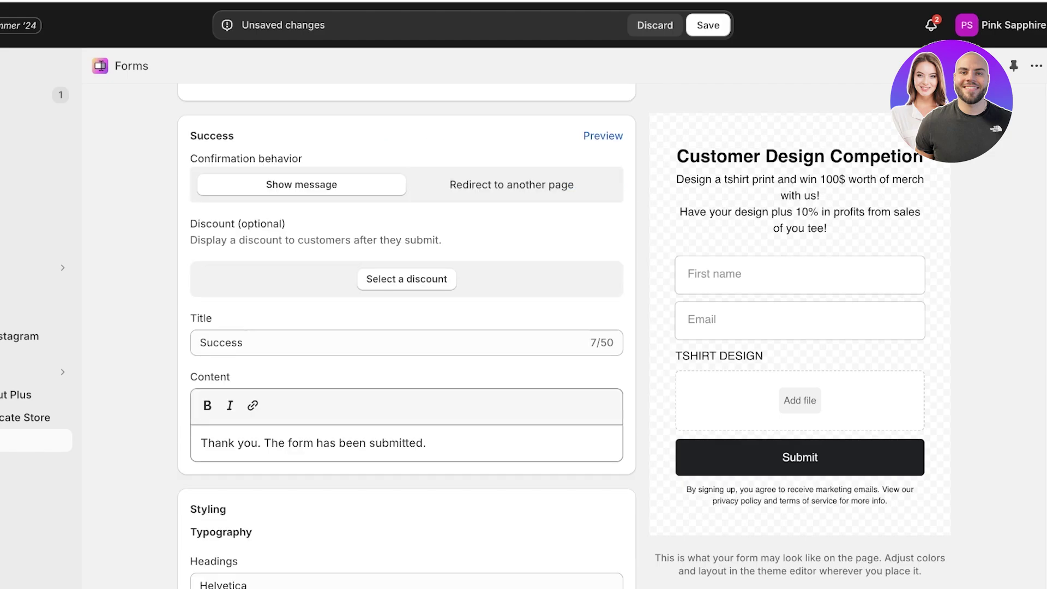
pyautogui.scroll(-18, 407, 336)
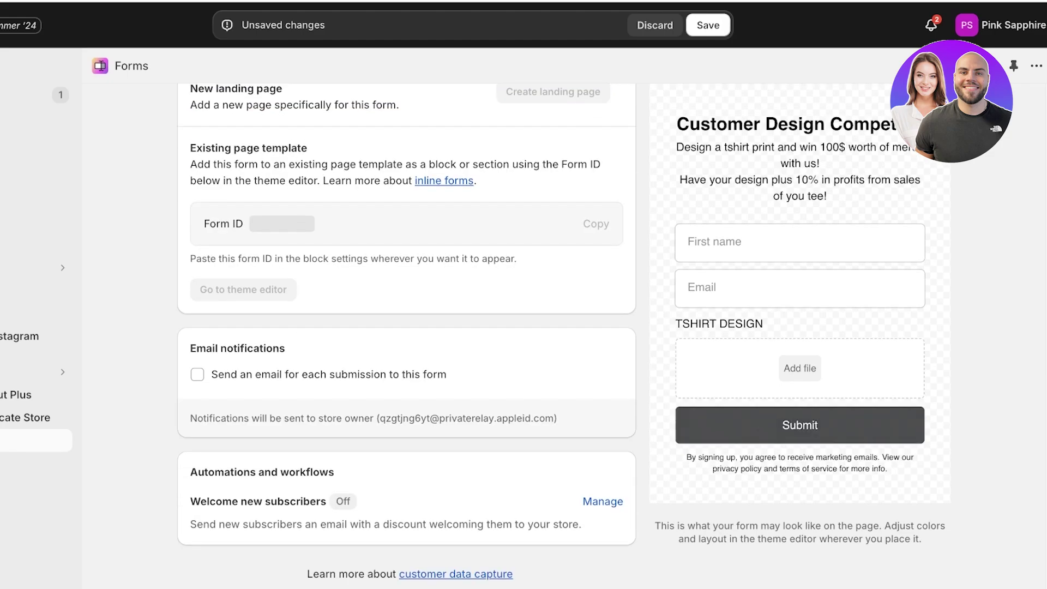
pyautogui.click(801, 425)
pyautogui.scroll(20, 407, 336)
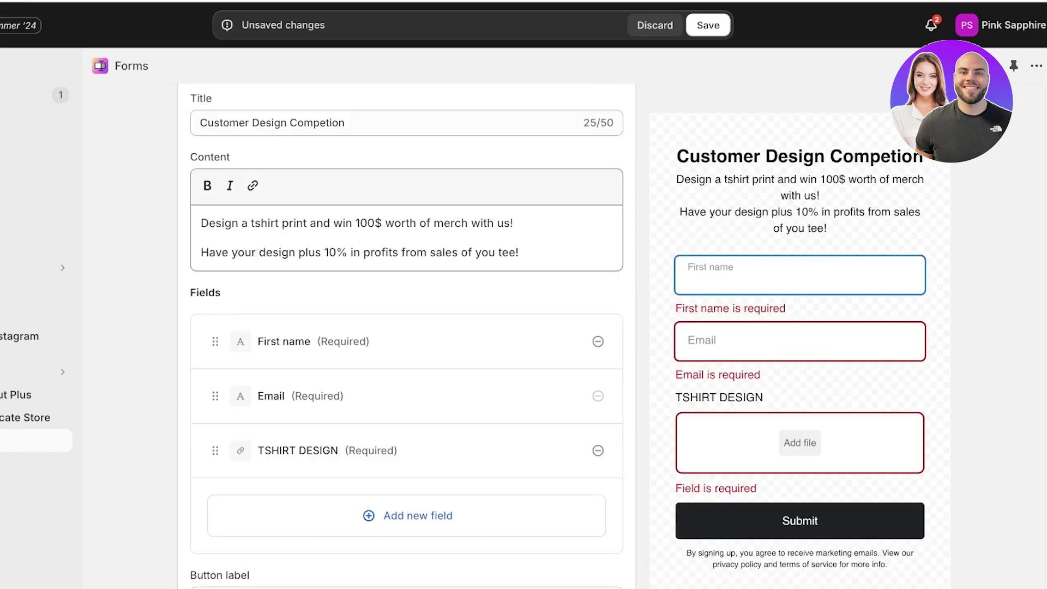
pyautogui.click(708, 25)
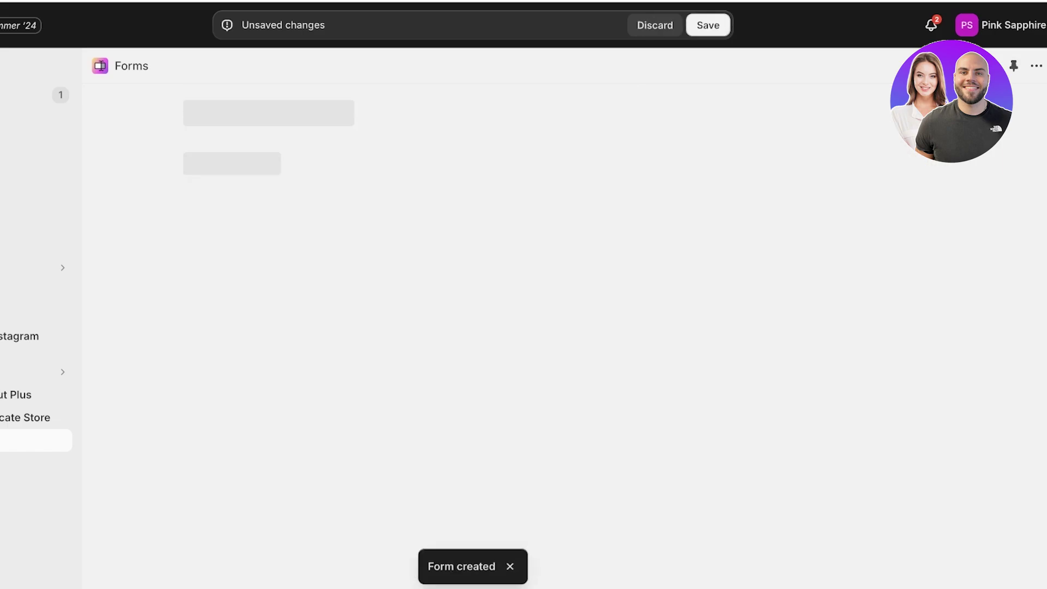
pyautogui.scroll(-20, 407, 336)
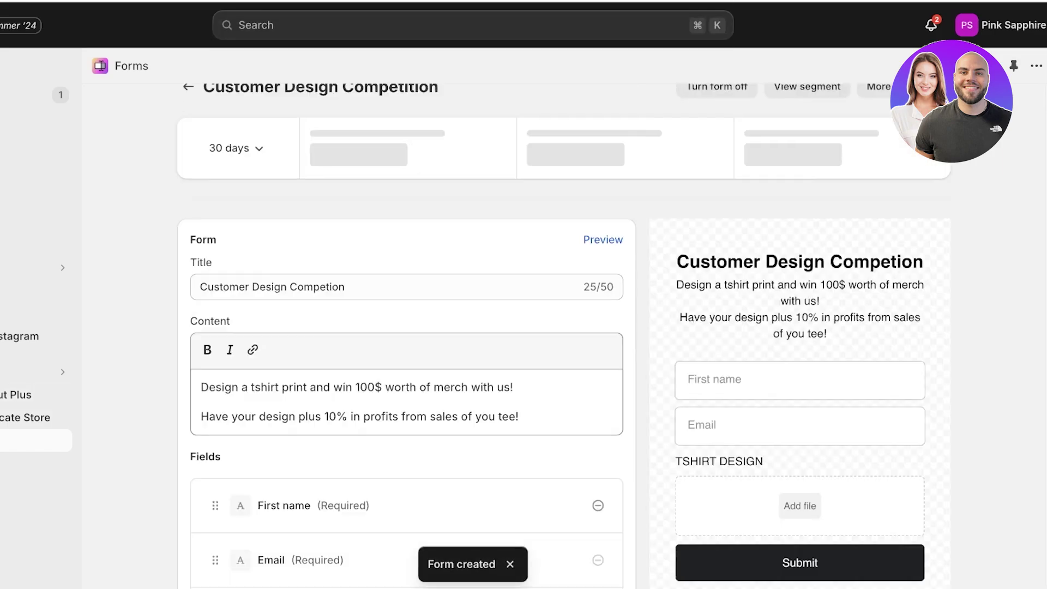
# Open the Dawn theme's editor and add a Forms app section at the end of the home page template.
pyautogui.scroll(13, 474, 336)
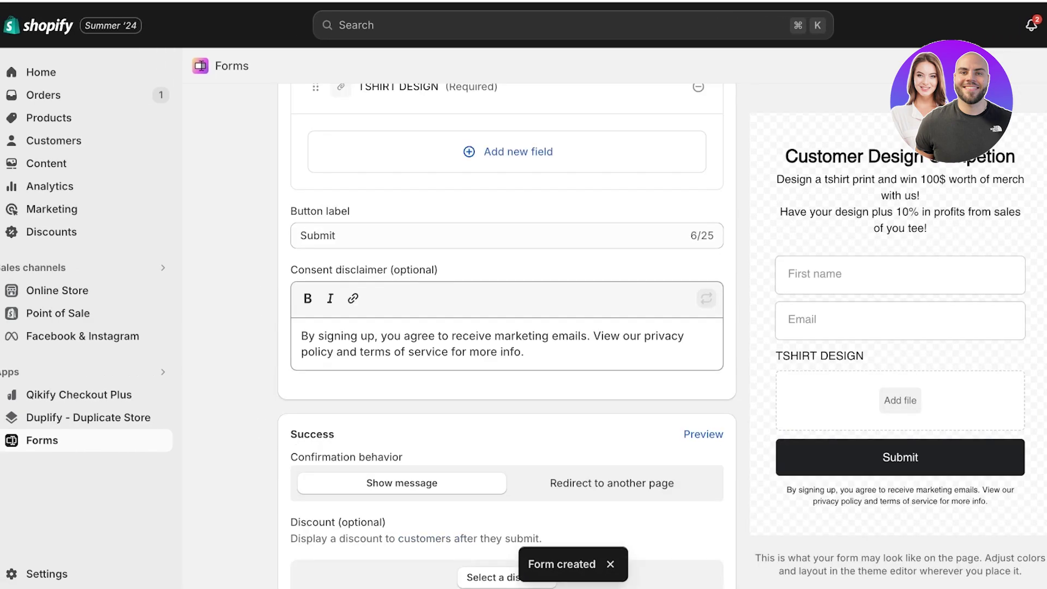
pyautogui.click(57, 290)
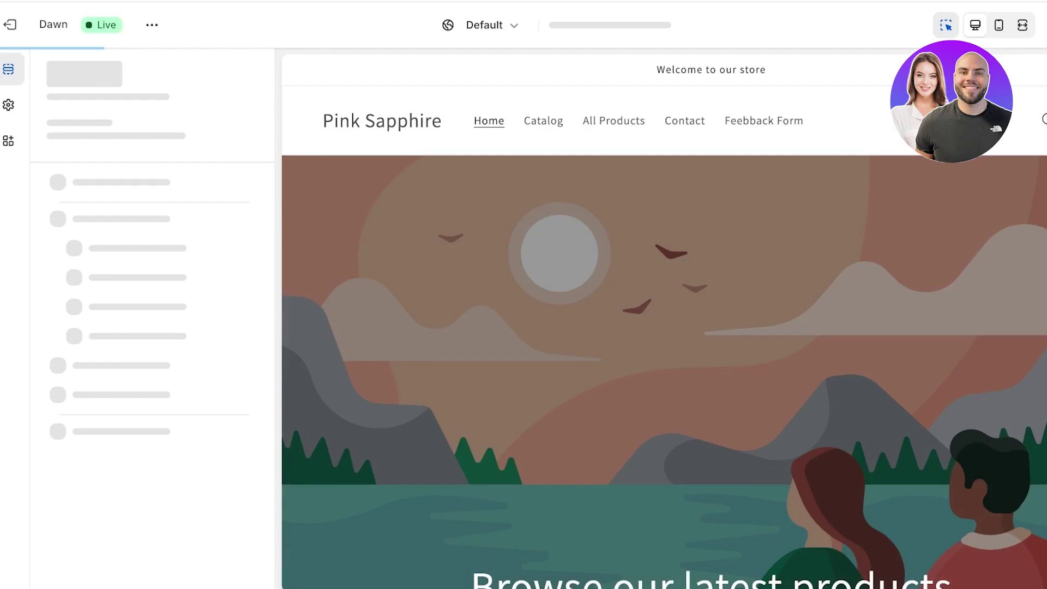
pyautogui.click(156, 476)
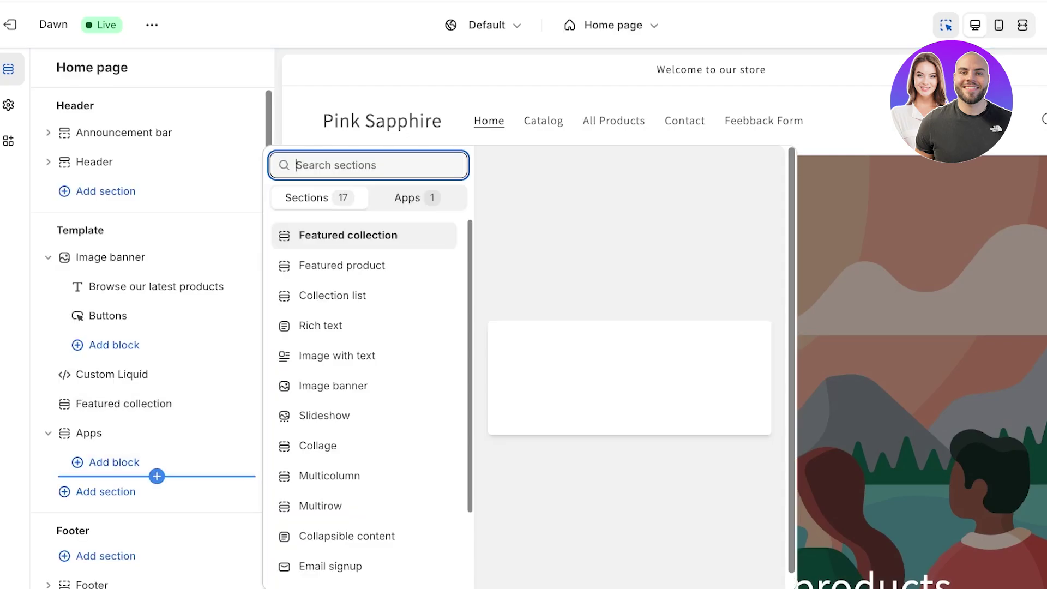
pyautogui.click(117, 492)
pyautogui.click(413, 198)
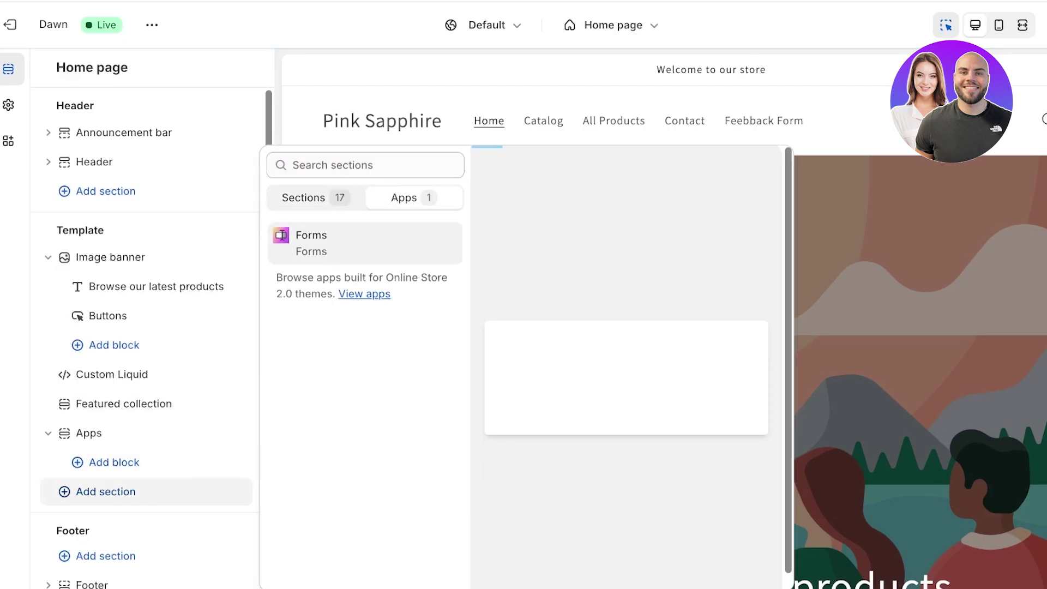
pyautogui.click(306, 240)
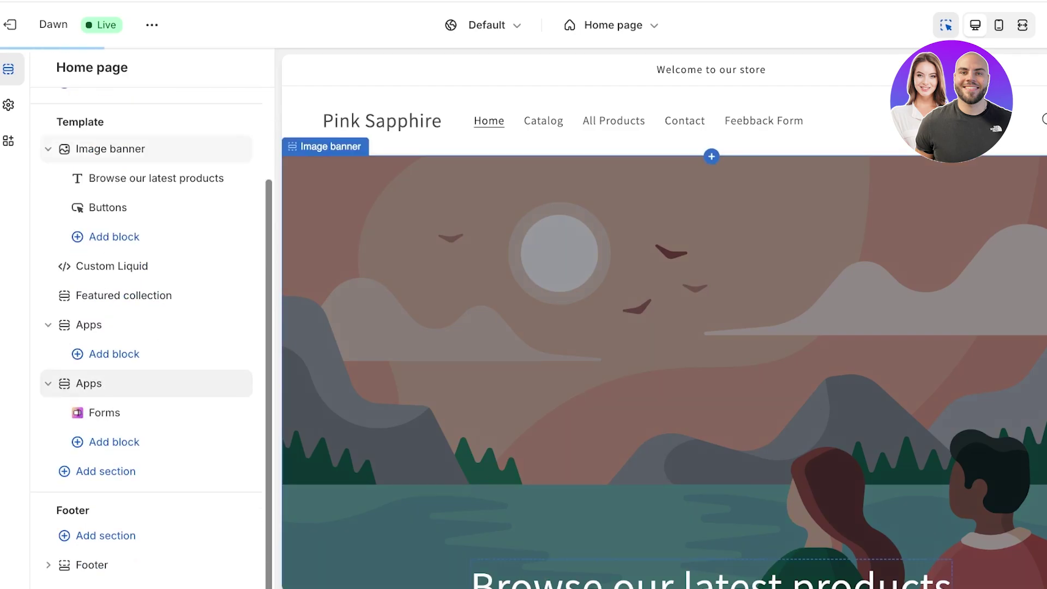
# Examine the new Forms block's settings, including its Form ID, colors and style, and return to the home page's section list.
pyautogui.click(104, 412)
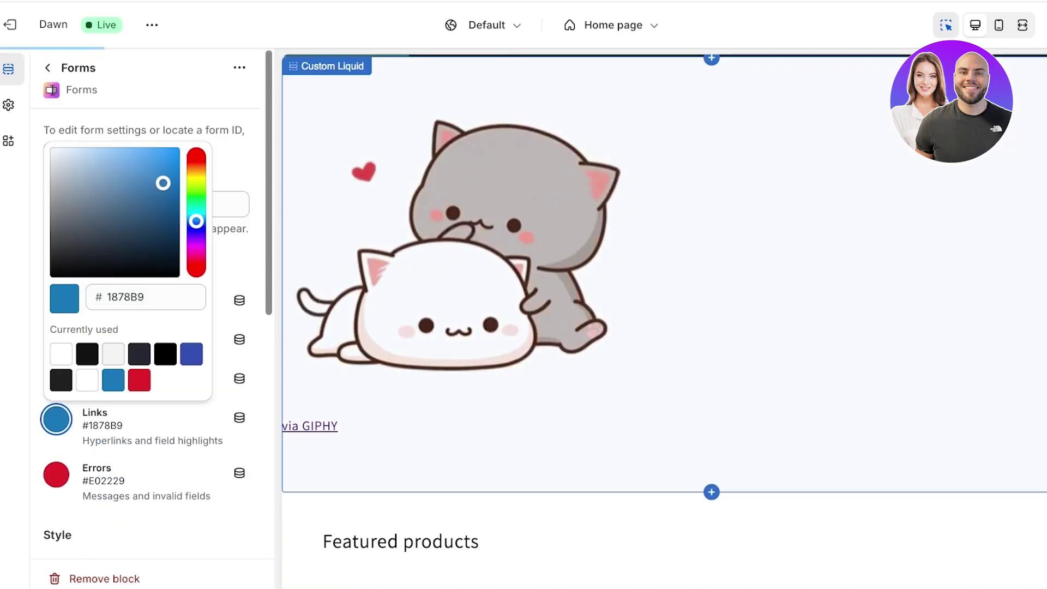
pyautogui.click(463, 262)
pyautogui.click(48, 68)
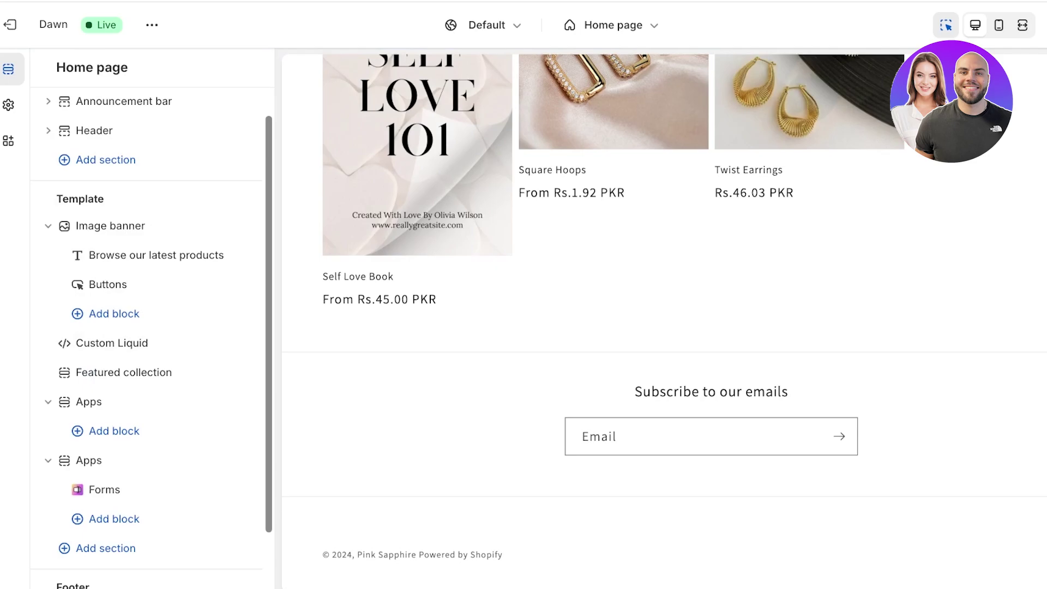
pyautogui.click(104, 489)
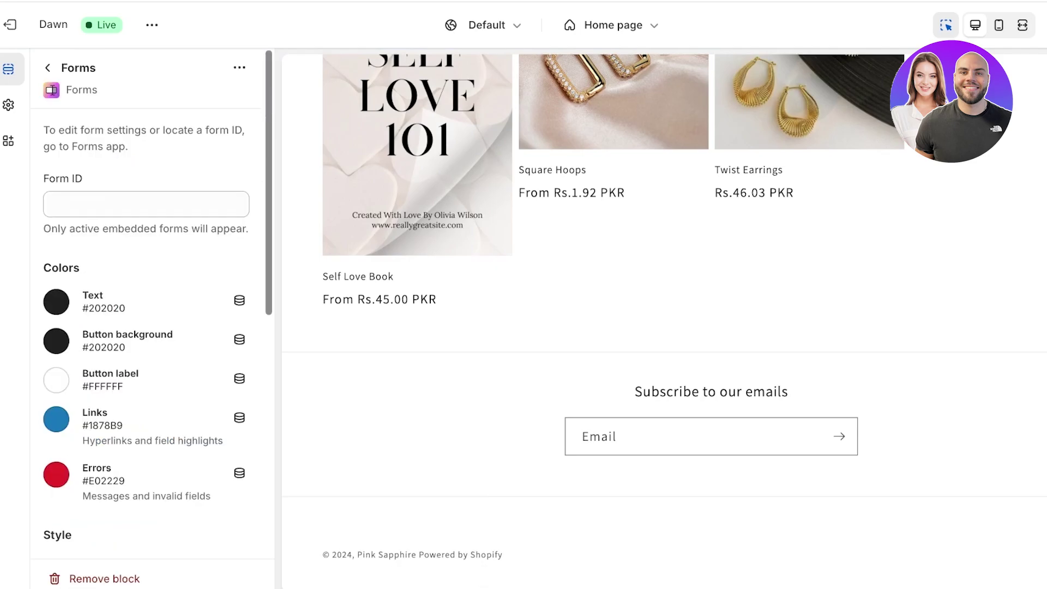
pyautogui.scroll(-10, 148, 327)
pyautogui.scroll(10, 147, 328)
pyautogui.click(146, 205)
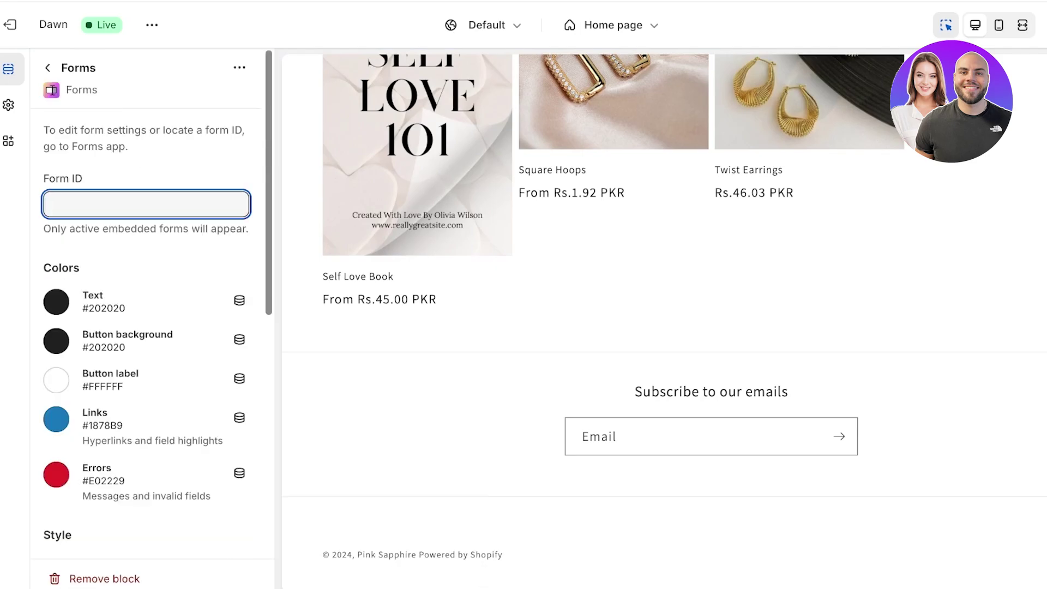
pyautogui.click(48, 68)
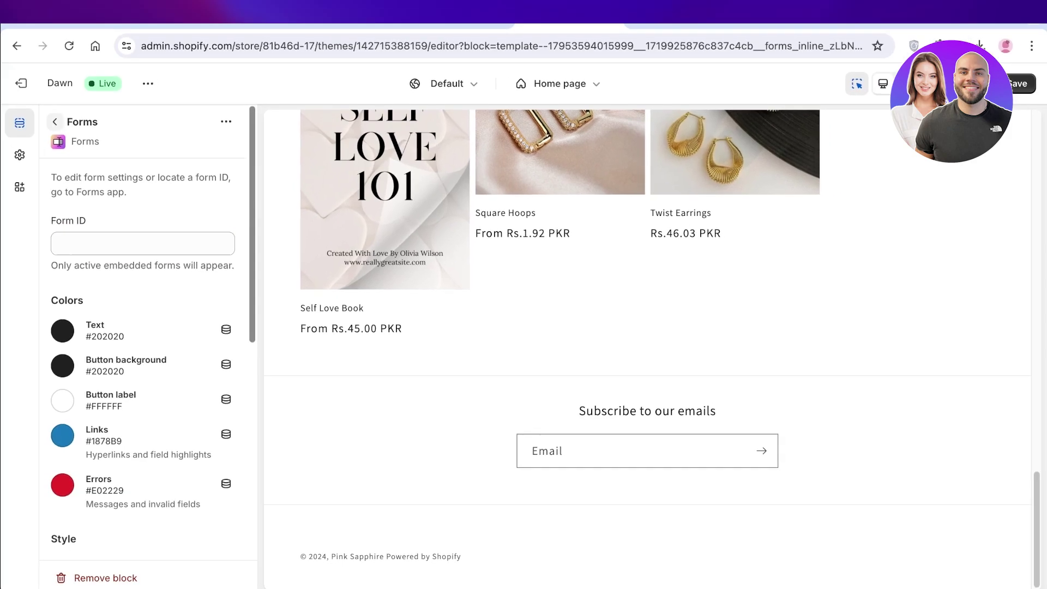
pyautogui.click(54, 122)
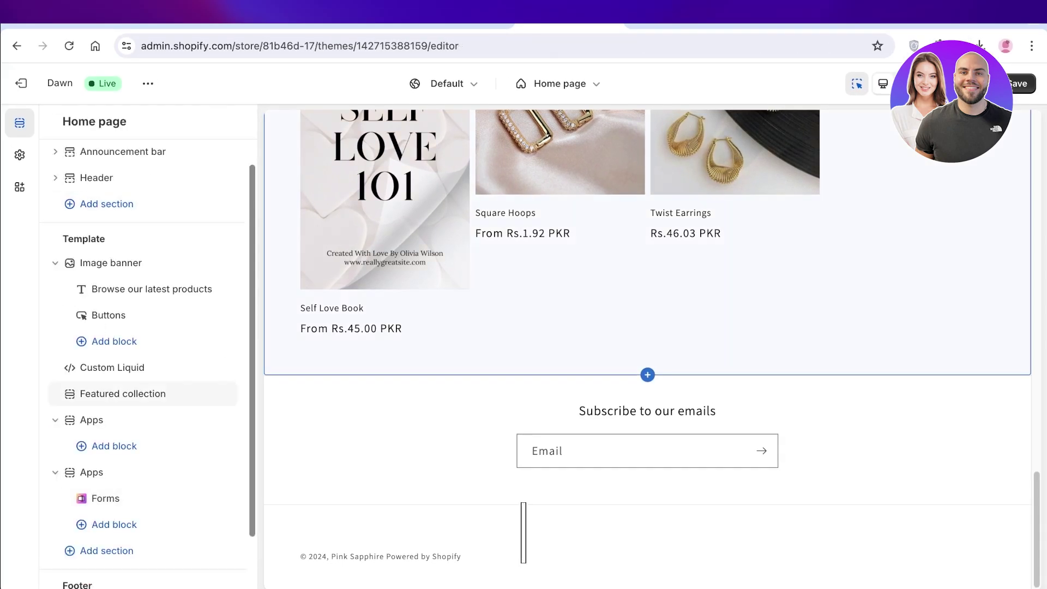
# Save the home page changes and leave the theme editor.
pyautogui.scroll(20, 647, 350)
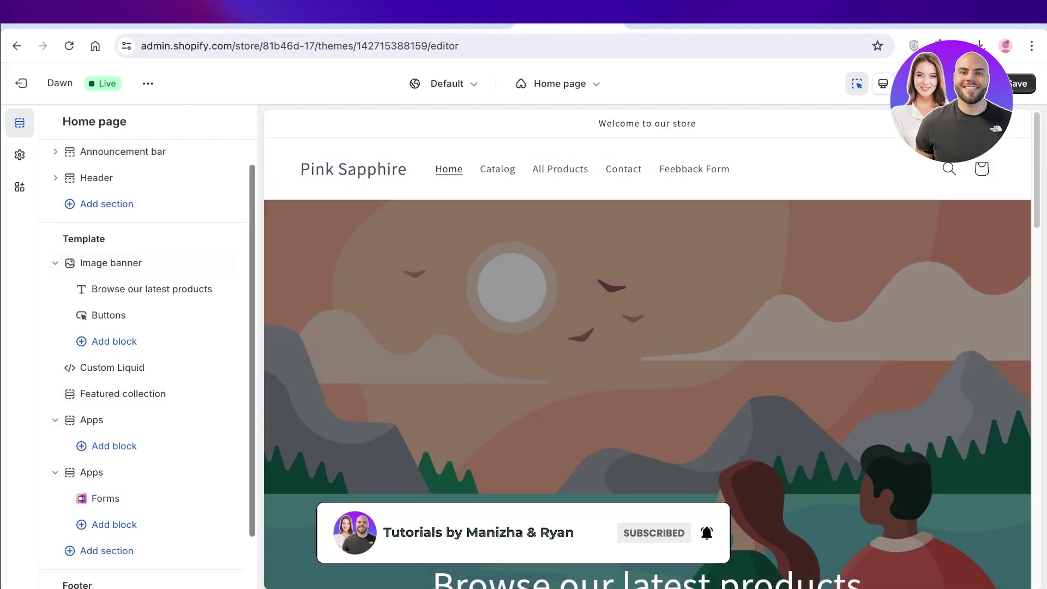
pyautogui.click(1020, 84)
pyautogui.click(21, 83)
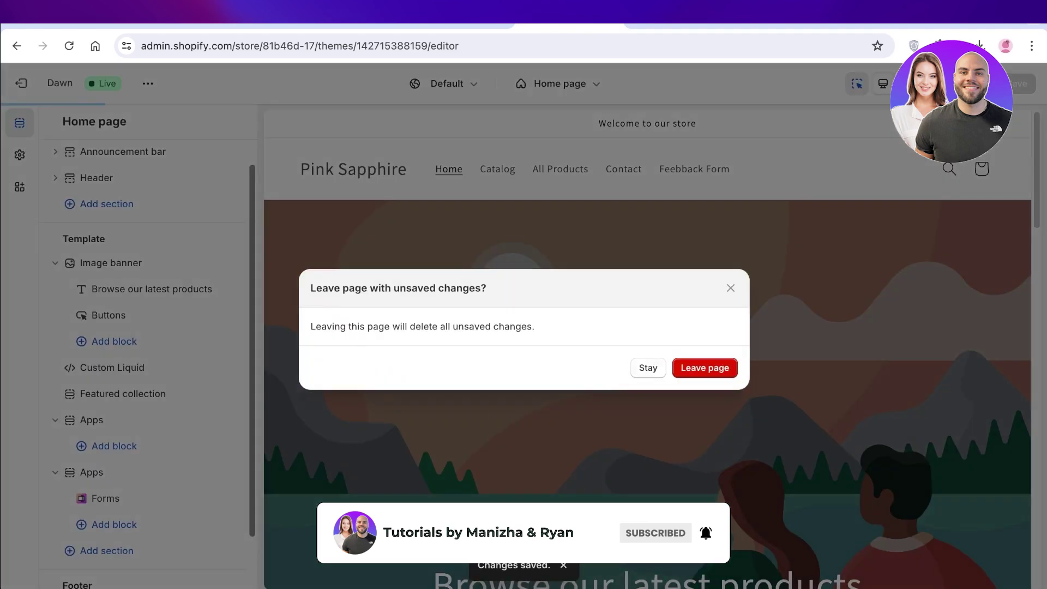
pyautogui.click(705, 367)
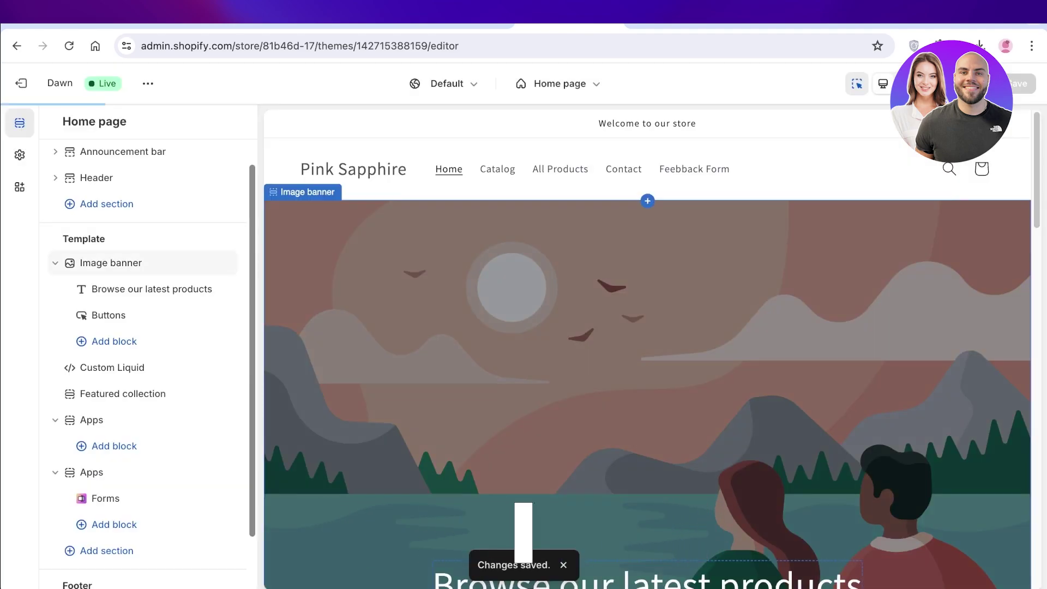